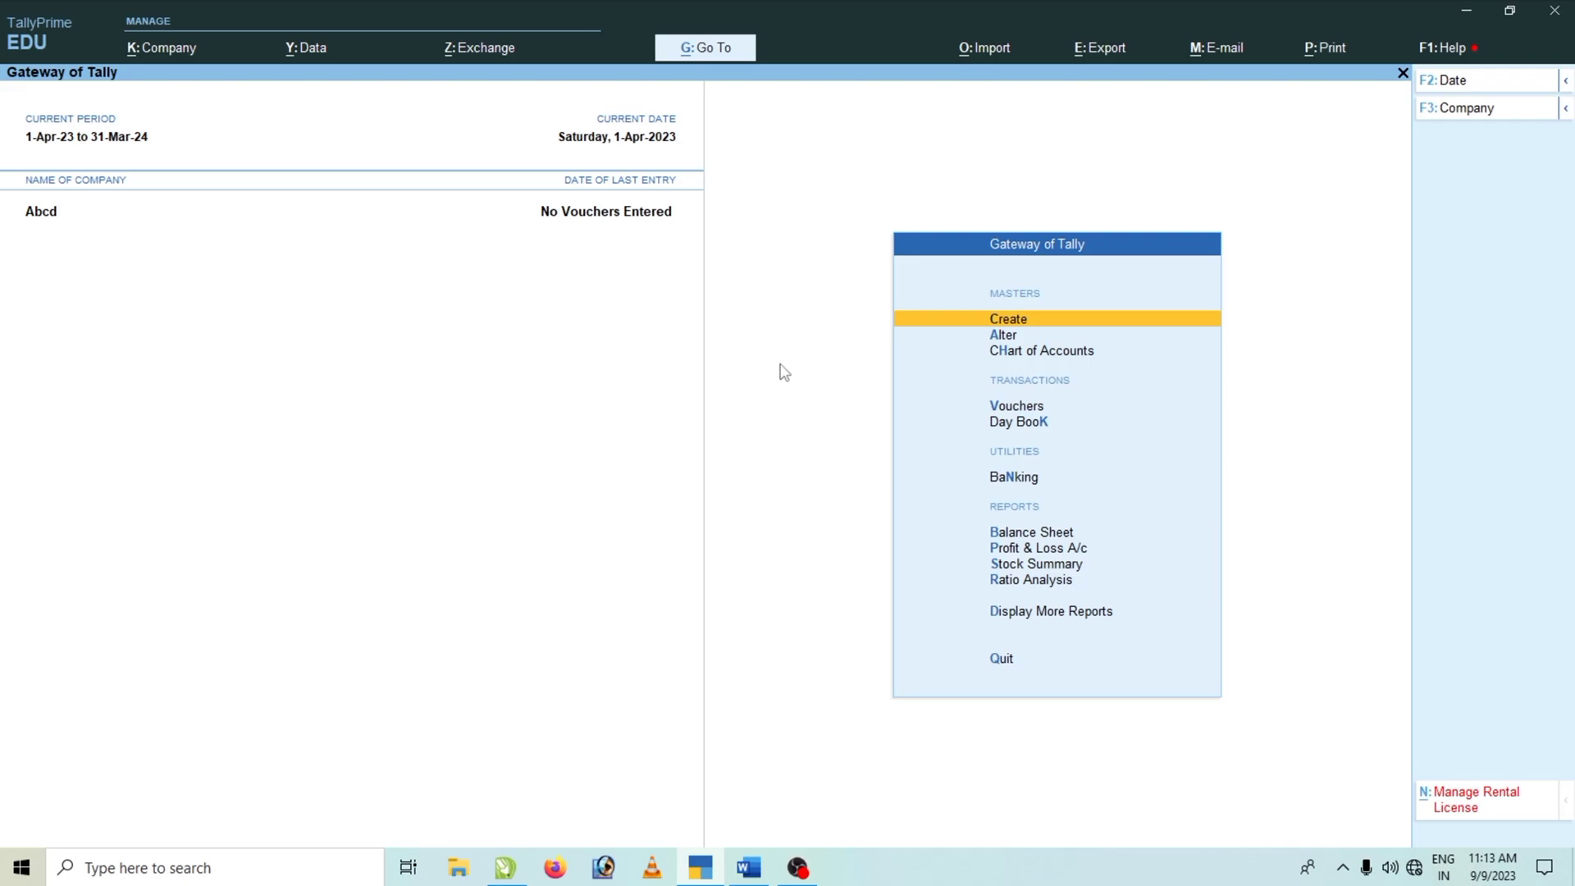
# Step: Review the stock items table in the Word document and return to TallyPrime
pyautogui.click(749, 867)
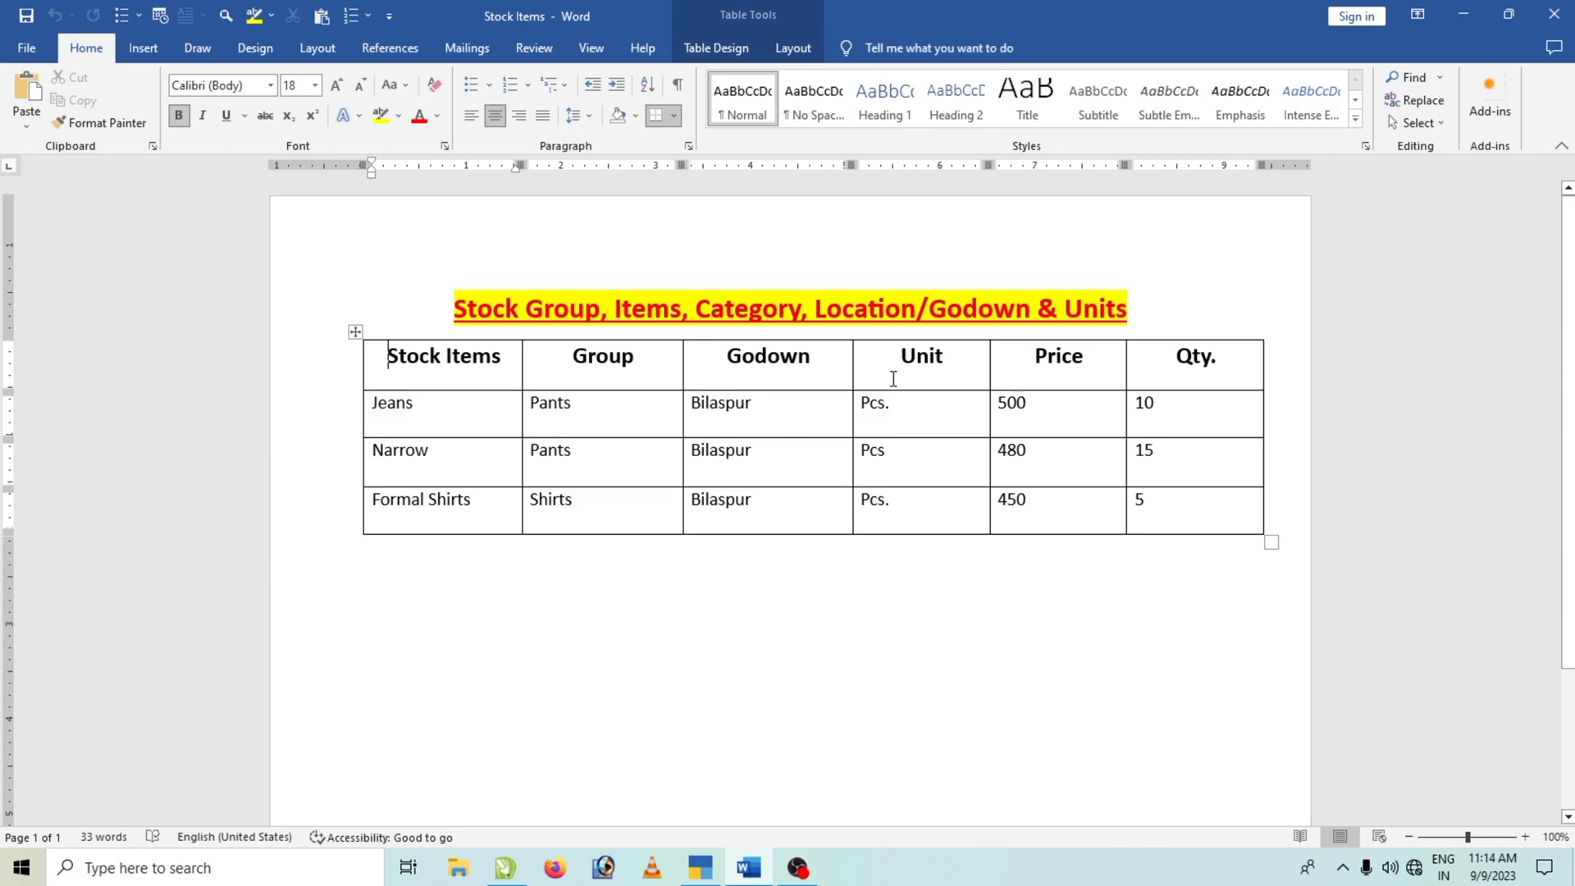
pyautogui.click(797, 868)
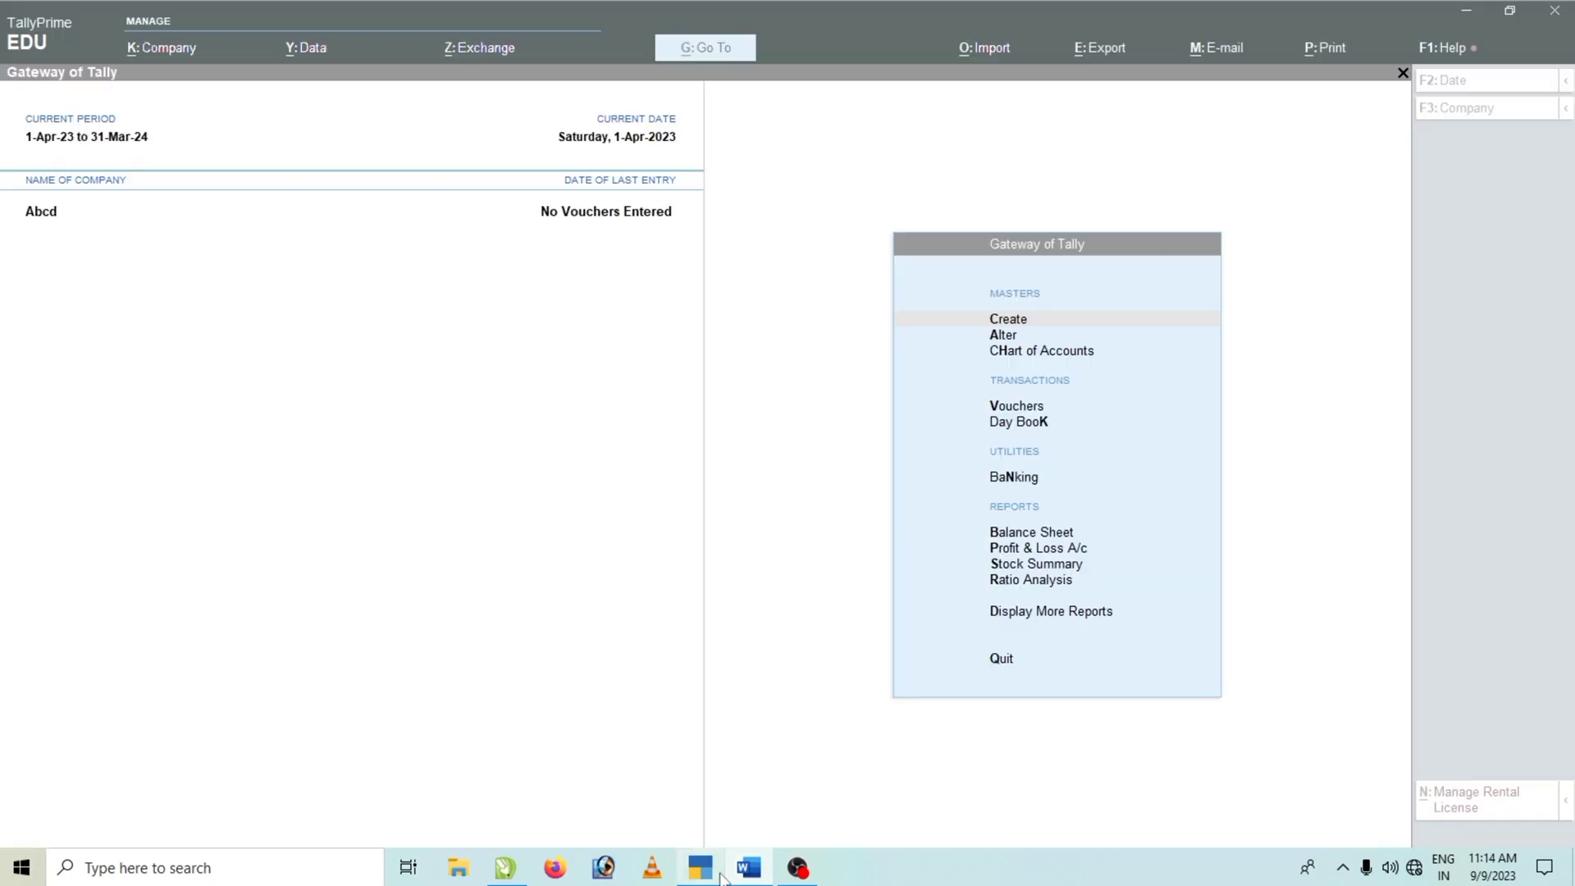
pyautogui.click(1028, 323)
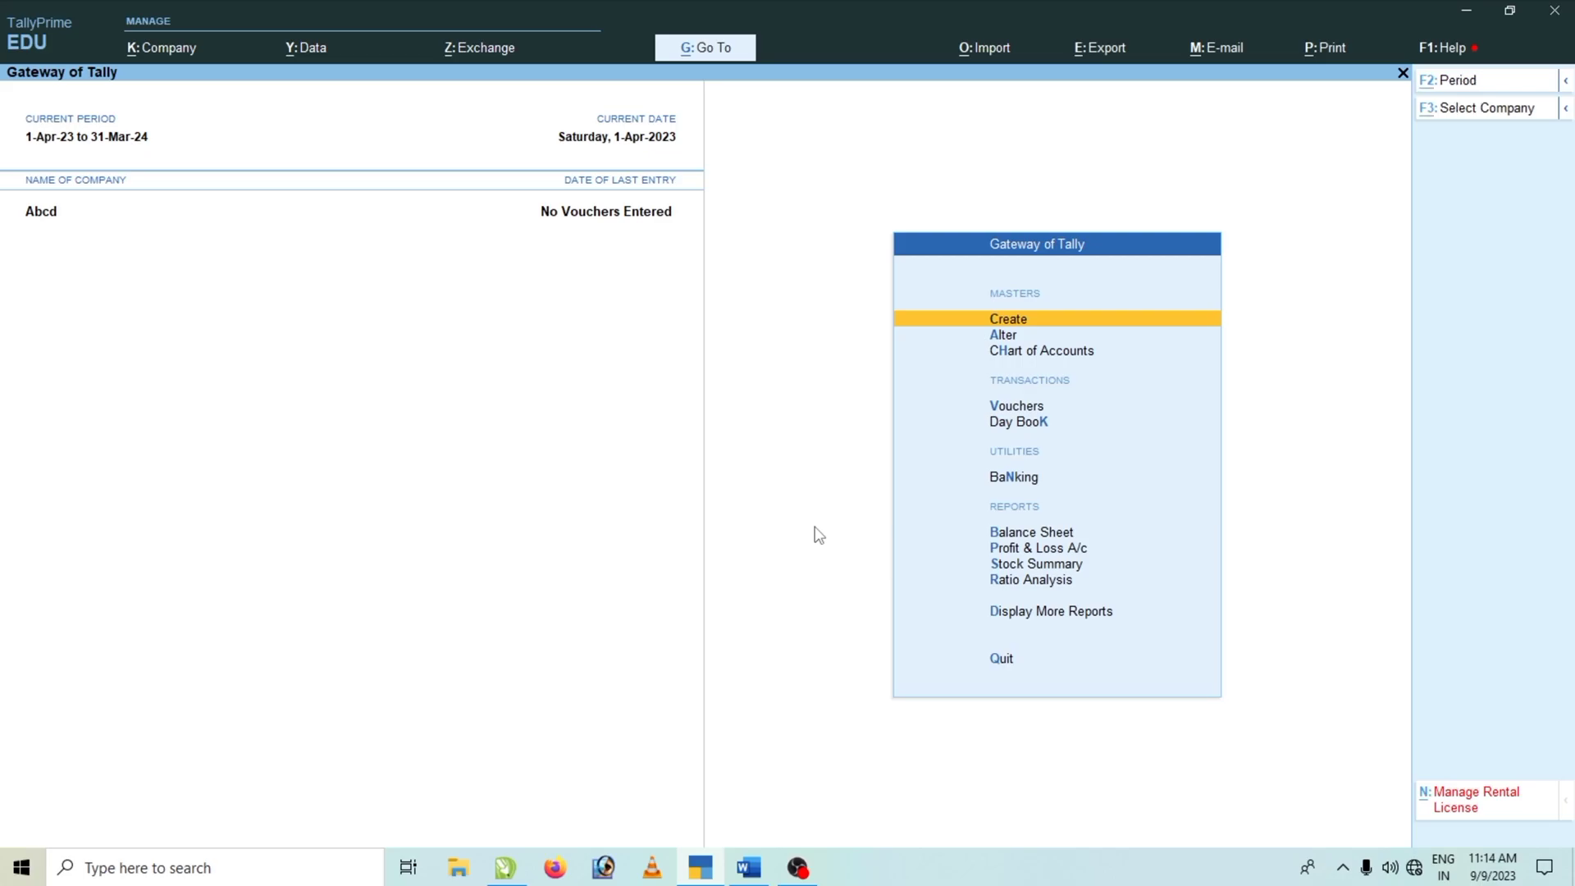
# Step: Start a new company named Abhi Garments, keeping the same mailing name
pyautogui.click(147, 50)
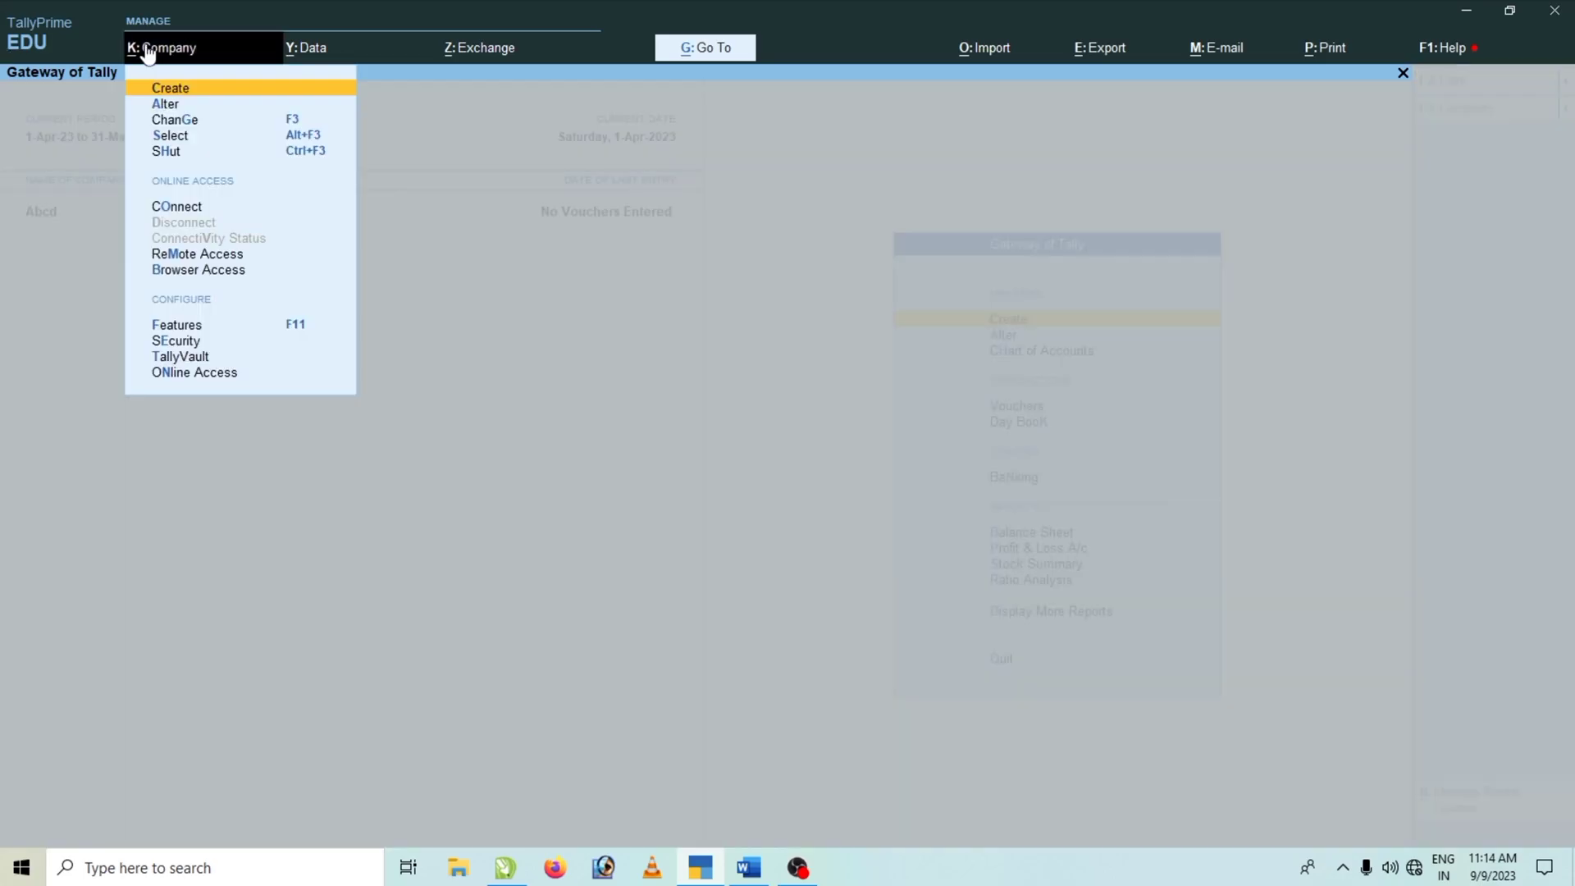
pyautogui.click(170, 88)
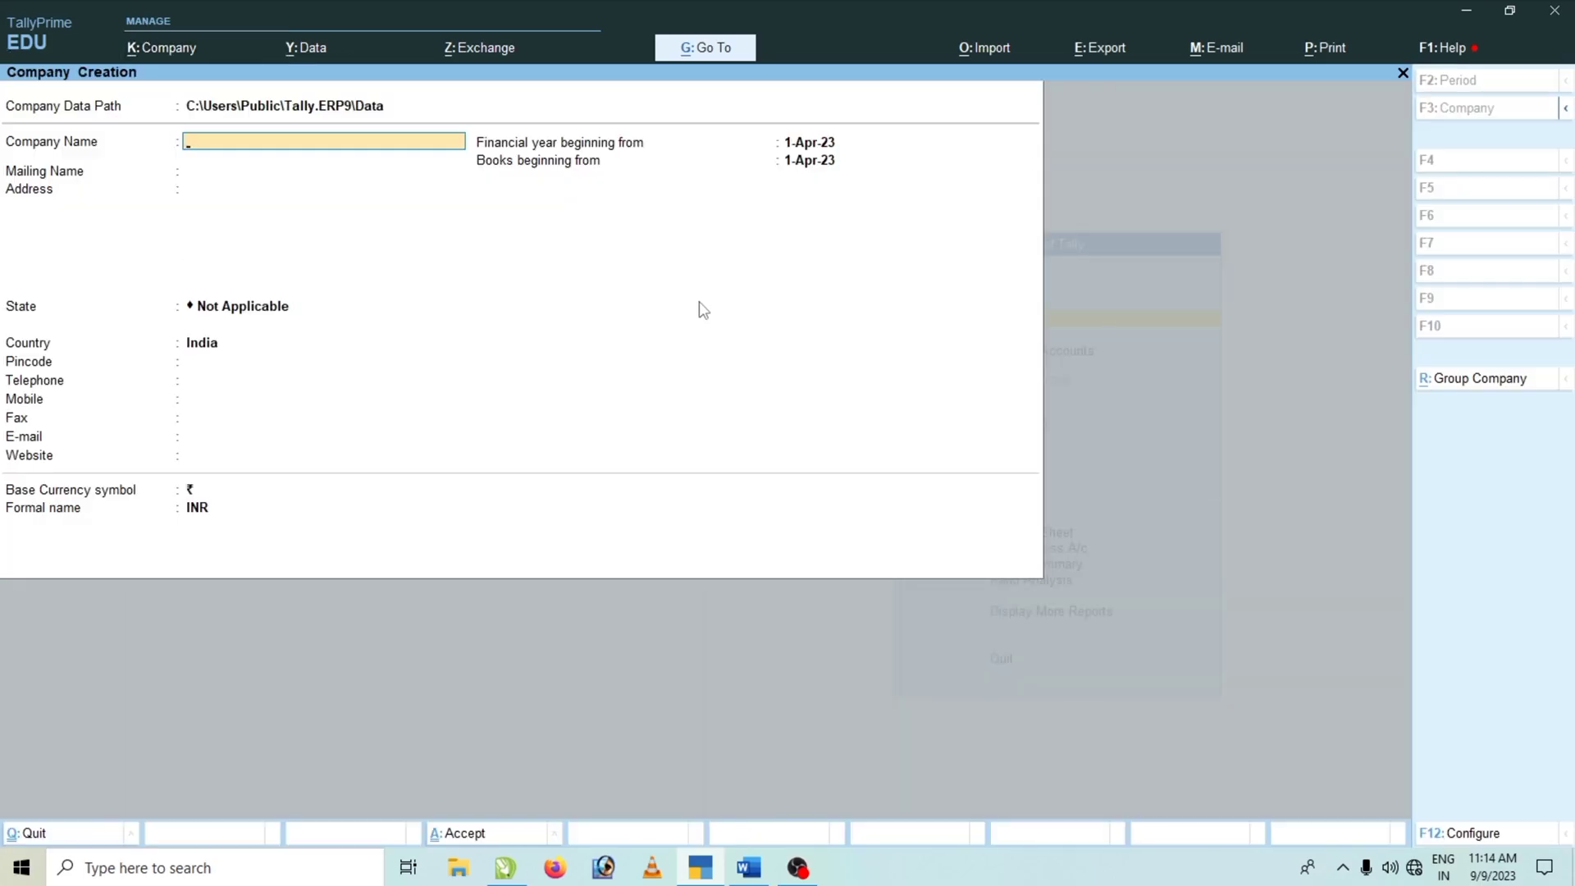
pyautogui.write('Abhi Comp')
pyautogui.press('BackSpace')
pyautogui.press('BackSpace')
pyautogui.press('BackSpace')
pyautogui.press('BackSpace')
pyautogui.write('c')
pyautogui.press('BackSpace')
pyautogui.write('Garment')
pyautogui.press('Return')
pyautogui.press('Return')
# Step: Enter Bilaspur as the company address and select Haryana as the state
pyautogui.write('Bilaspur')
pyautogui.press('Return')
pyautogui.press('Return')
pyautogui.press('Return')
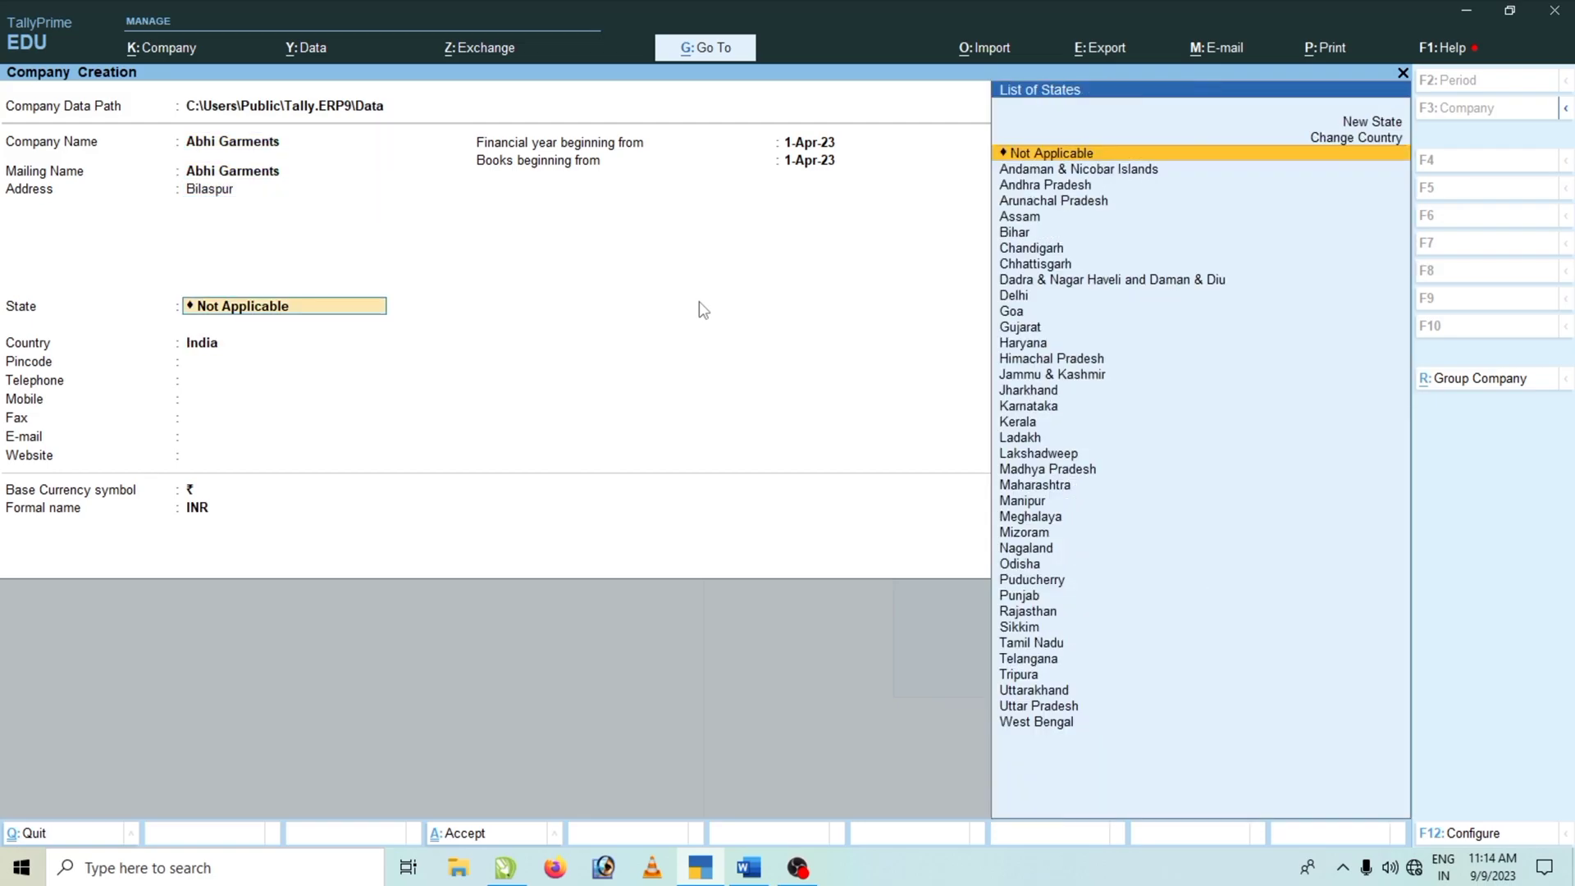
pyautogui.write('har')
pyautogui.press('Return')
# Step: Keep the remaining contact and currency fields at their defaults and save the company
pyautogui.press('Return')
pyautogui.press('Return')
pyautogui.press('Return')
pyautogui.press('Return')
pyautogui.press('Return')
pyautogui.press('Return')
pyautogui.press('Return')
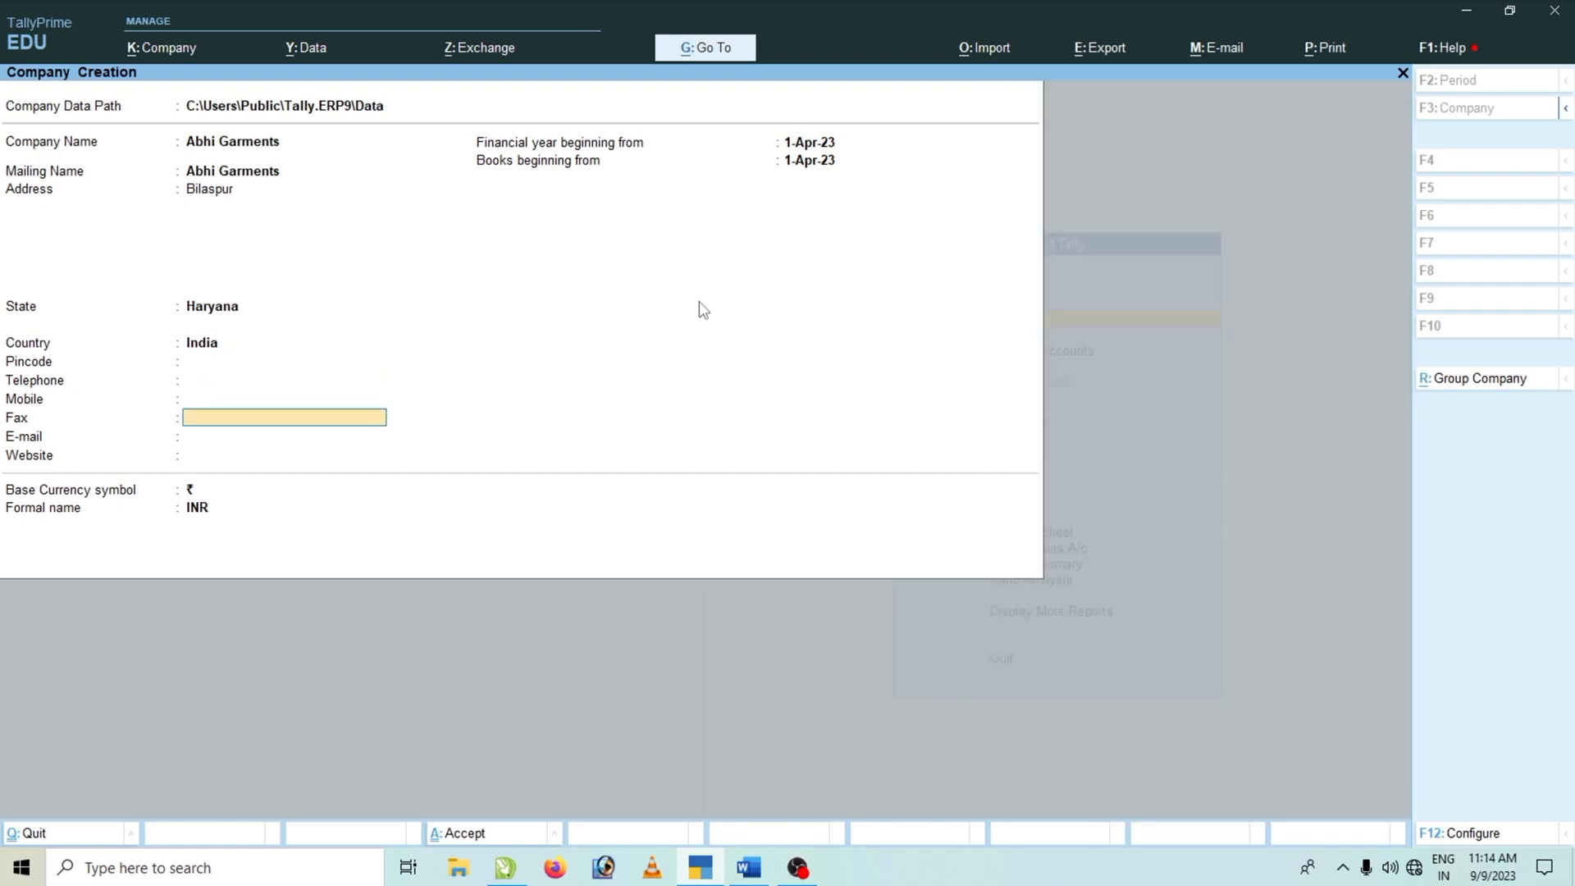
pyautogui.press('Return')
pyautogui.press('Return')
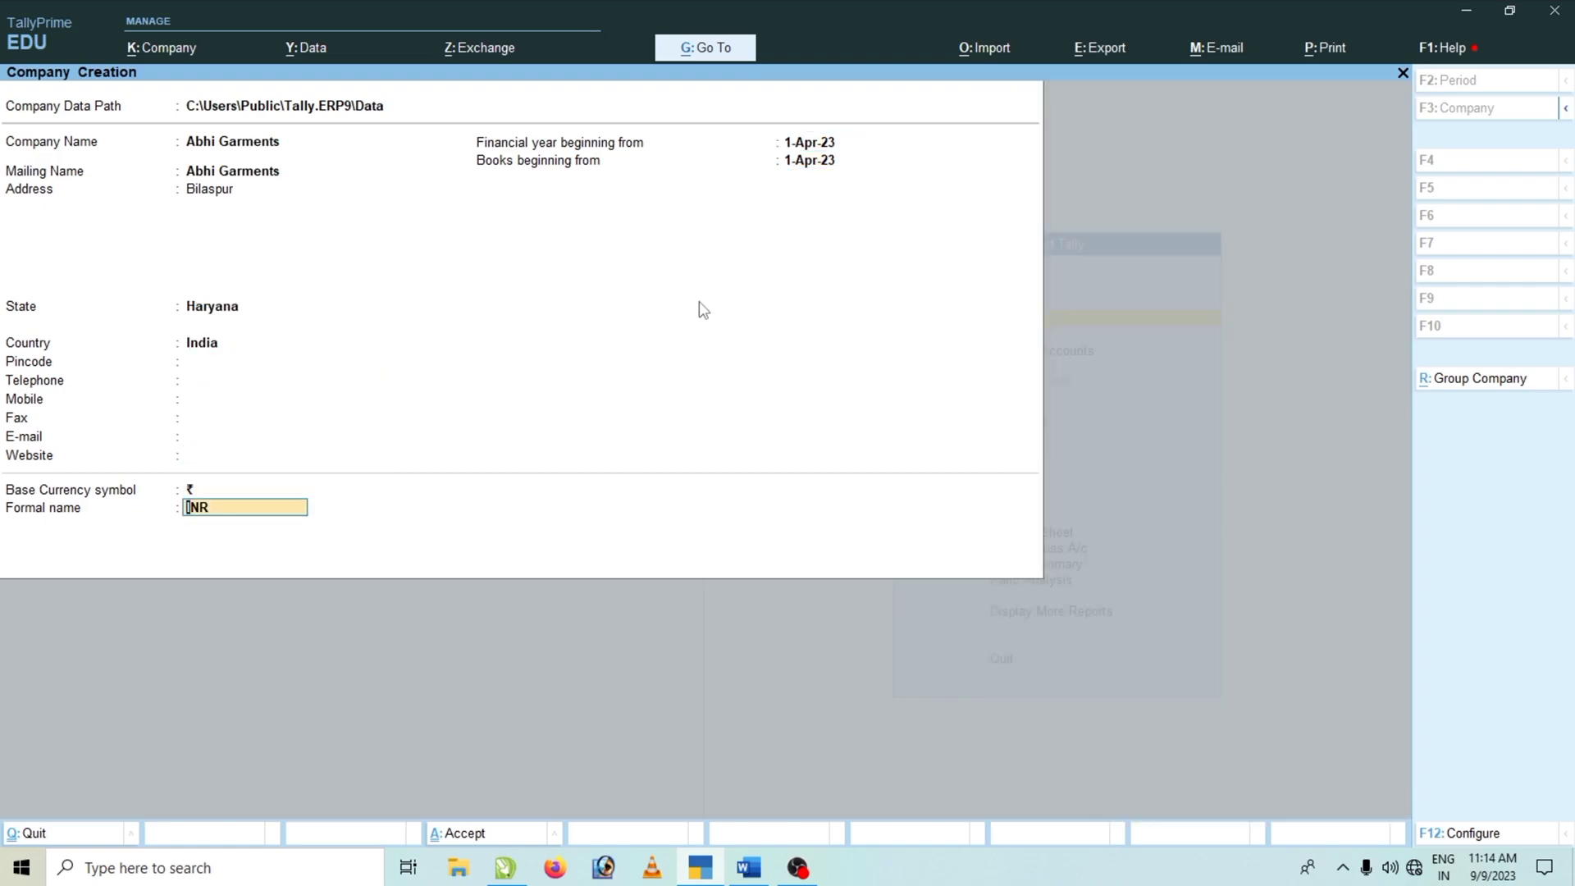
pyautogui.press('Return')
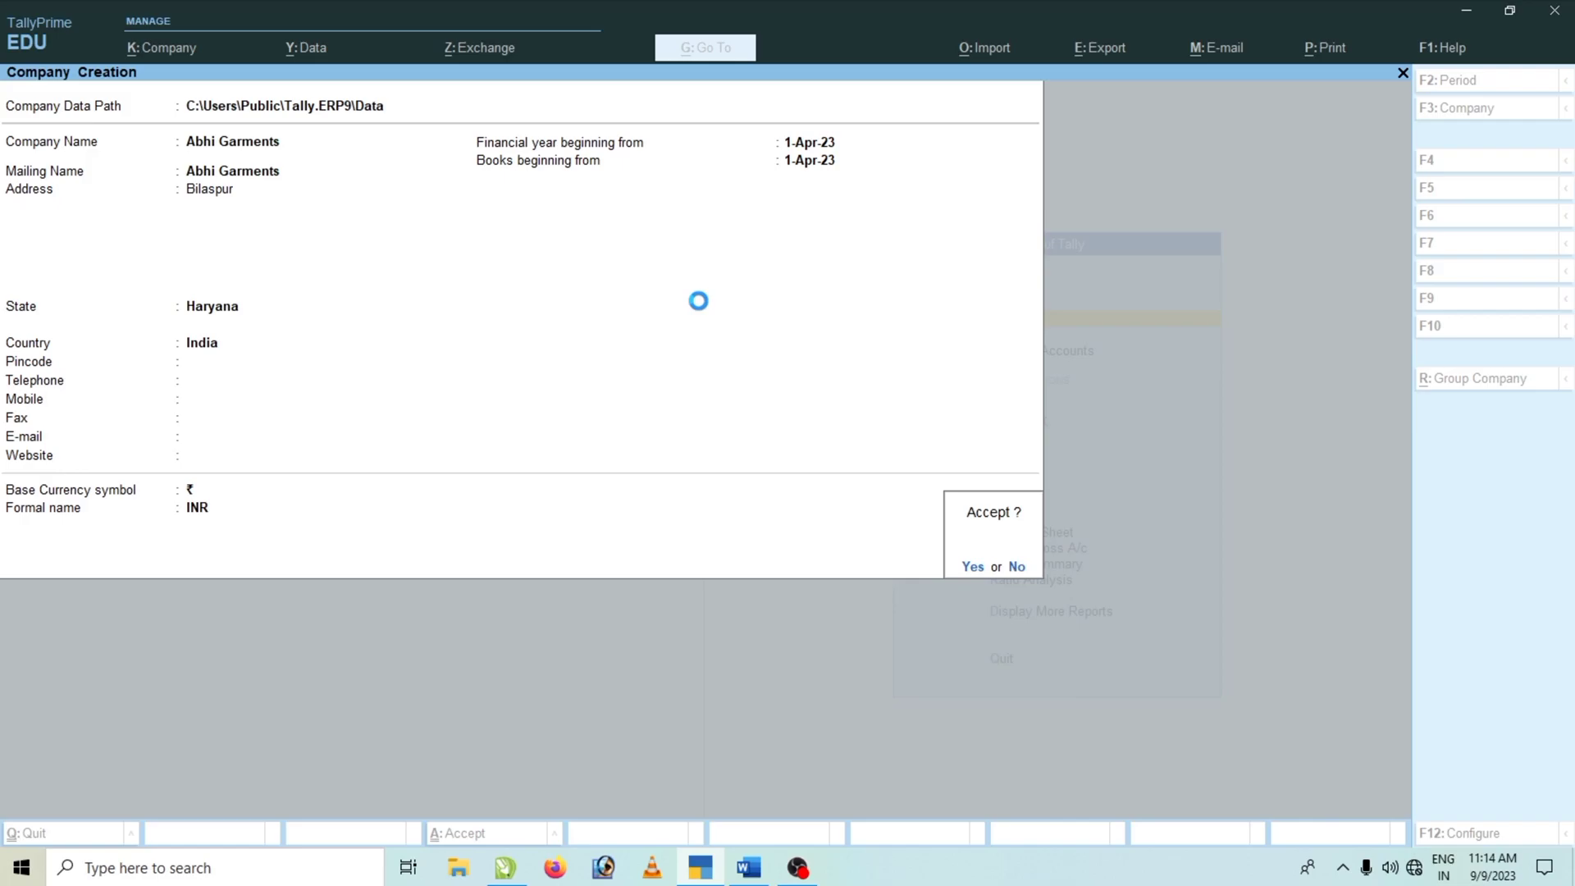
pyautogui.press('Return')
# Step: Accept the default accounting, inventory and taxation features for Abhi Garments
pyautogui.press('Return')
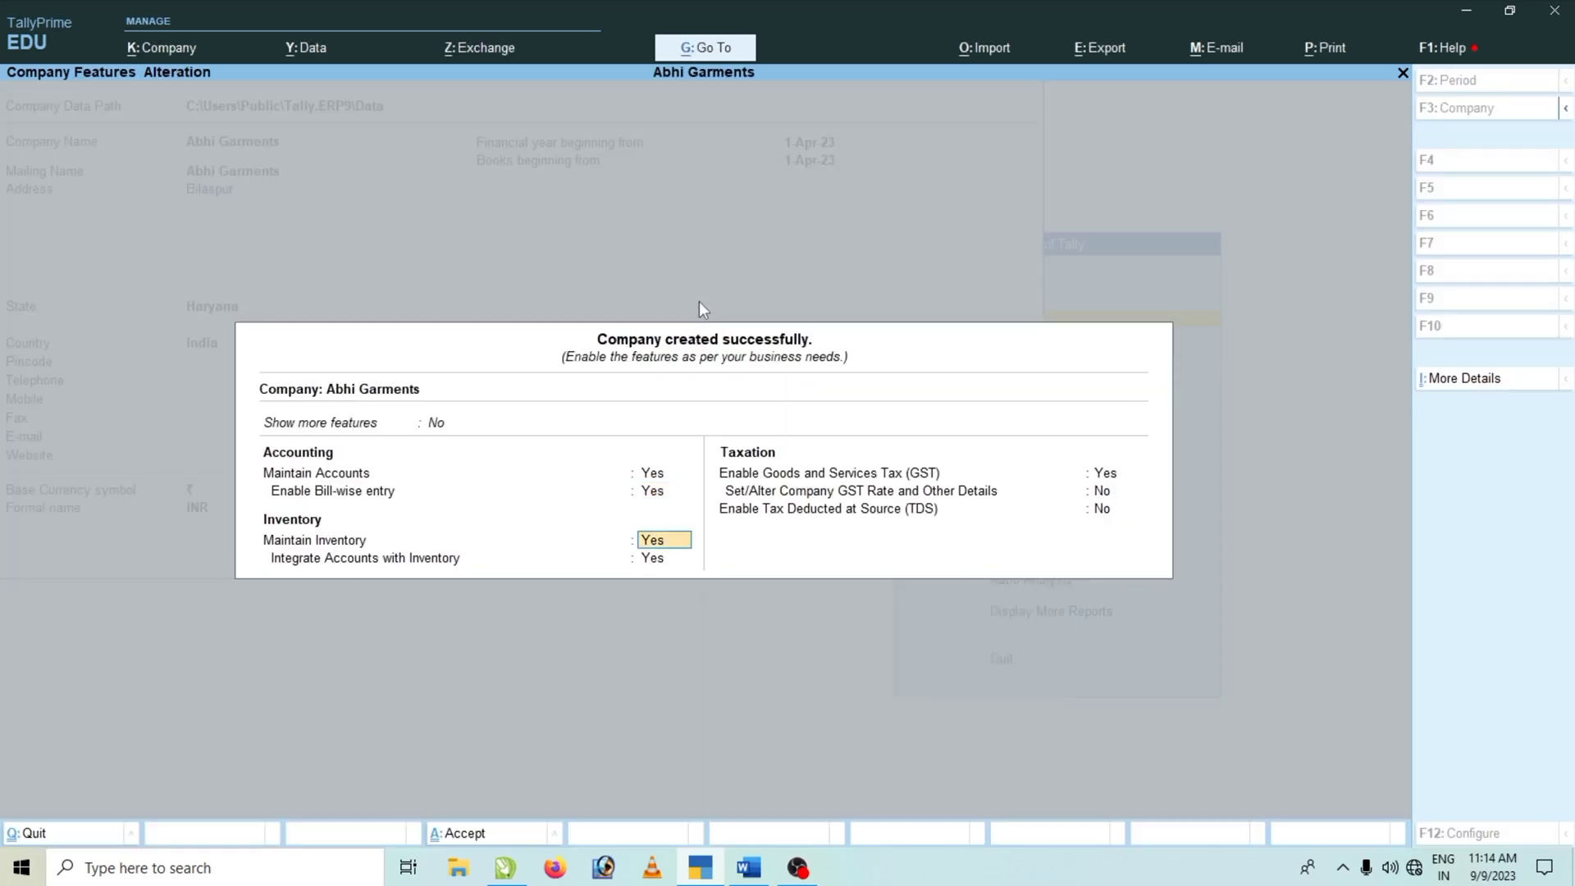
pyautogui.press('Return')
pyautogui.press('Return')
pyautogui.press('Return')
pyautogui.press('Return')
pyautogui.press('Return')
pyautogui.press('Return')
pyautogui.press('Return')
pyautogui.press('Return')
pyautogui.press('Return')
pyautogui.press('Return')
pyautogui.press('Return')
pyautogui.press('Return')
pyautogui.press('Return')
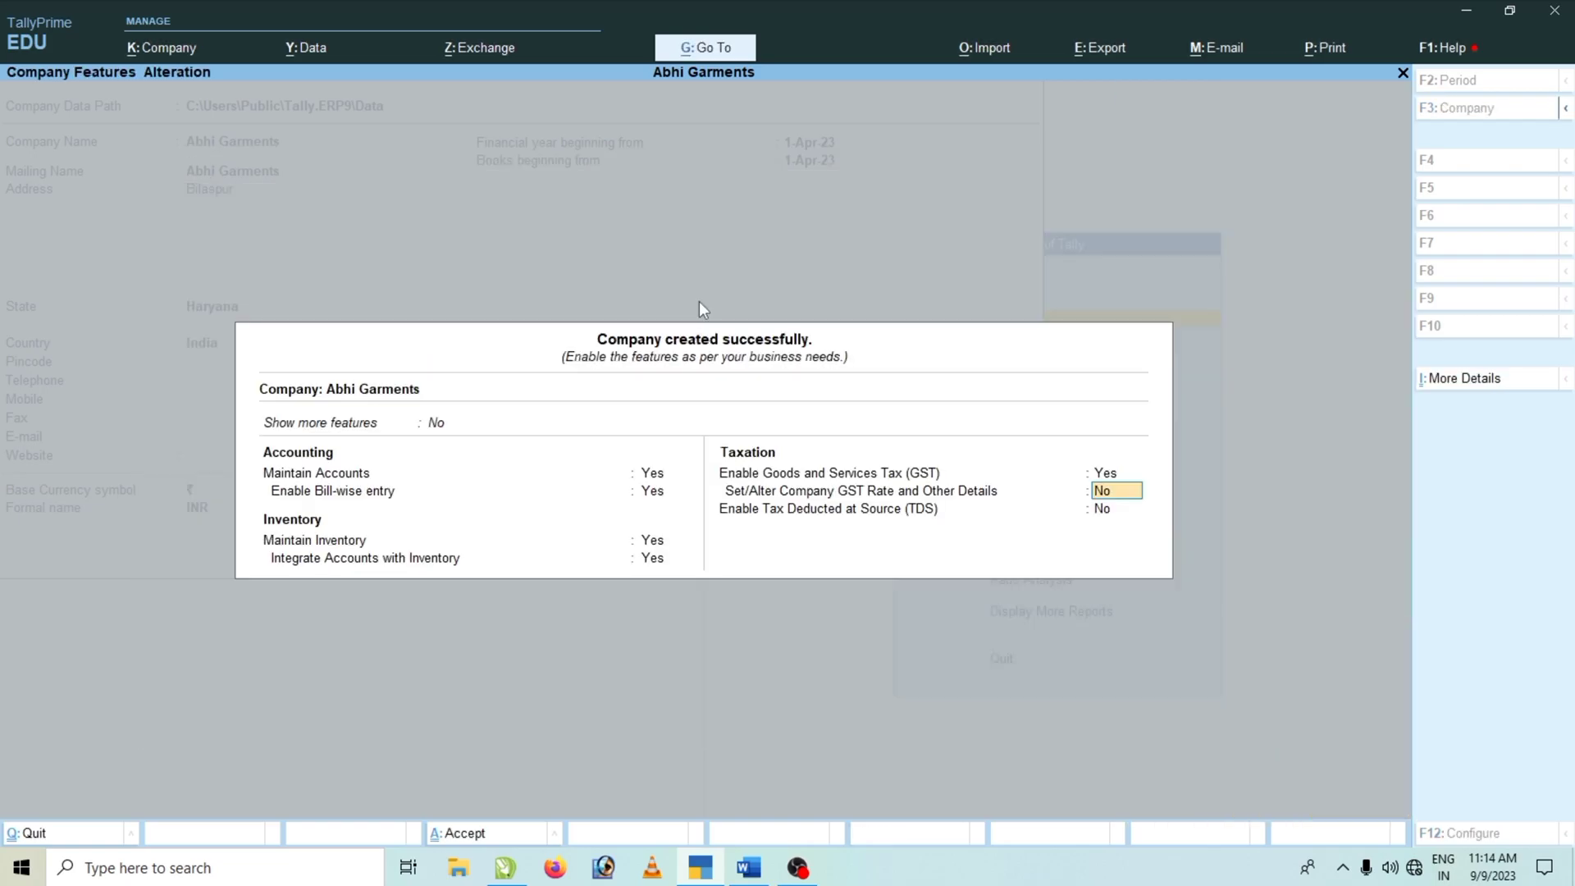
pyautogui.press('Return')
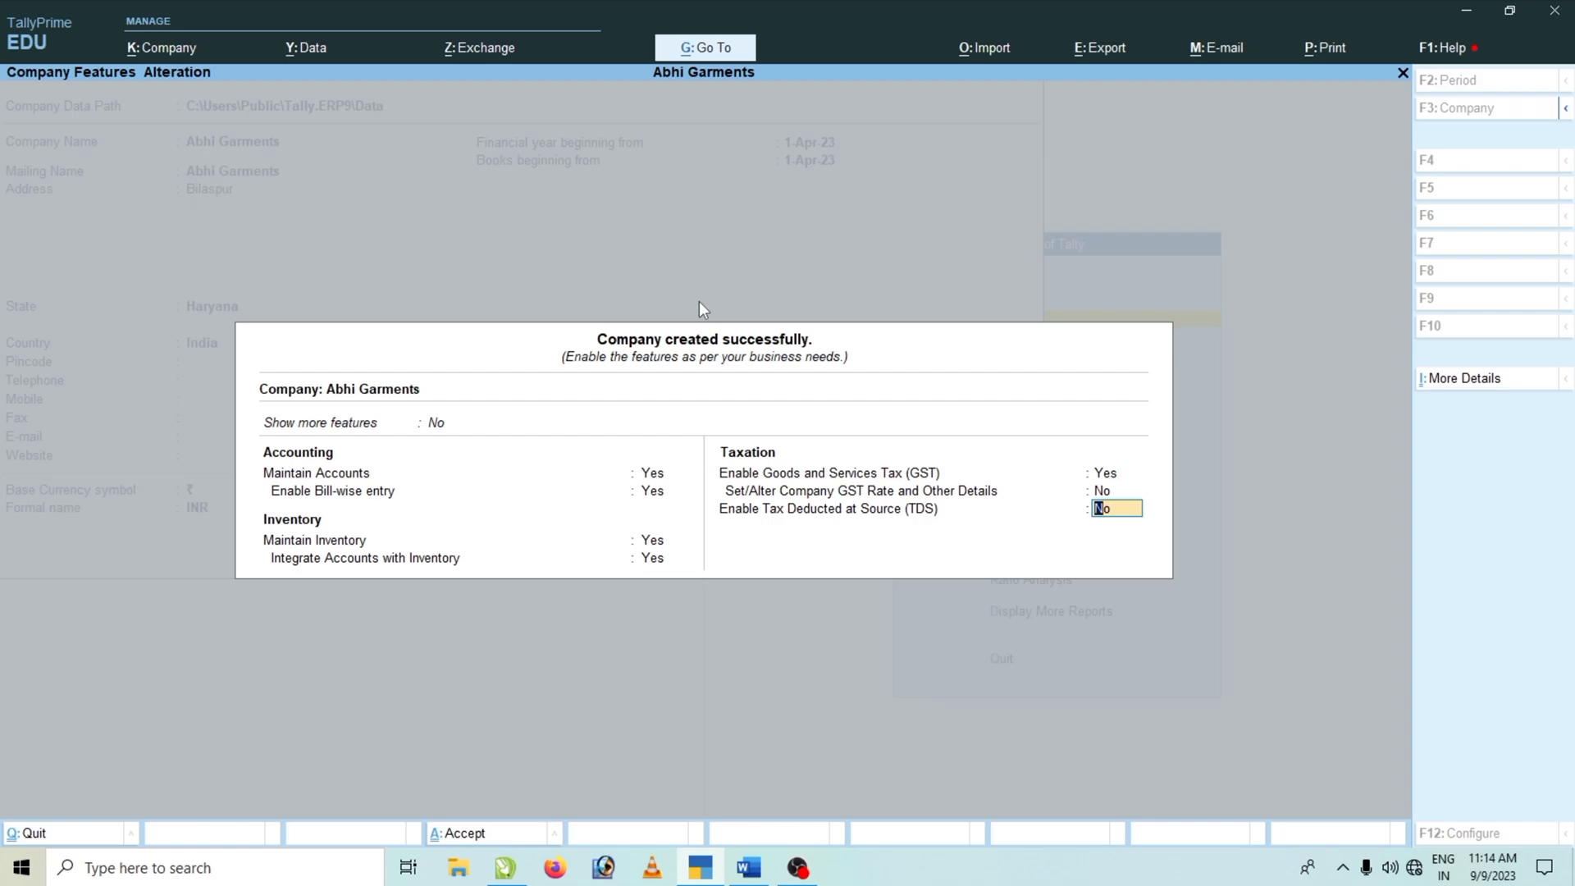
pyautogui.press('Return')
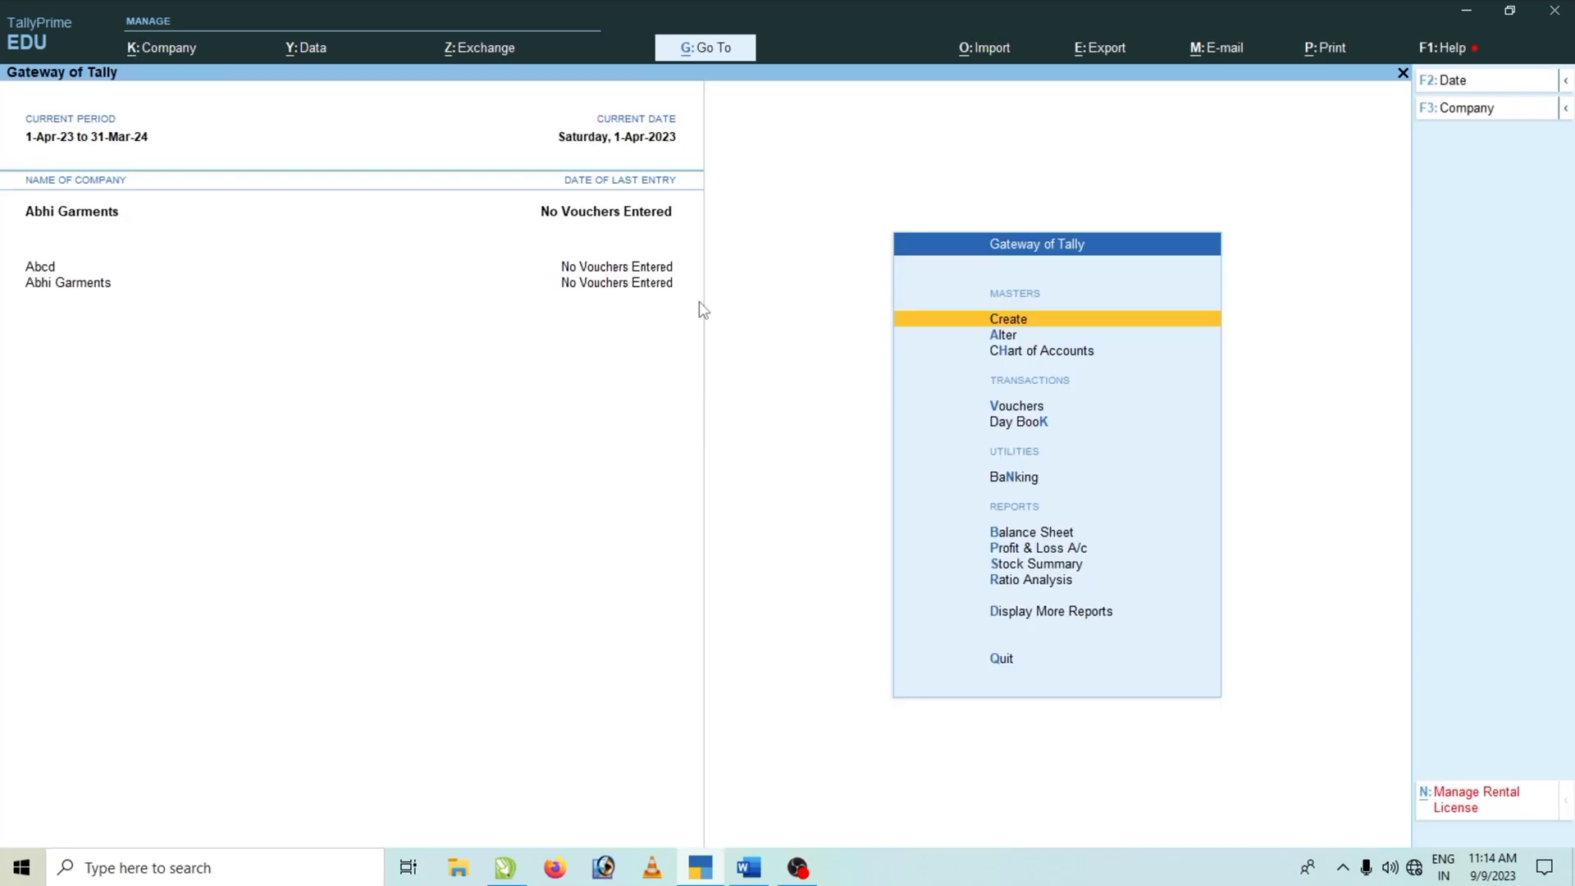
# Step: Start creating a new godown from the inventory masters instead of altering the existing Main Location
pyautogui.press('Down')
pyautogui.press('Up')
pyautogui.press('Return')
pyautogui.press('Down')
pyautogui.press('Down')
pyautogui.press('Down')
pyautogui.press('Down')
pyautogui.press('Down')
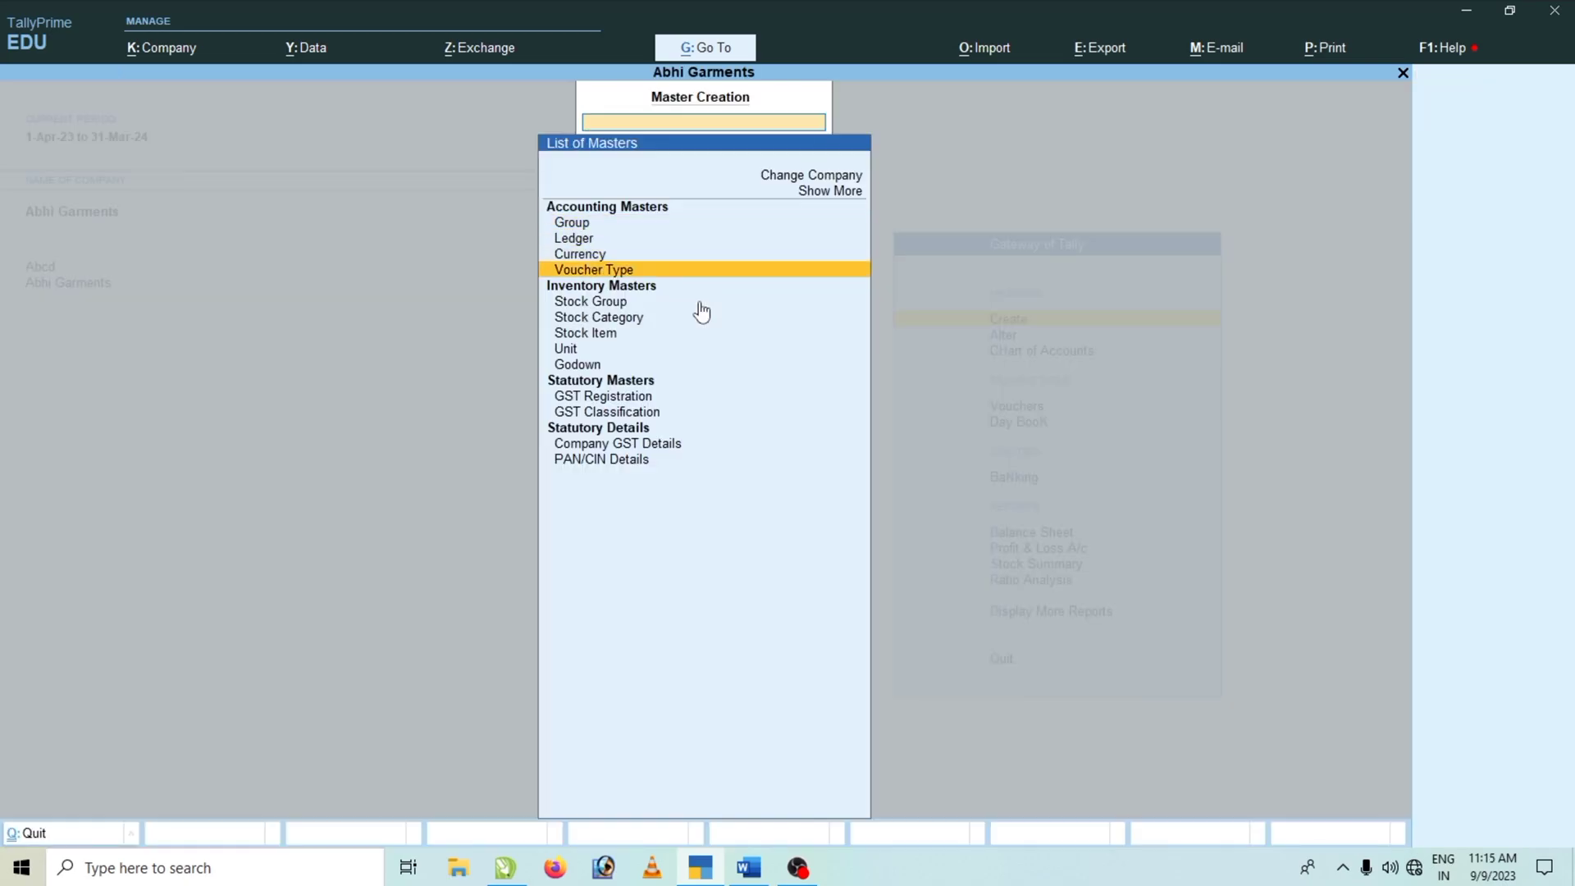
pyautogui.press('Up')
pyautogui.press('Down')
pyautogui.press('Down')
pyautogui.press('Down')
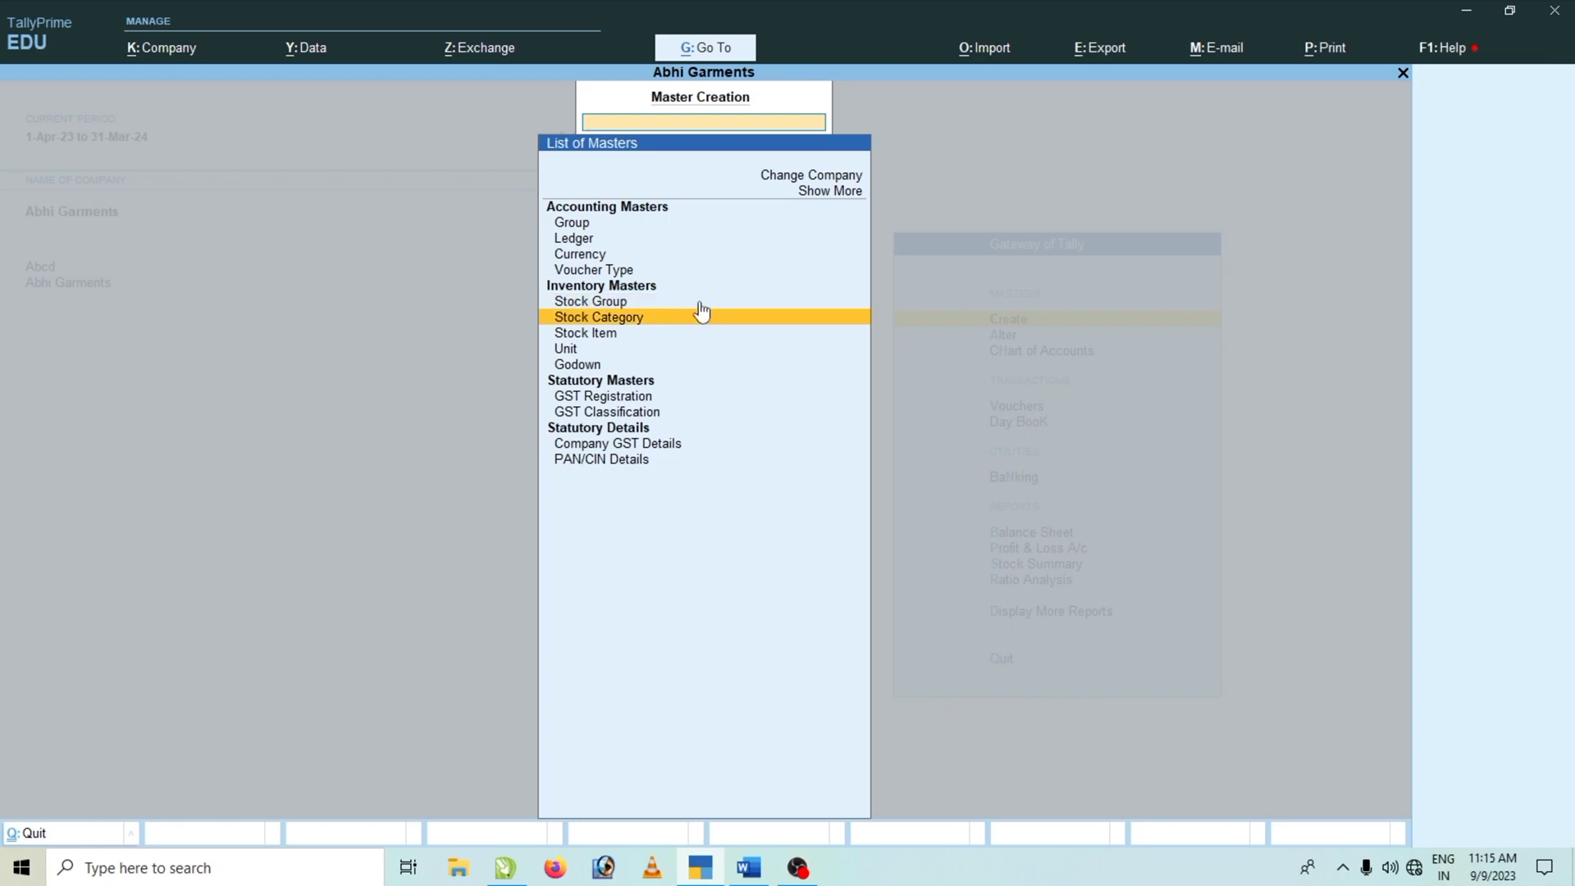
pyautogui.press('Down')
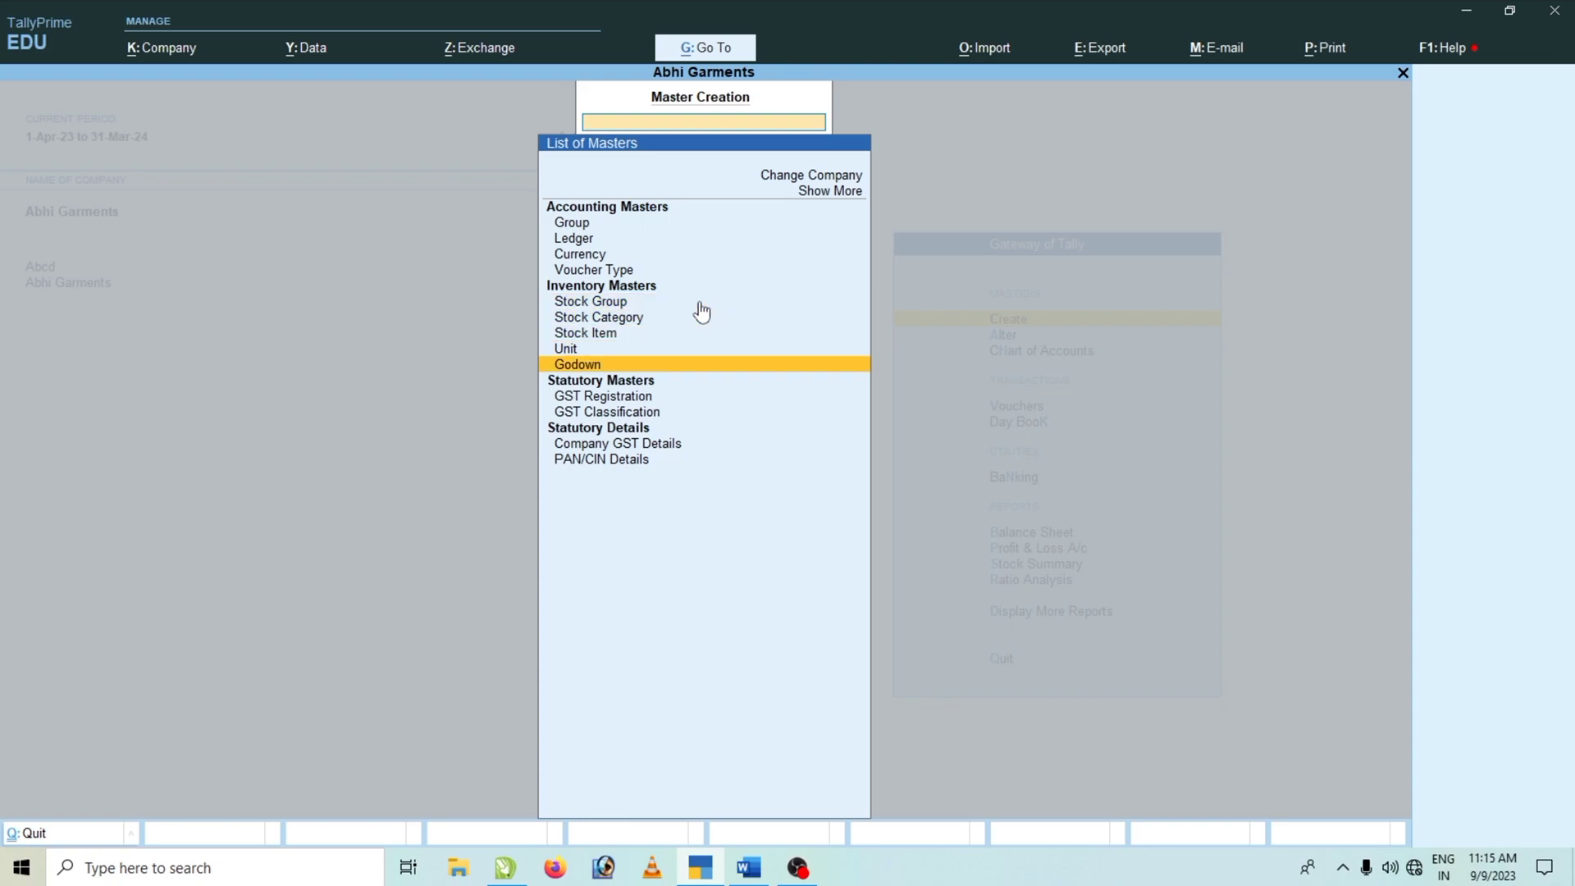
pyautogui.press('Up')
pyautogui.press('Down')
pyautogui.press('Return')
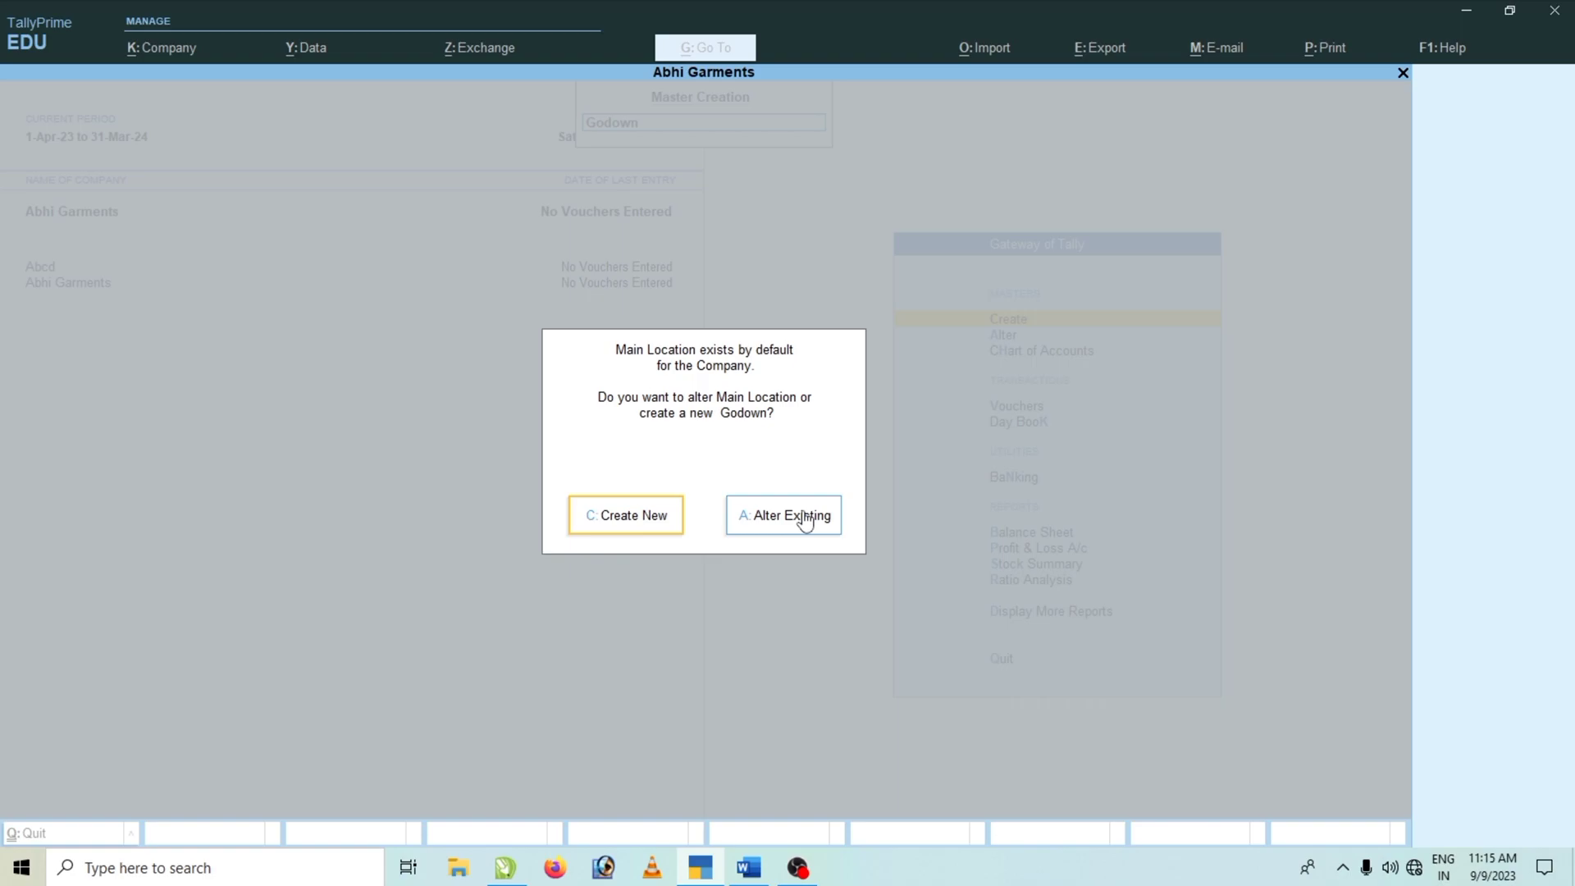
pyautogui.click(622, 515)
# Step: Name the godown Bilaspur as in the Word table, place it under Primary, and save it
pyautogui.write('Bilaspur')
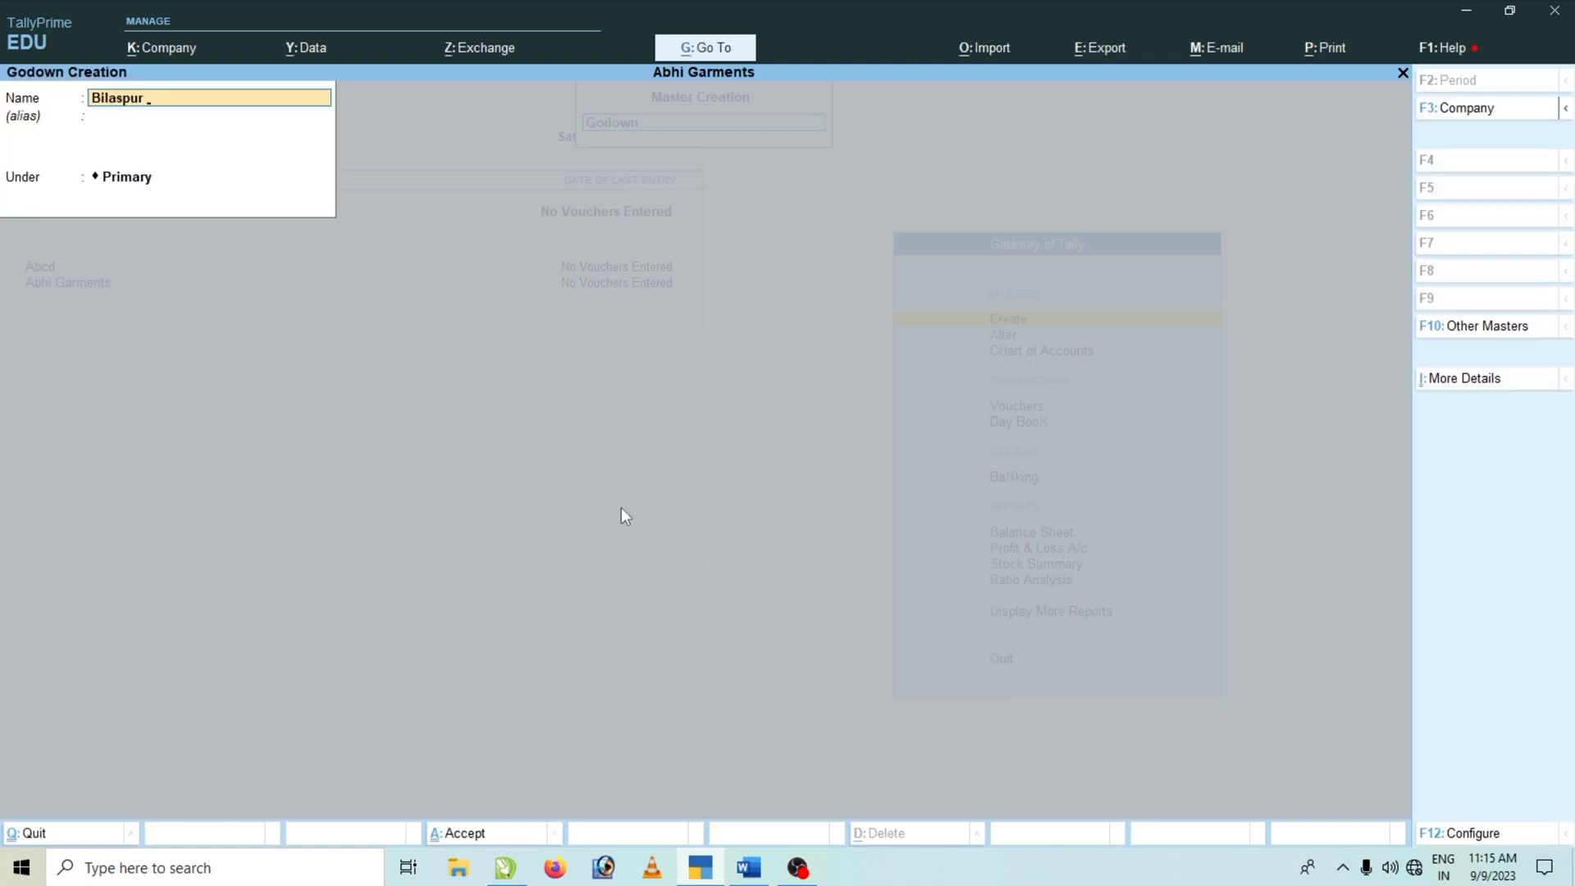
pyautogui.click(749, 867)
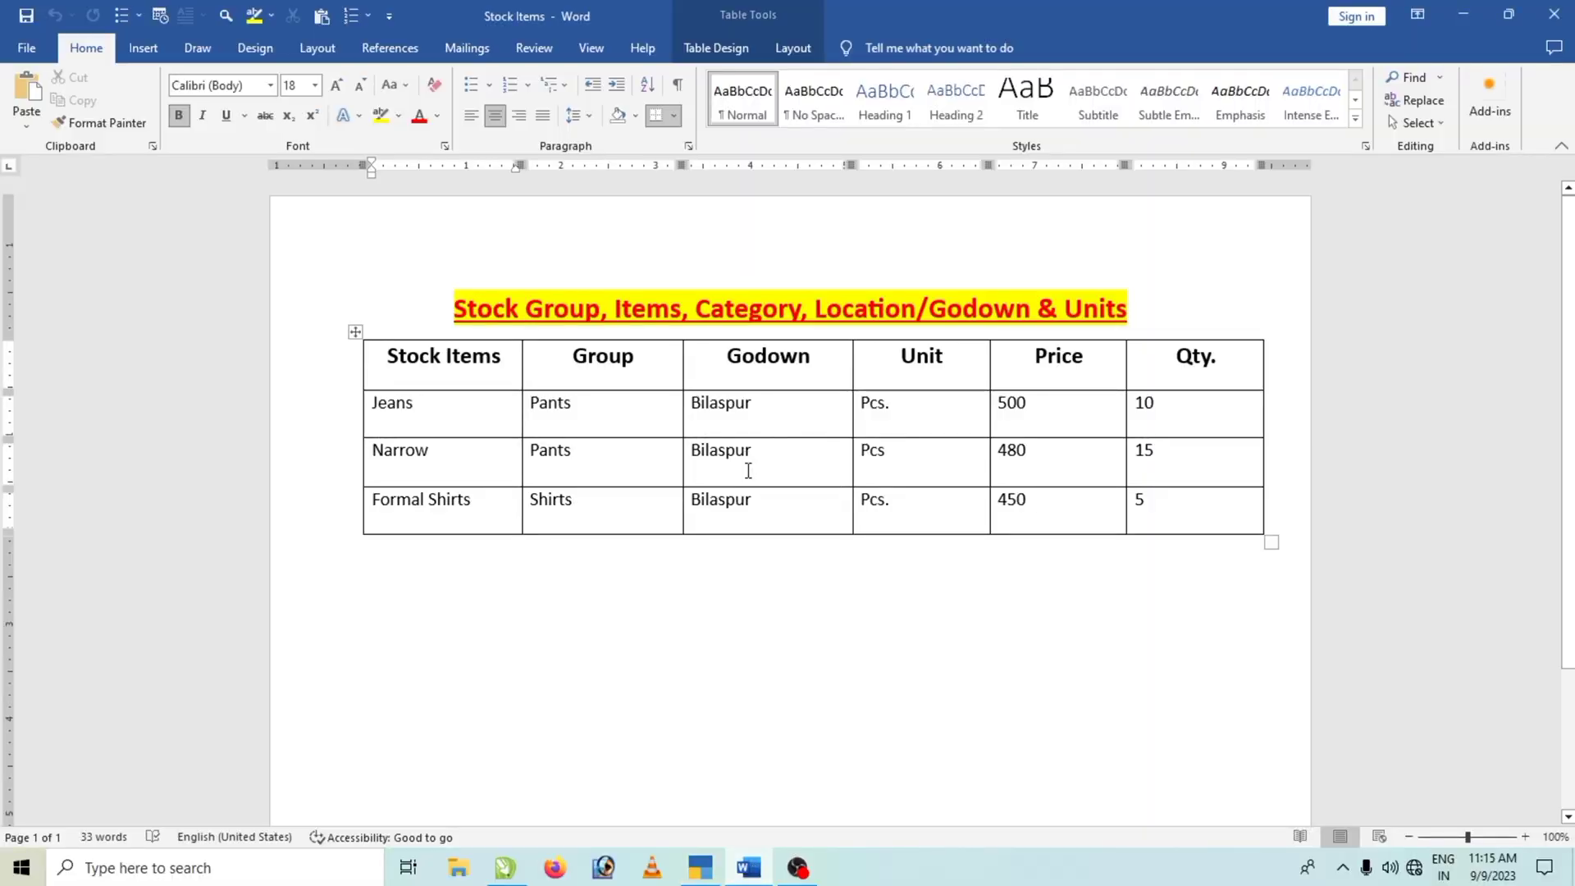
pyautogui.click(711, 876)
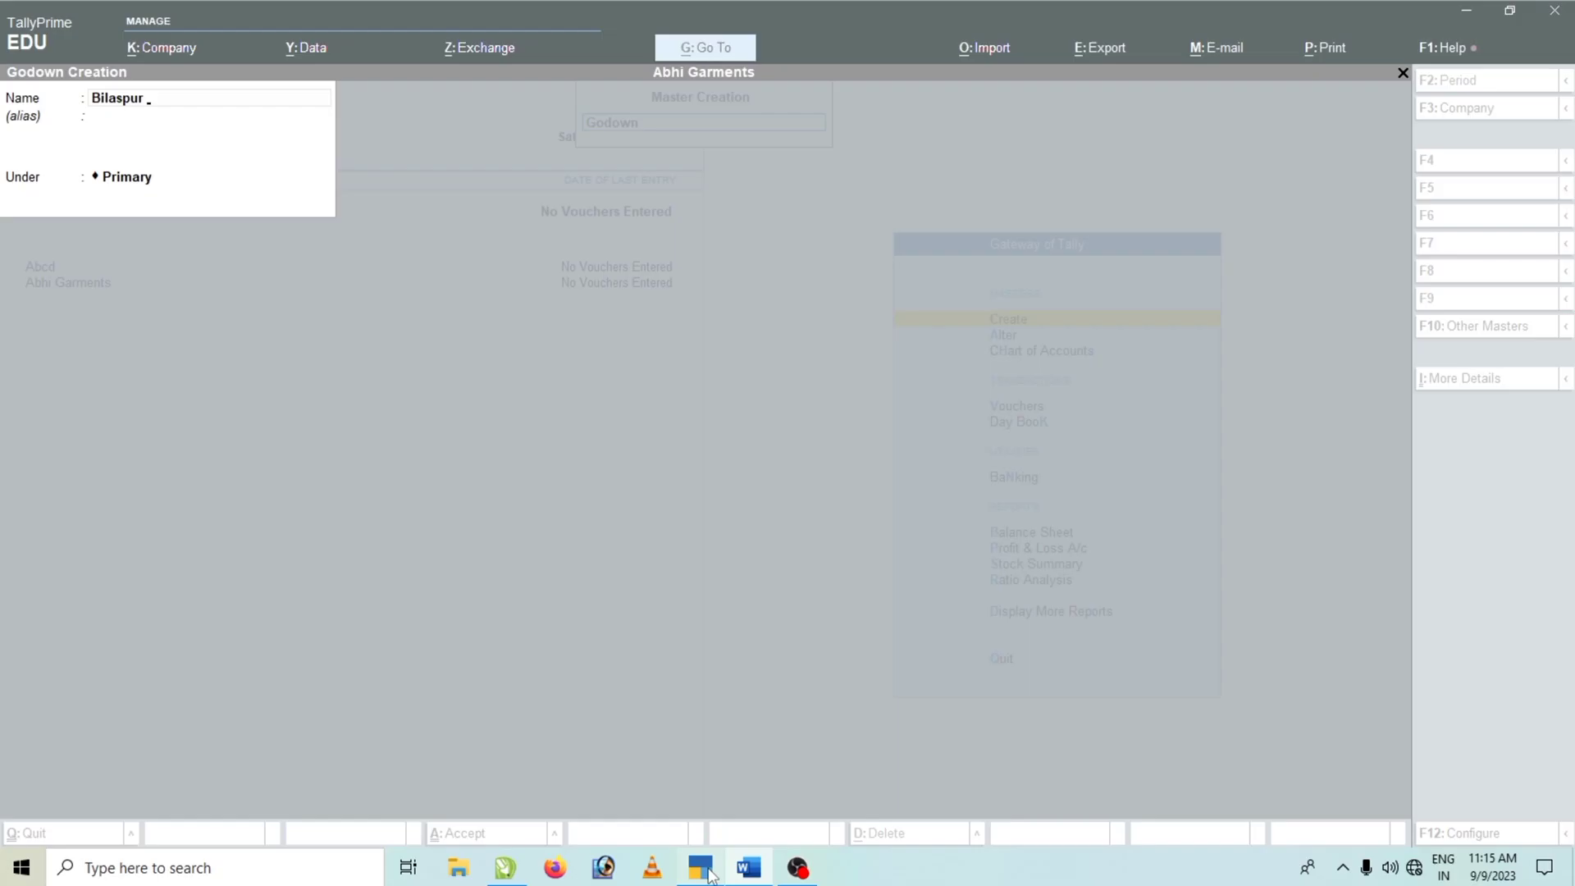
pyautogui.press('Return')
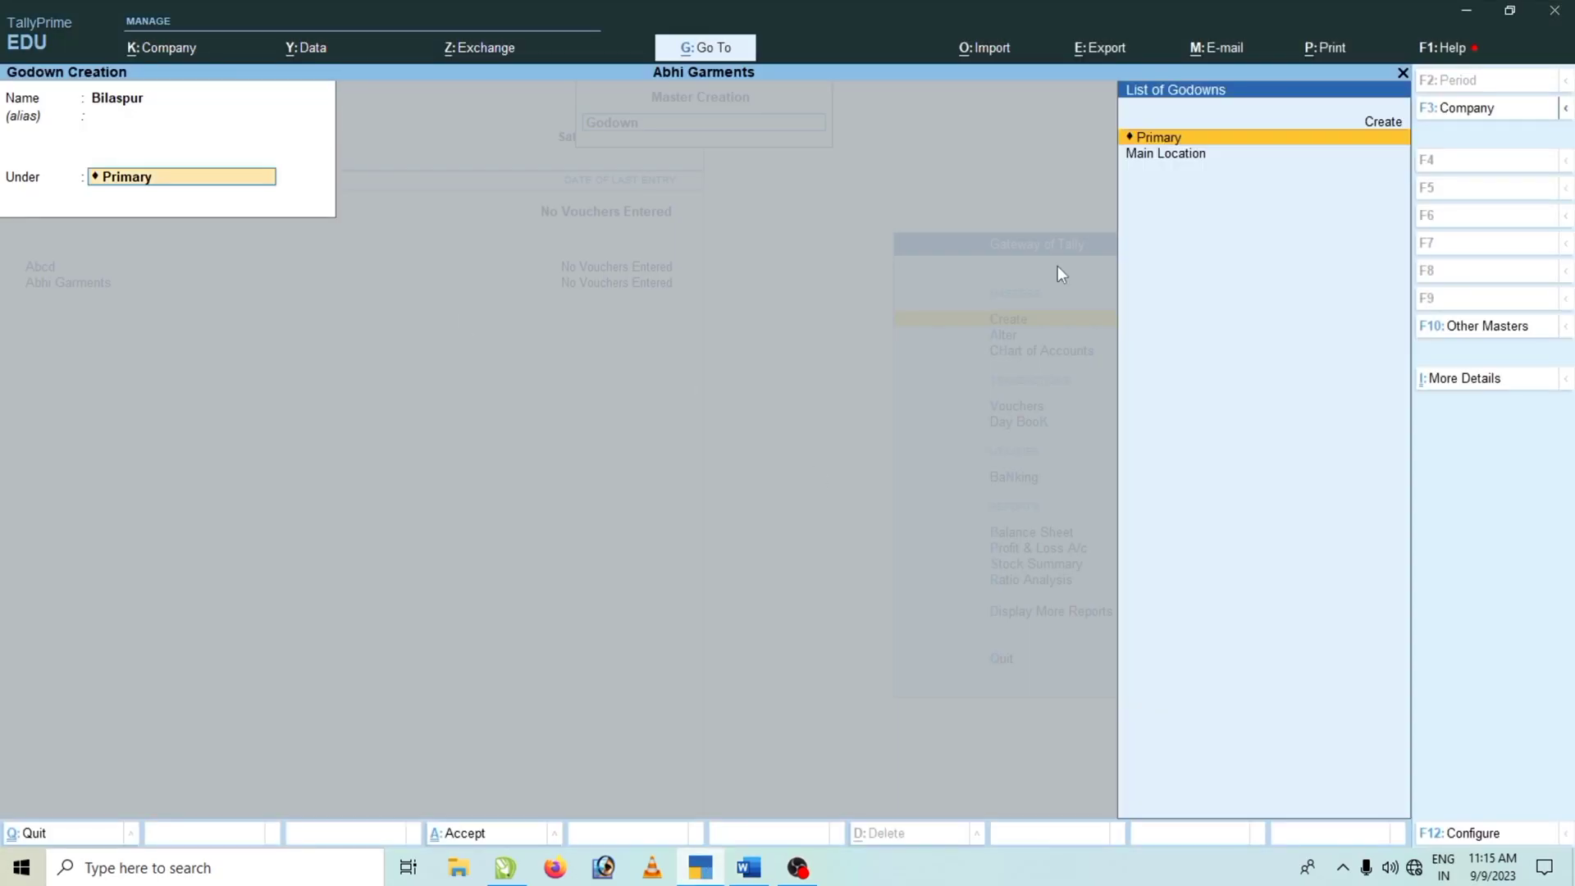
pyautogui.press('Down')
pyautogui.press('Up')
pyautogui.press('Return')
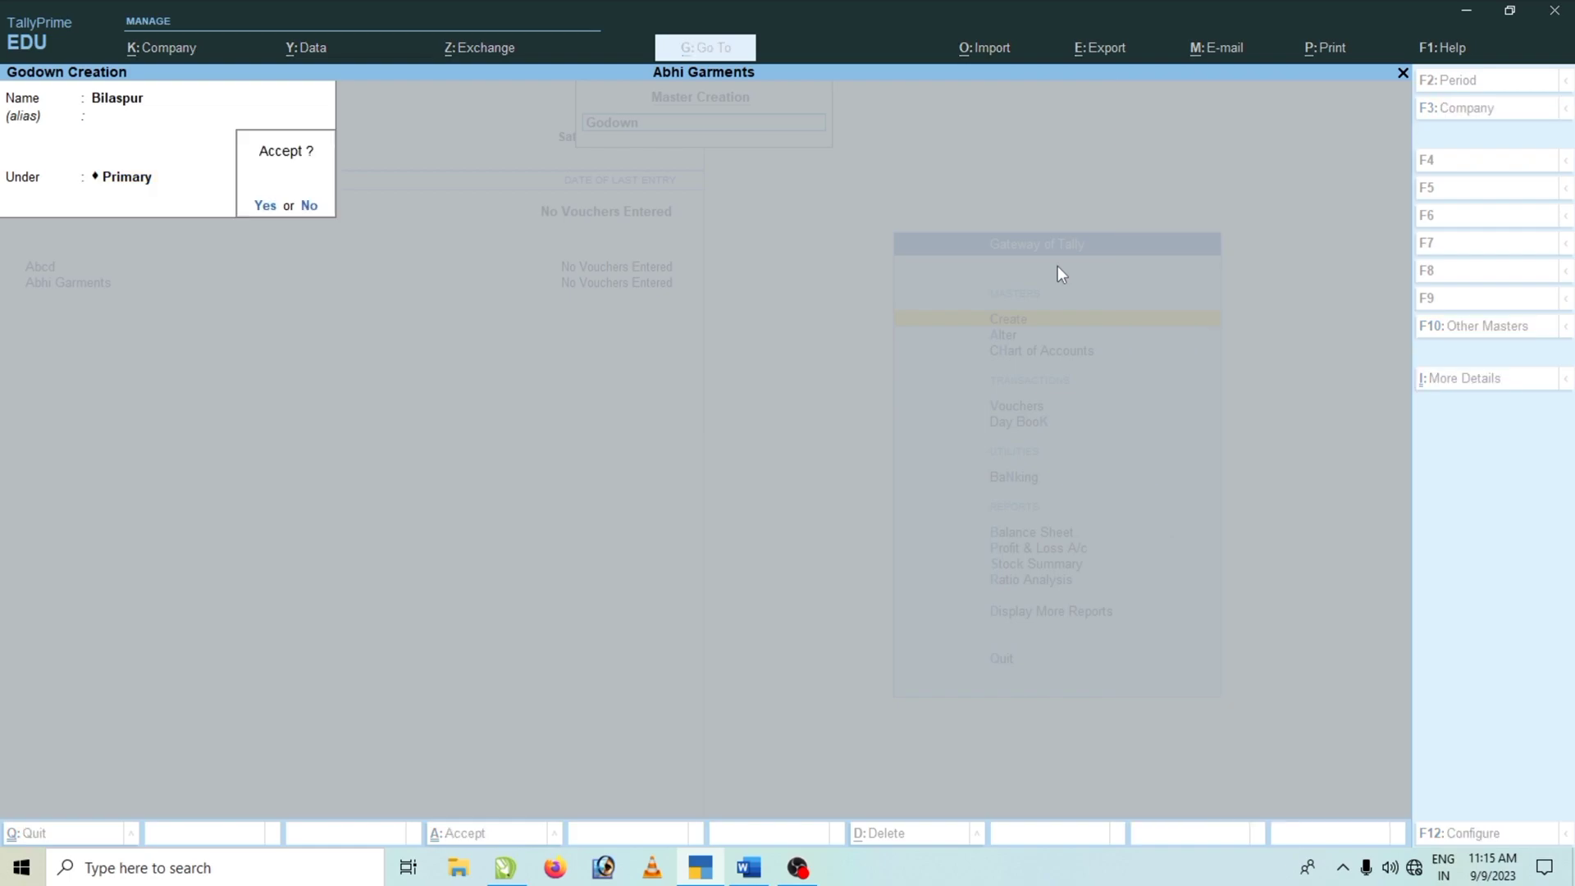
pyautogui.press('Return')
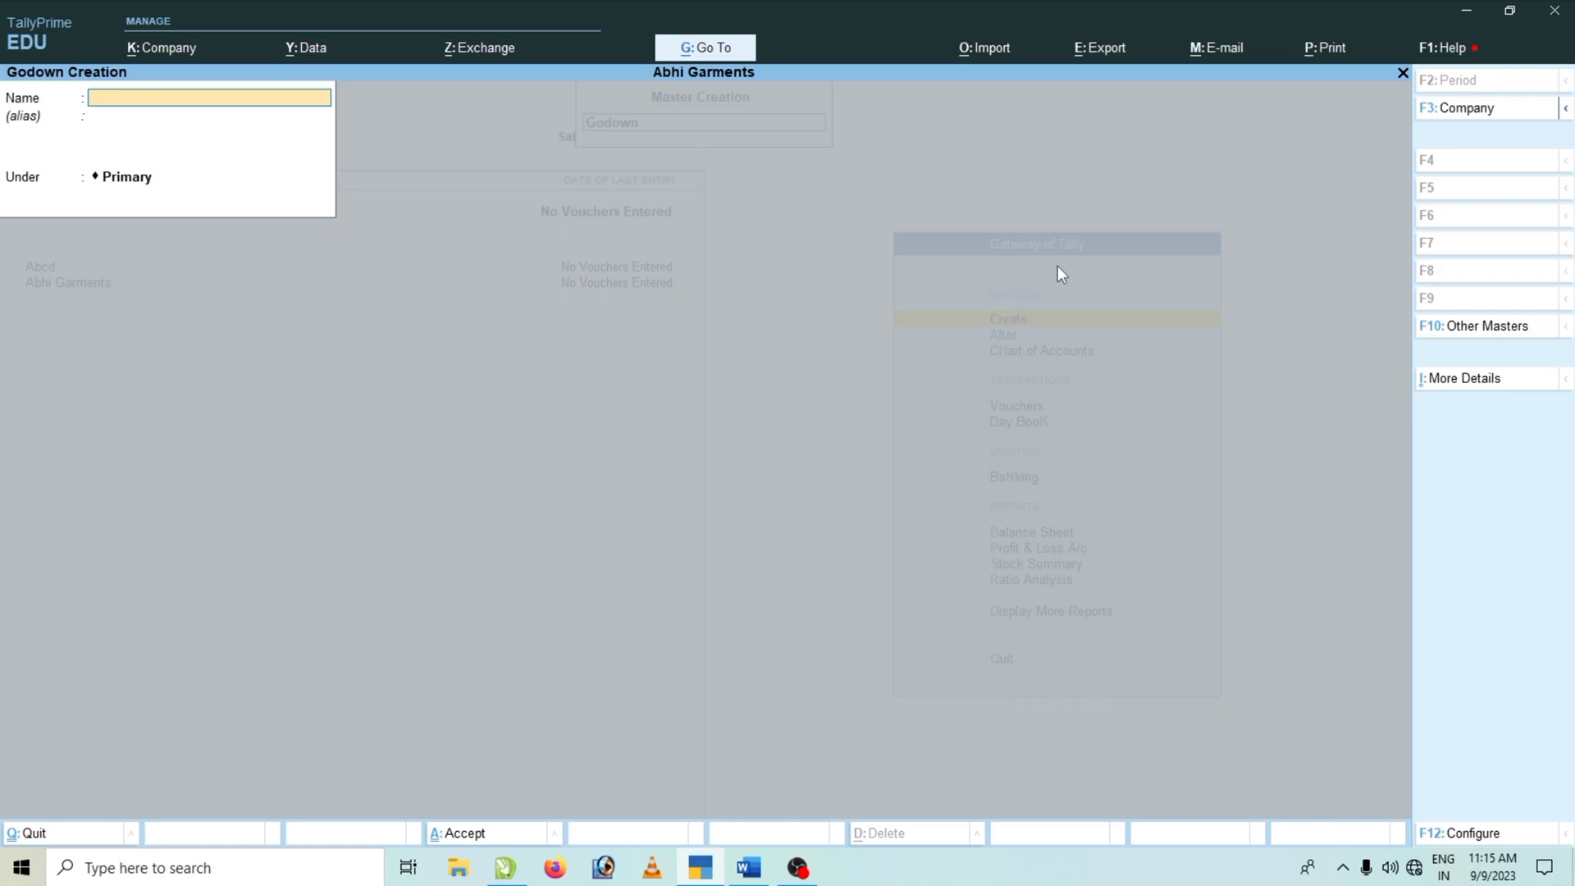
pyautogui.press('Escape')
# Step: Start a new simple unit of measure and enter pcs as its symbol, following the Word table
pyautogui.press('Return')
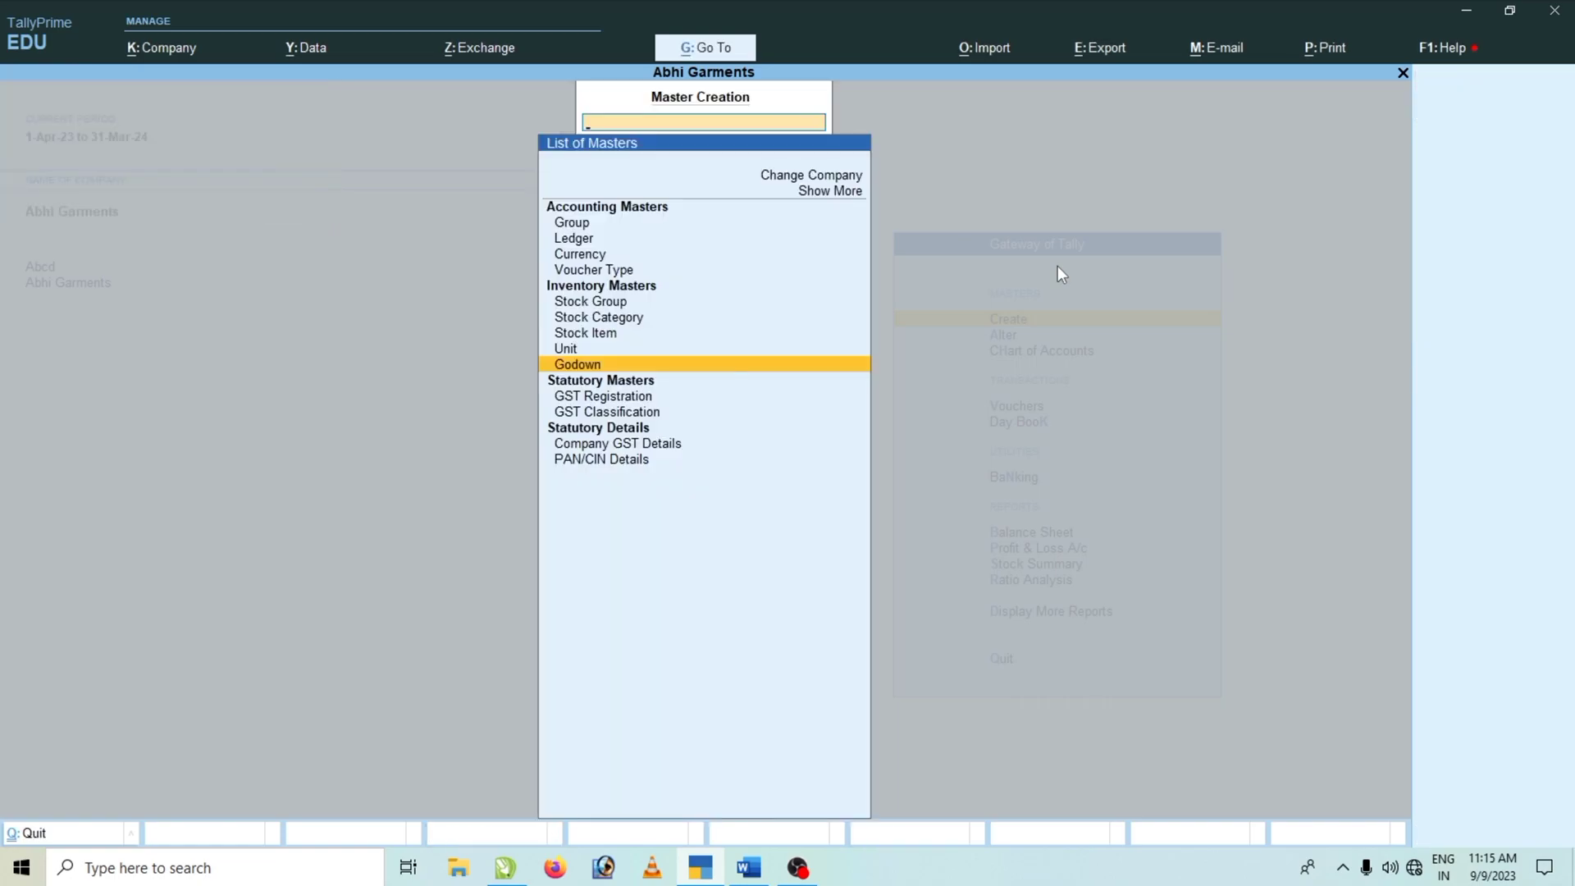
pyautogui.press('Up')
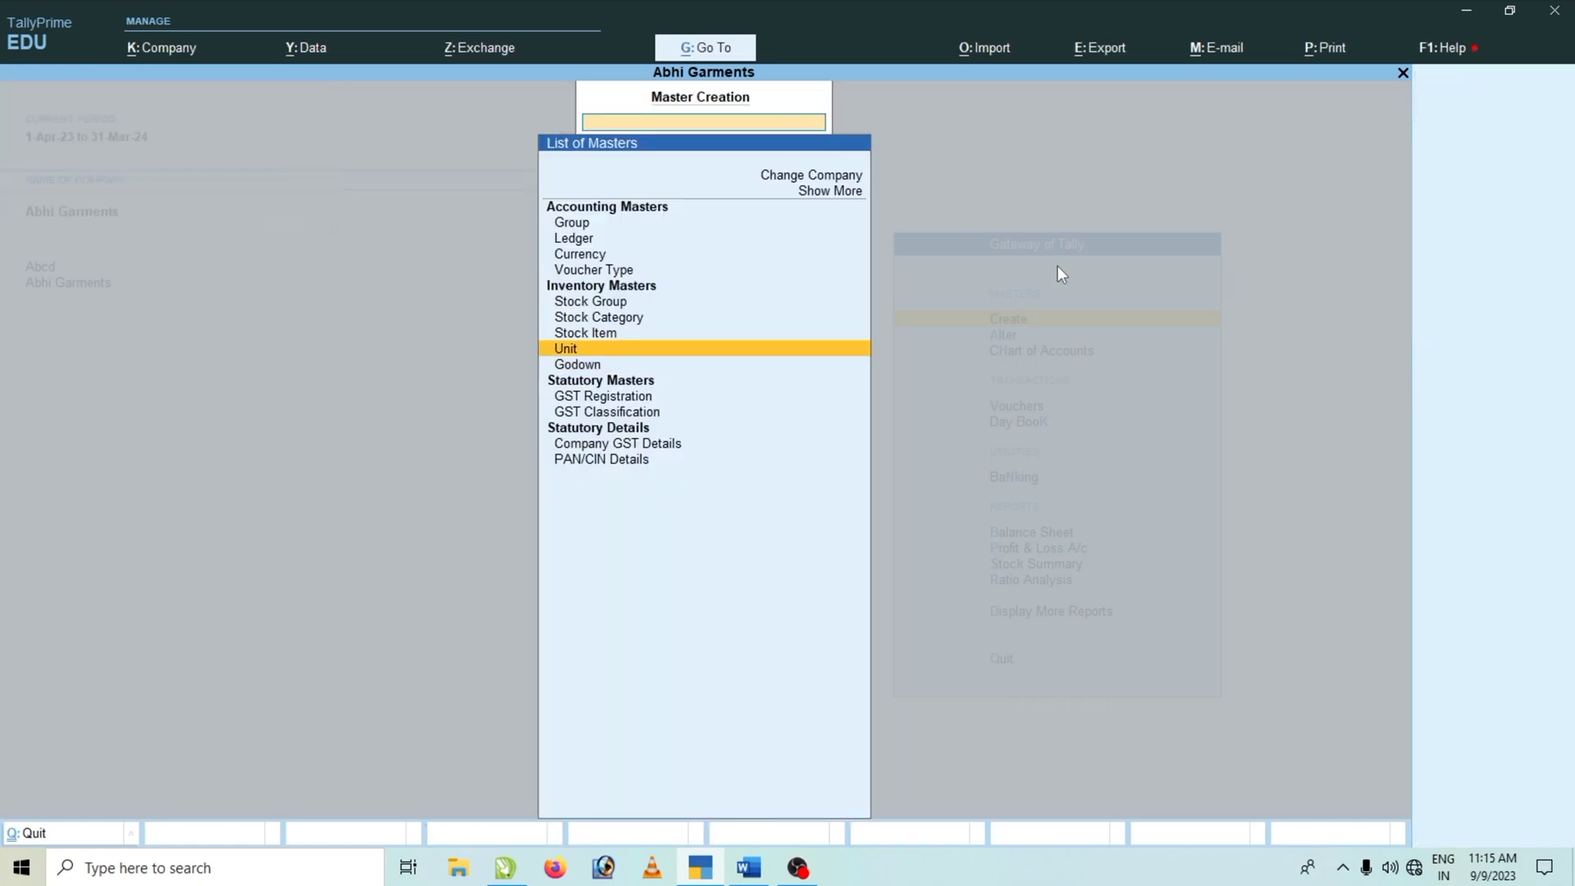
pyautogui.press('Return')
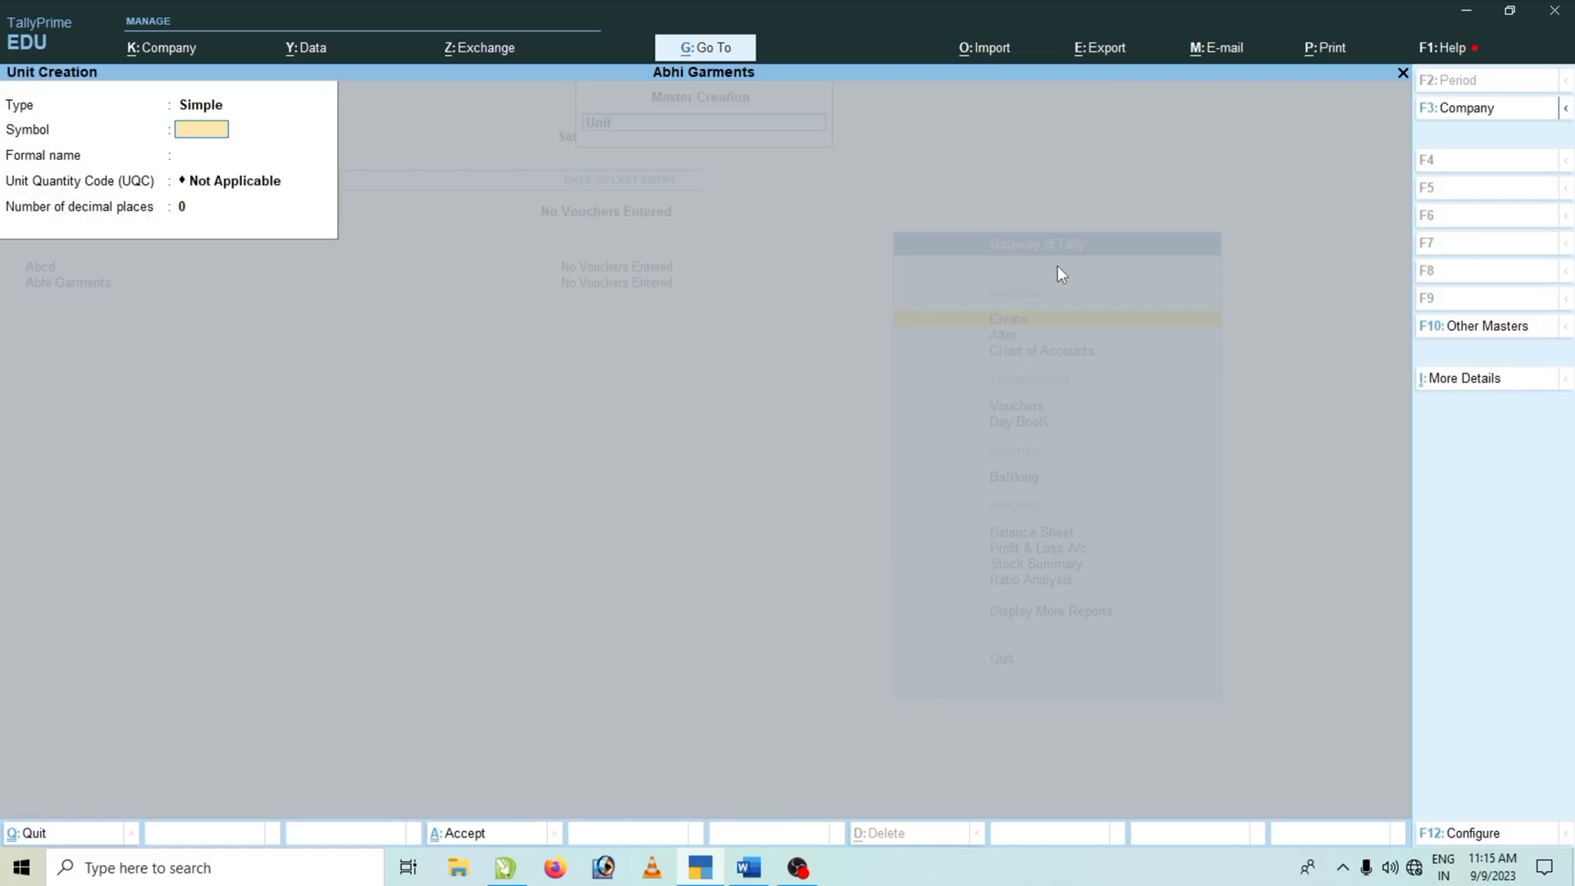
pyautogui.click(749, 868)
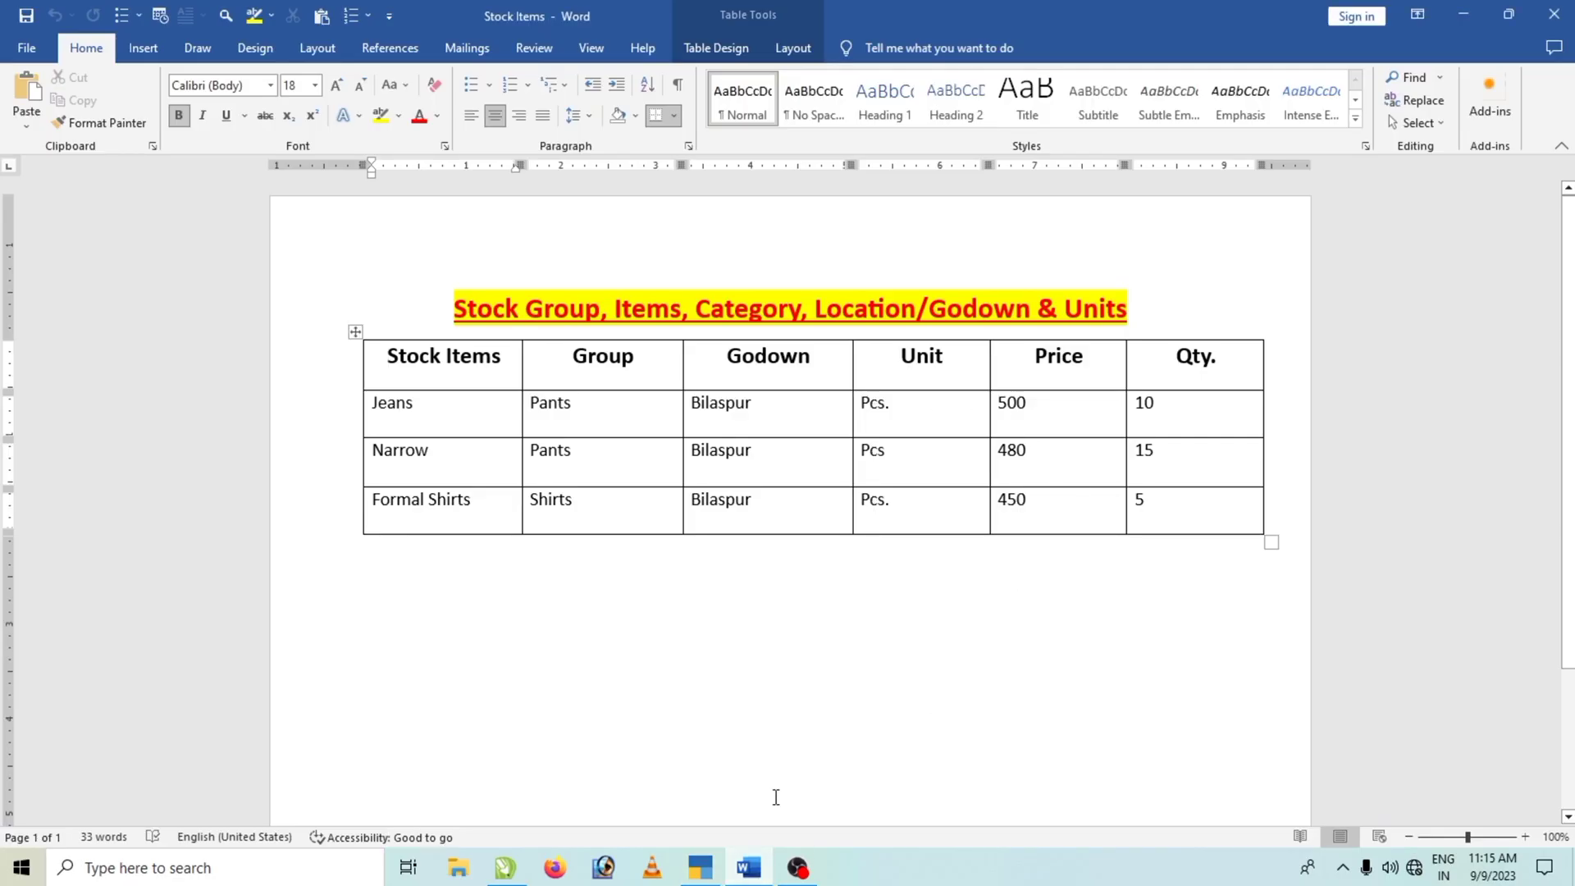
pyautogui.click(700, 868)
pyautogui.write('p')
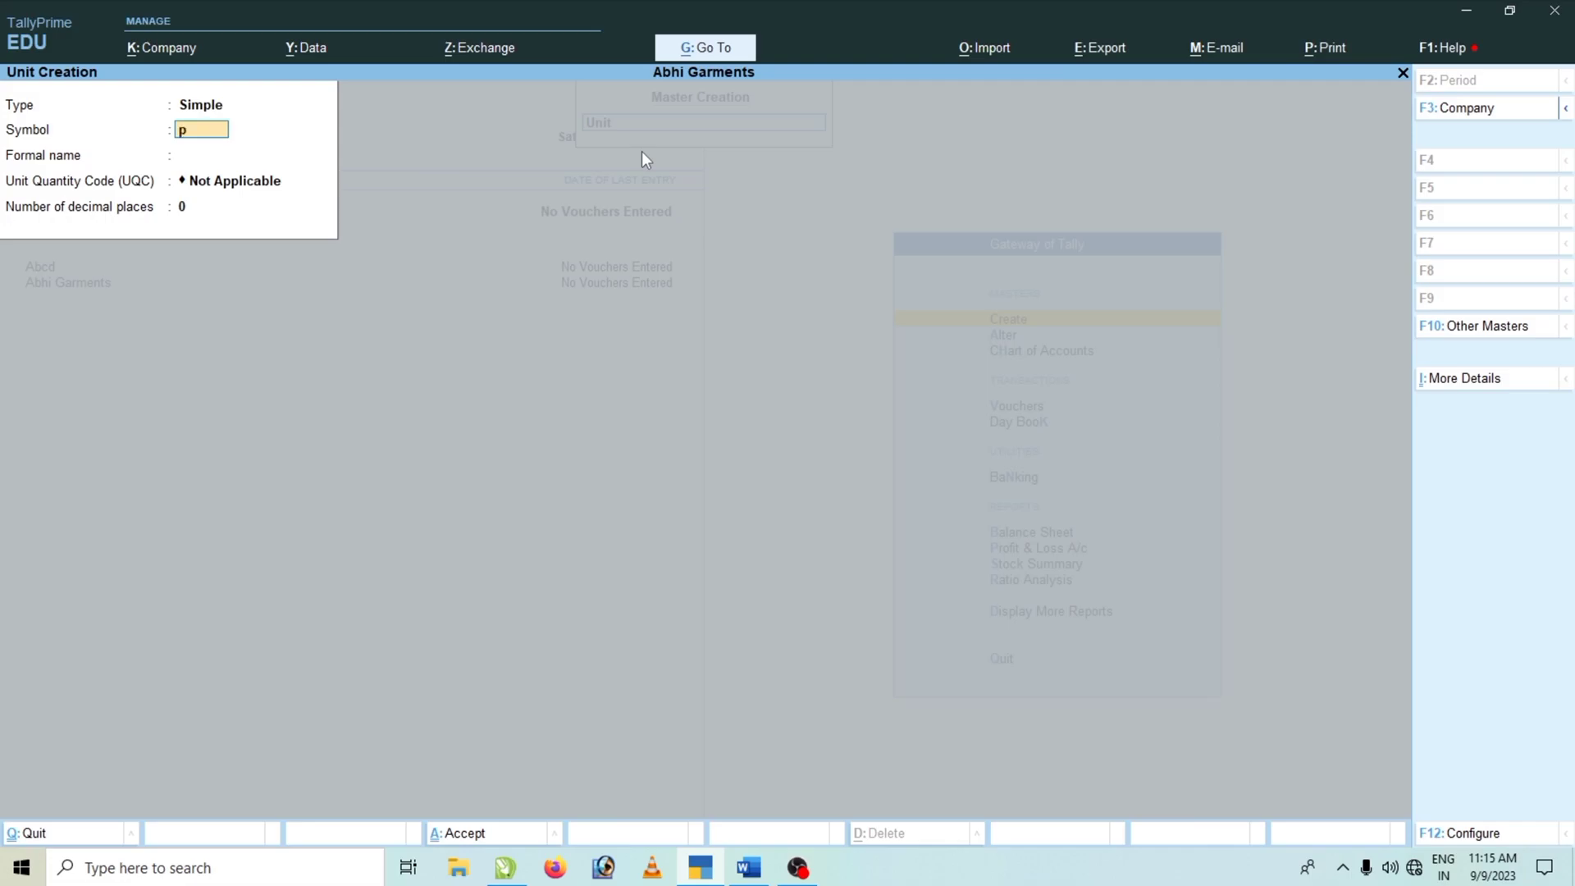
pyautogui.press('Return')
pyautogui.press('Return')
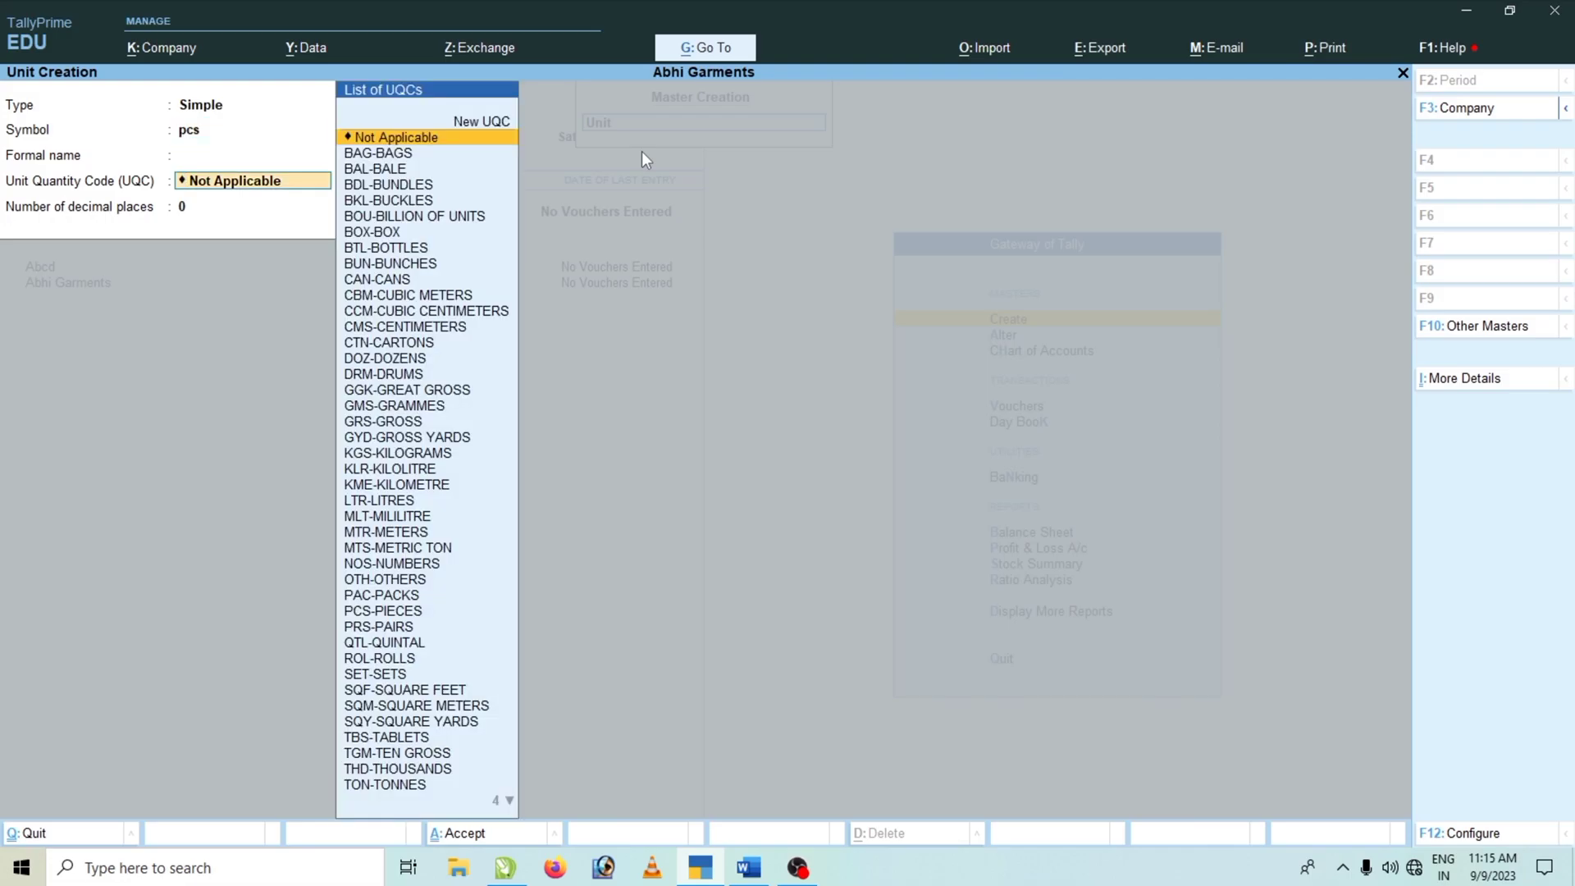
# Step: Set the unit quantity code to PCS-PIECES and save the unit
pyautogui.write('pc')
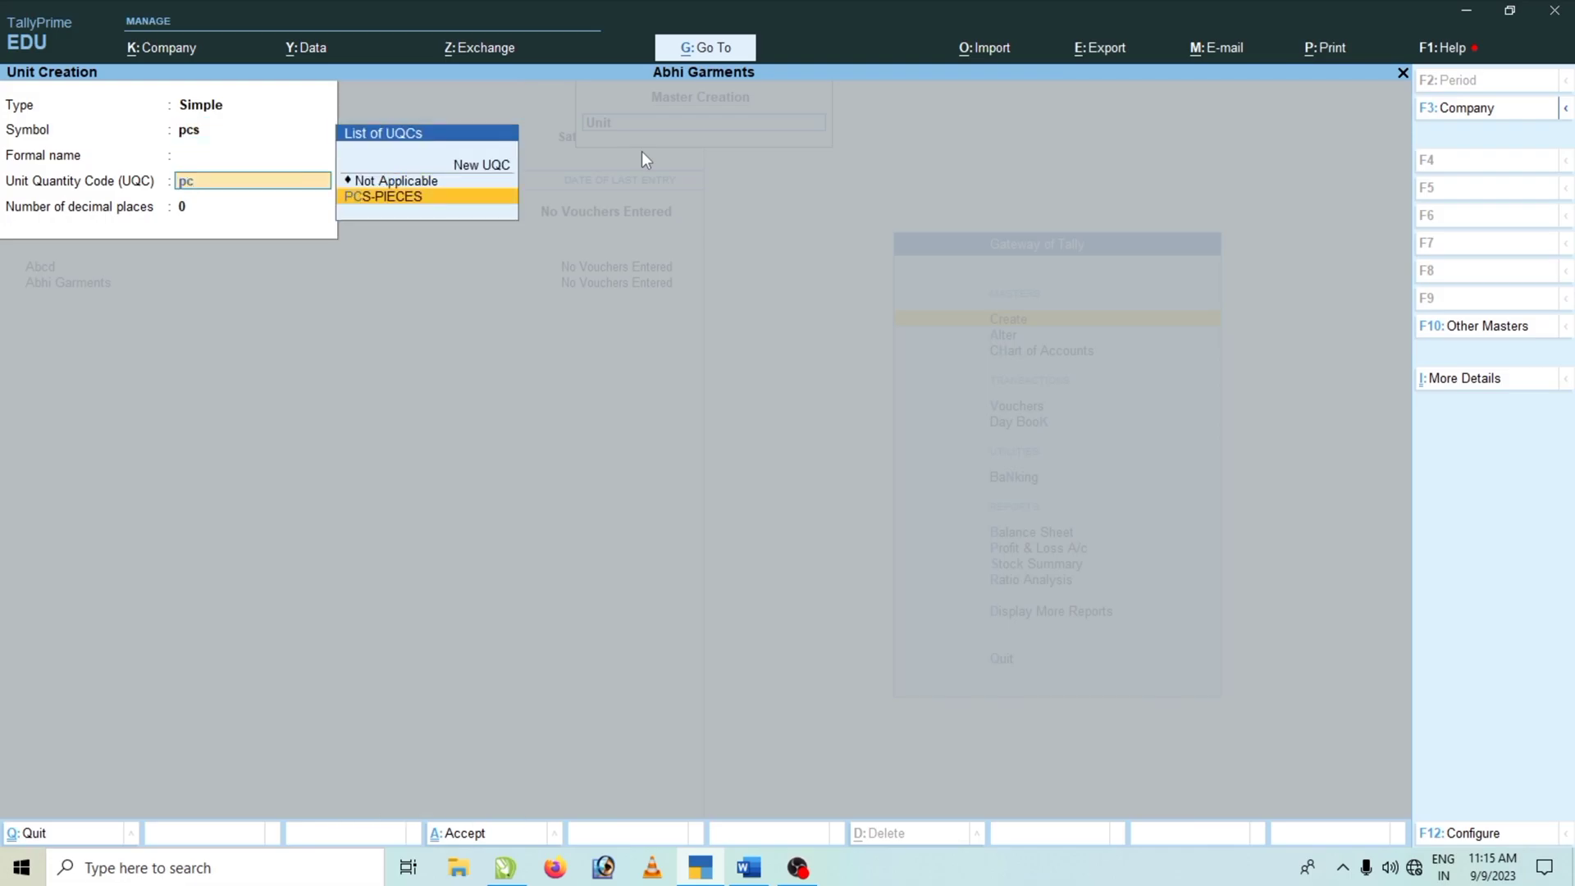
pyautogui.click(397, 201)
pyautogui.press('Return')
pyautogui.press('Return')
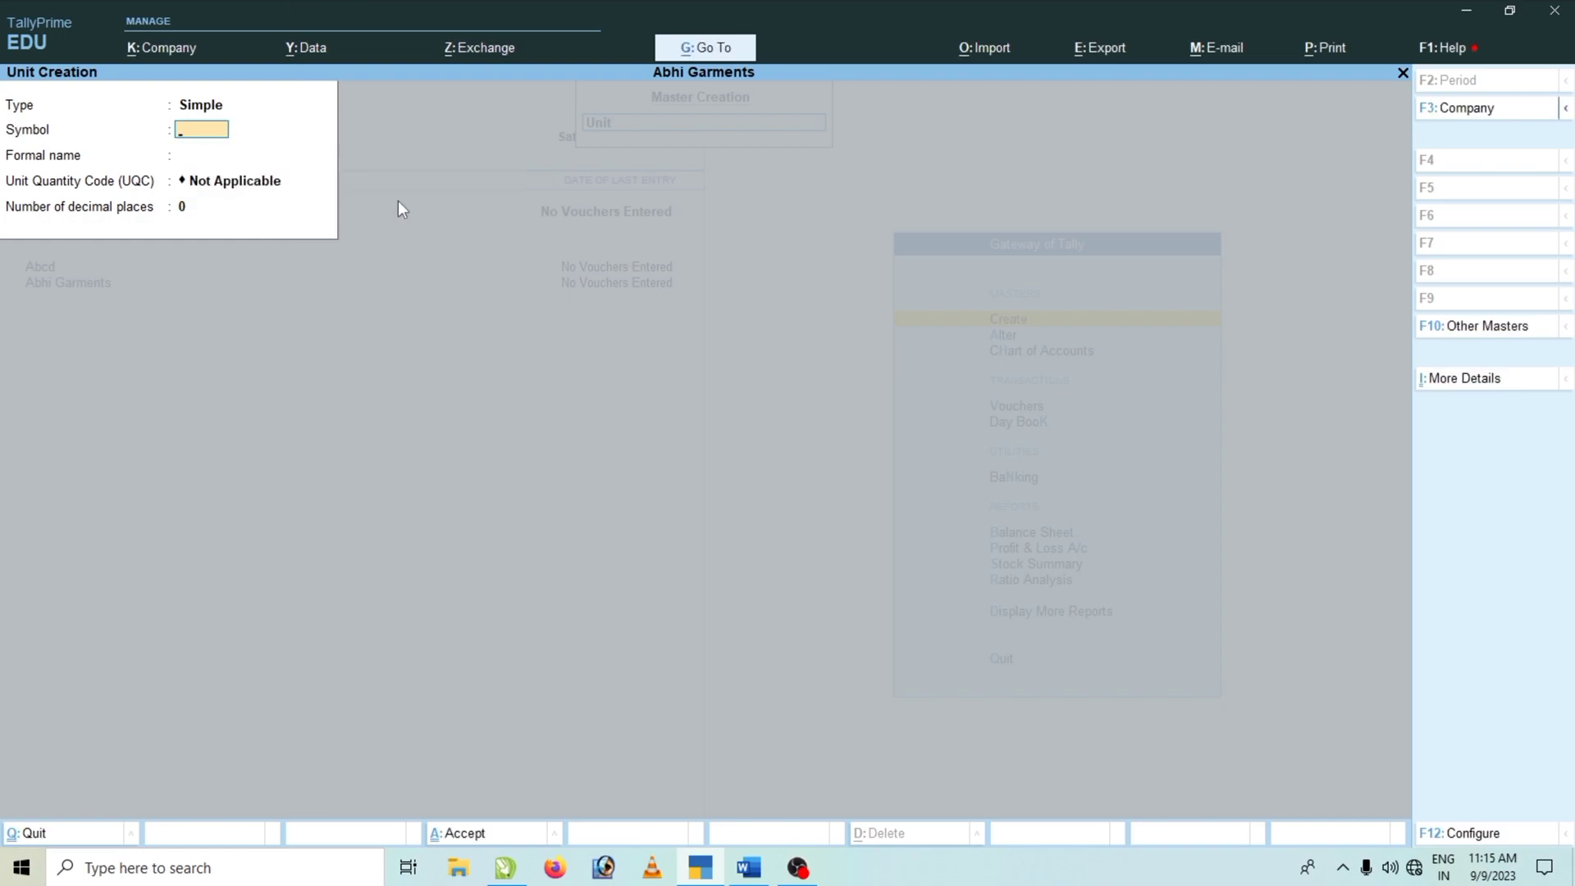
pyautogui.press('Escape')
# Step: Leave unit creation, start a new stock group, and check the group names in the Word table
pyautogui.press('Return')
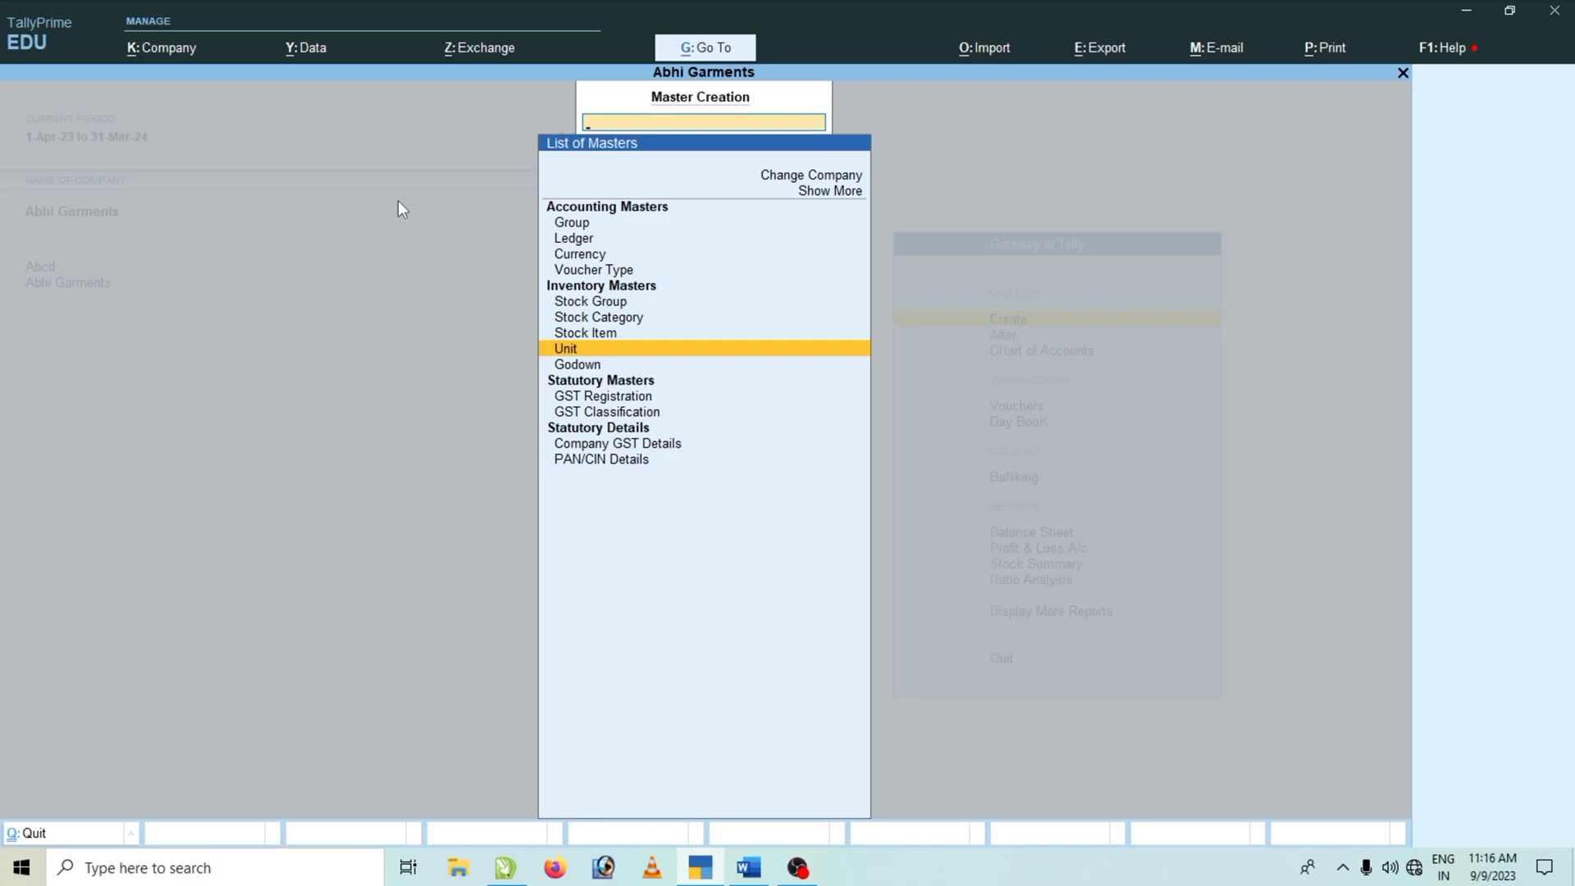
pyautogui.press('Up')
pyautogui.press('Up')
pyautogui.press('Up')
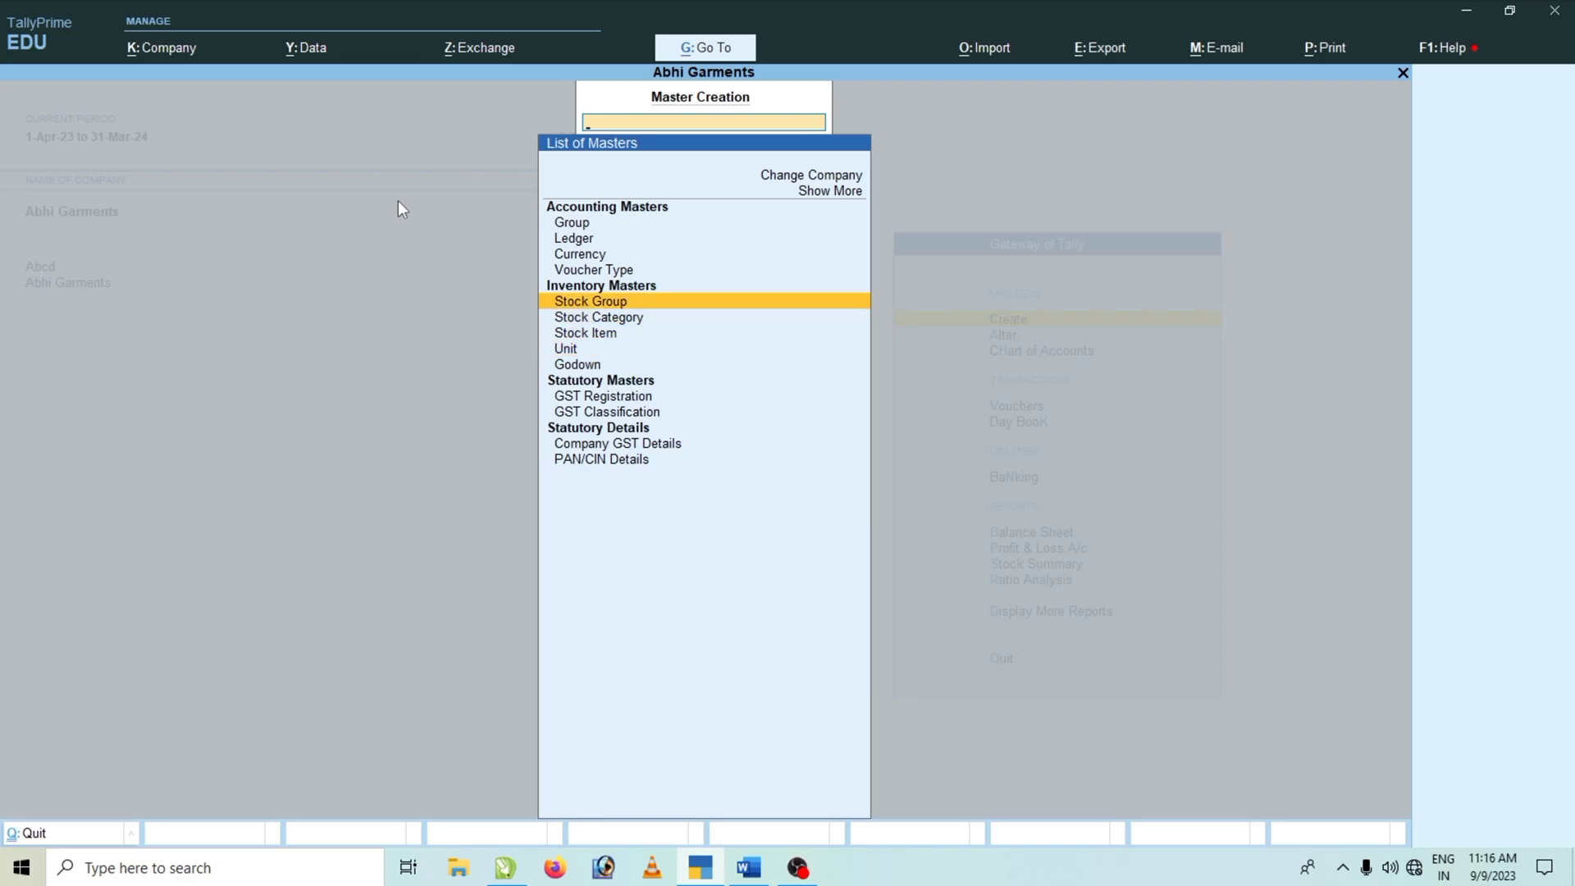
pyautogui.press('Return')
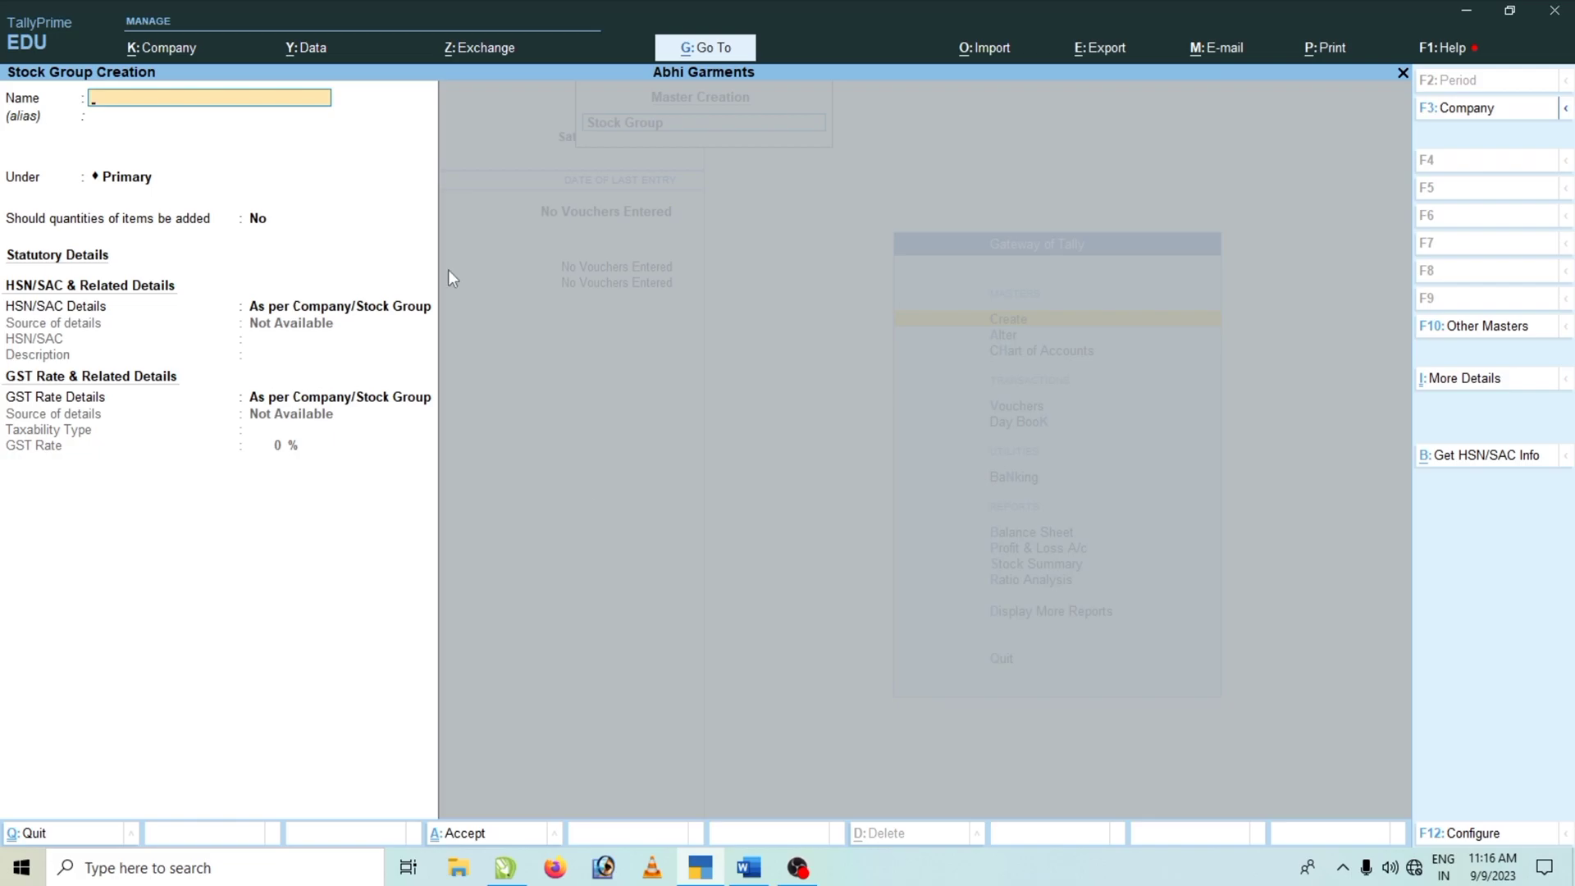
pyautogui.click(748, 868)
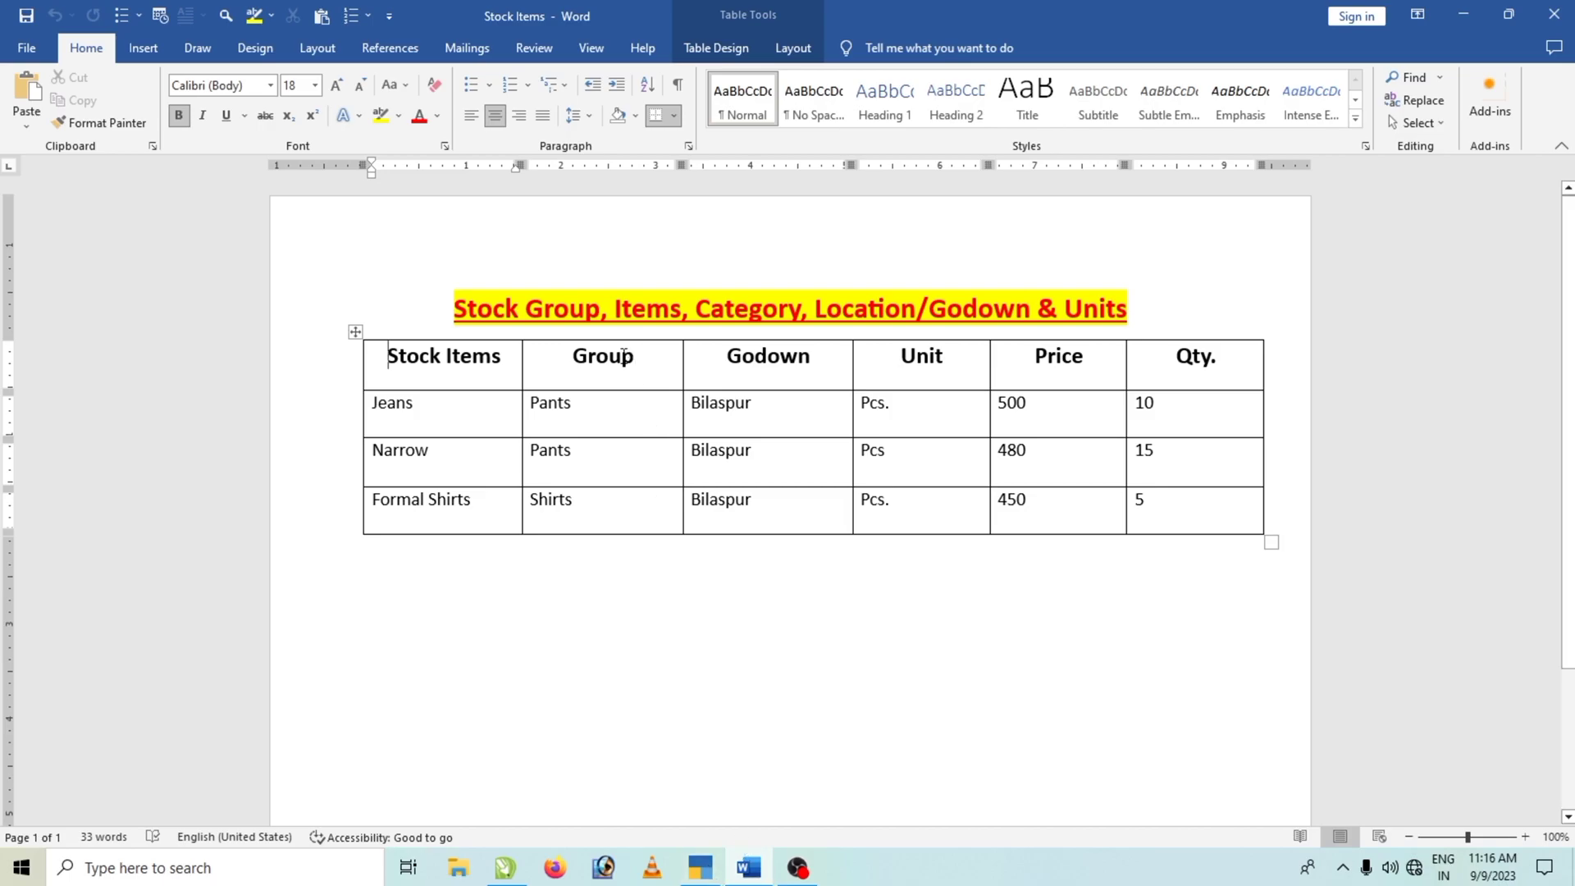
pyautogui.click(800, 865)
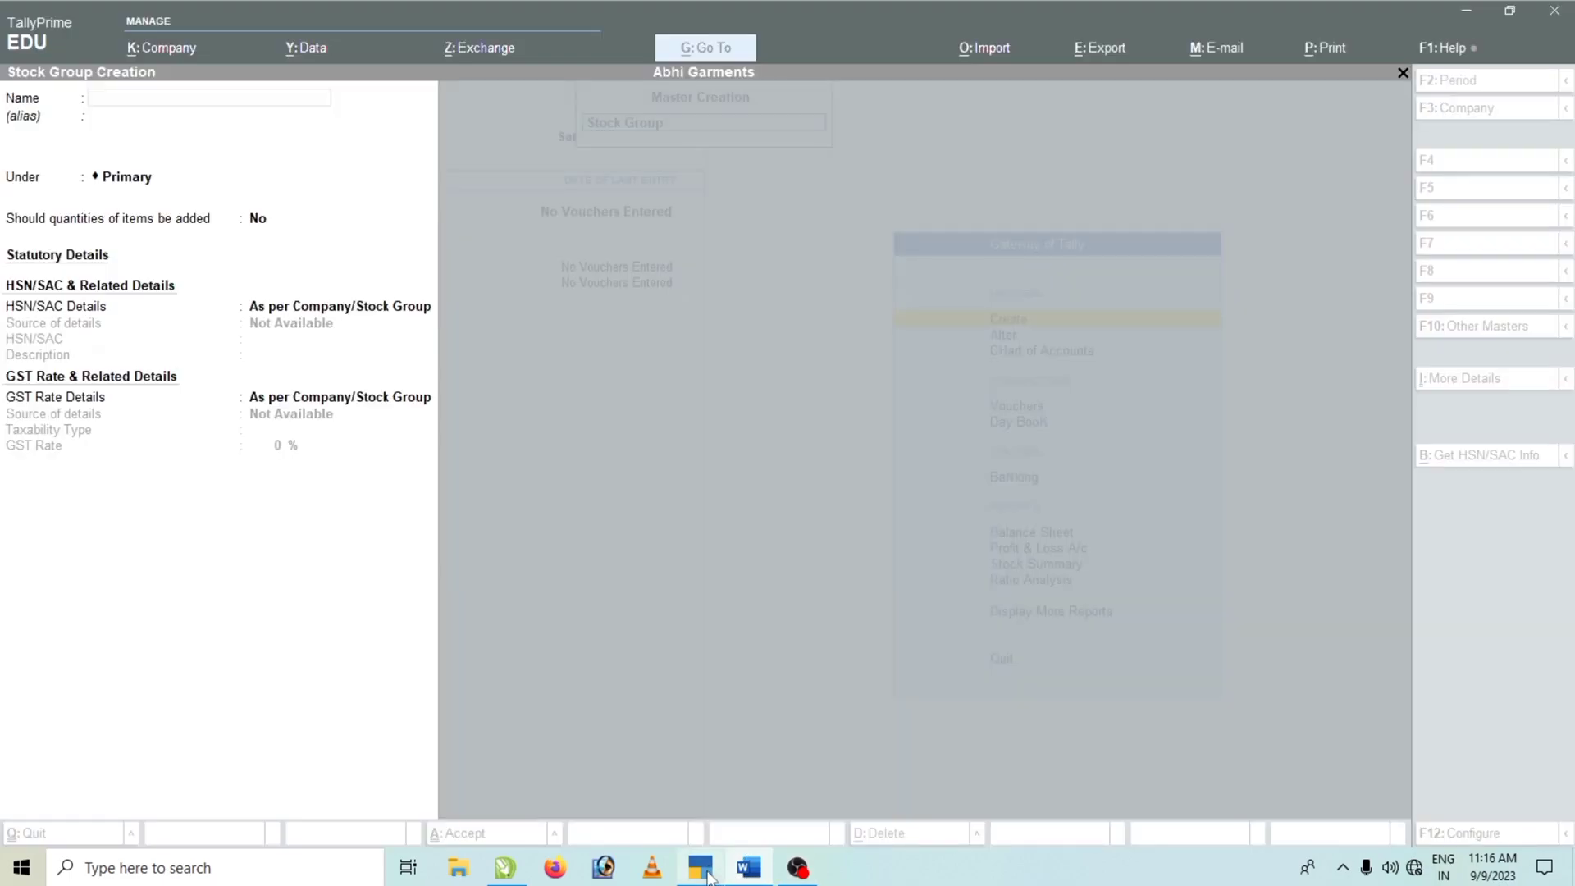
# Step: Create the stock group Pants under Primary, with quantities of items added, and save it
pyautogui.write('Pants')
pyautogui.press('Return')
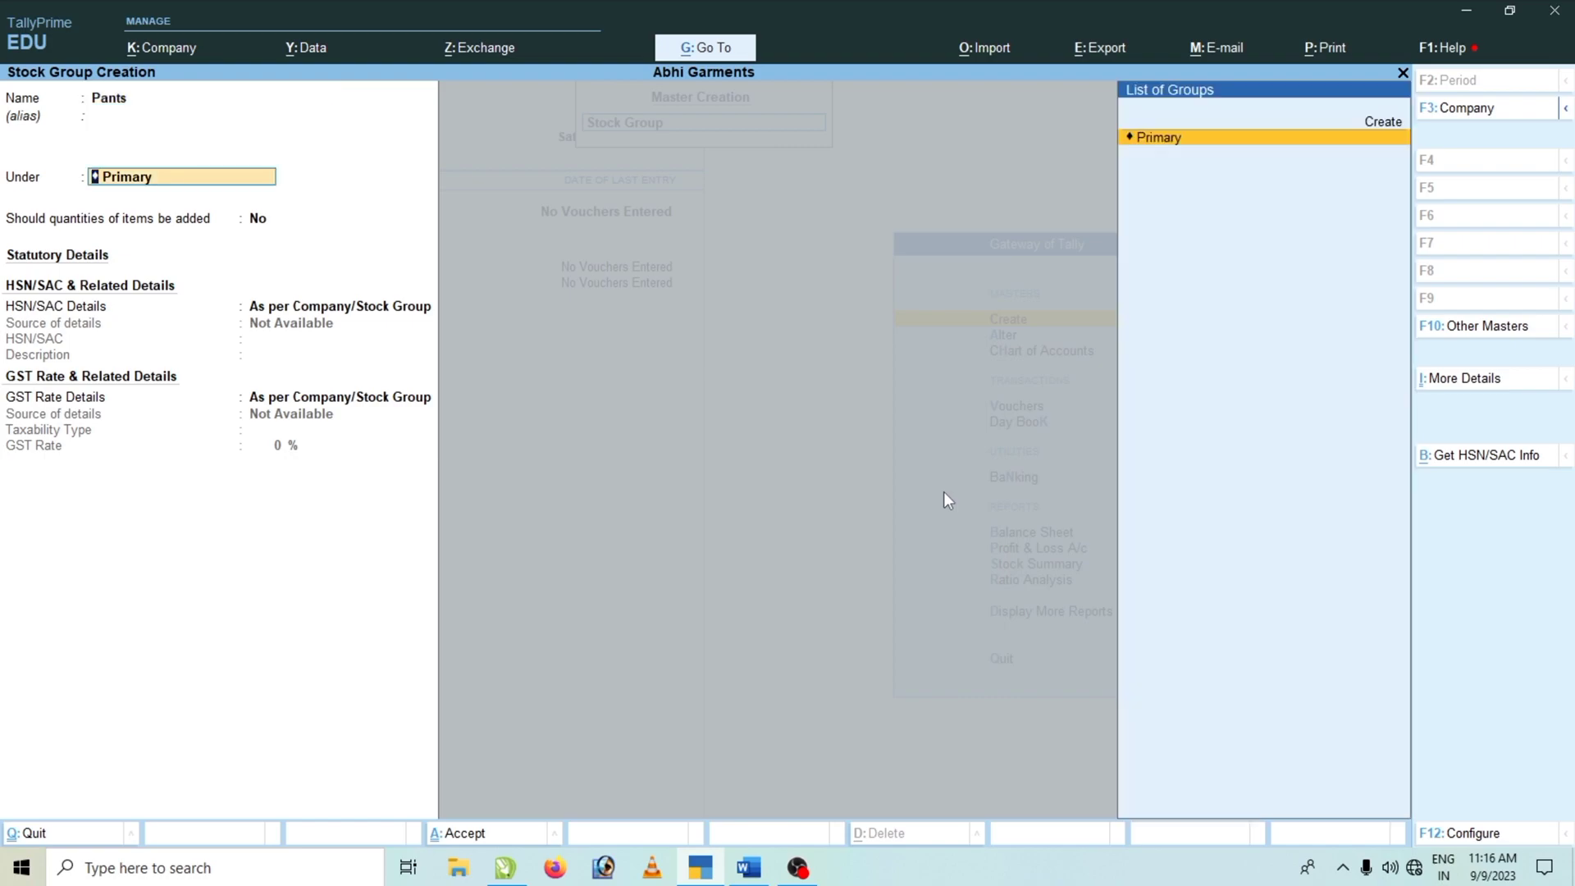
pyautogui.press('Return')
pyautogui.press('y')
pyautogui.press('Return')
pyautogui.press('Return')
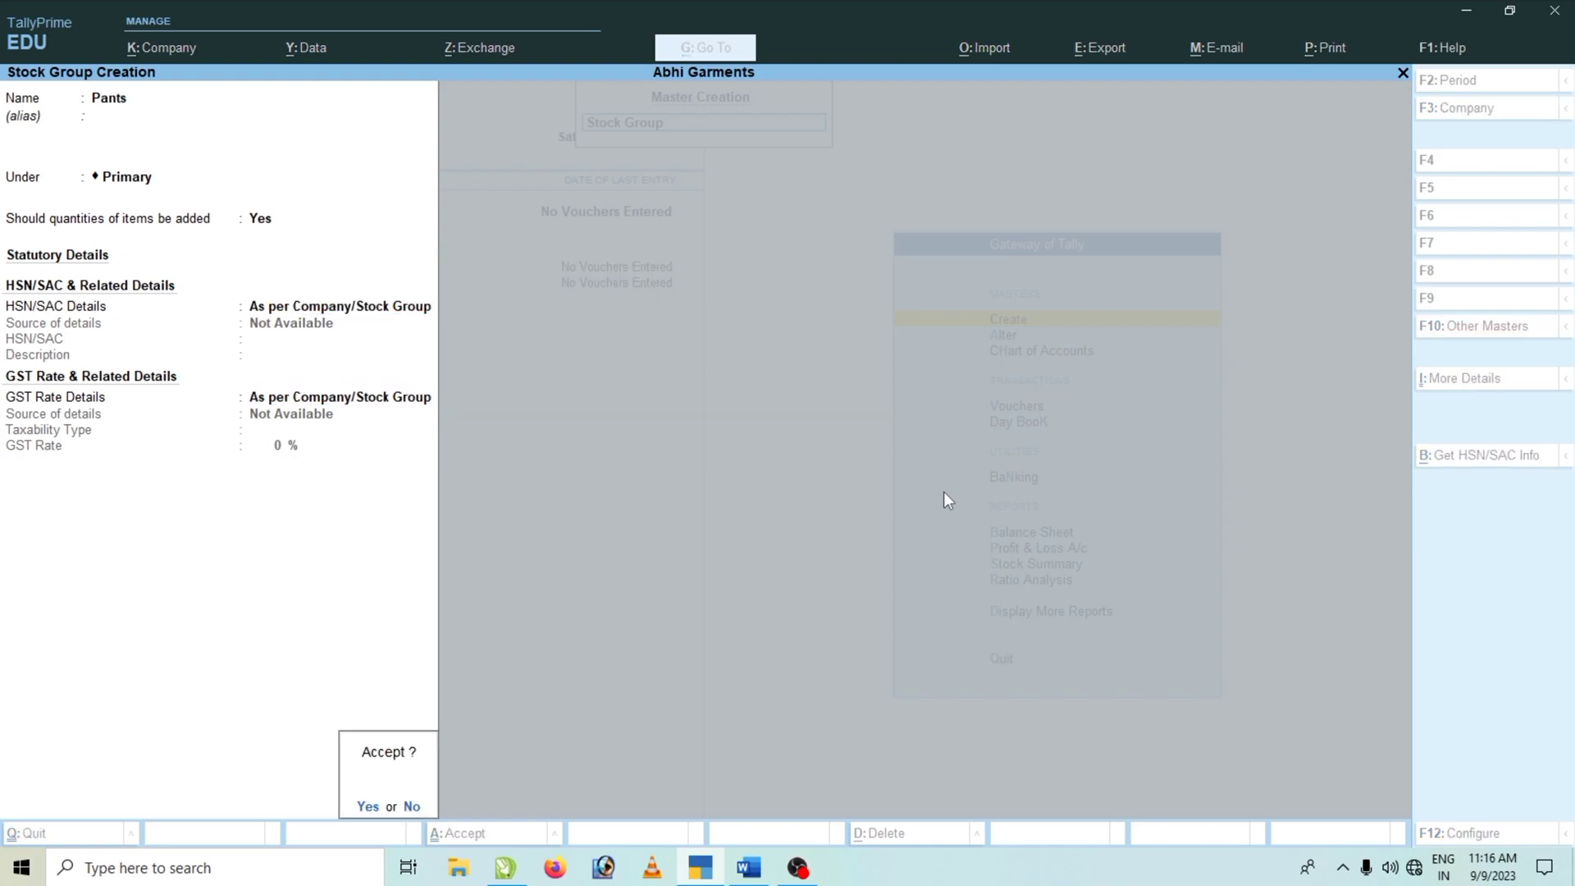
pyautogui.press('Return')
# Step: Create the stock group Shirts under Primary, leaving the adding of item quantities at No, and save it
pyautogui.write('Shirts')
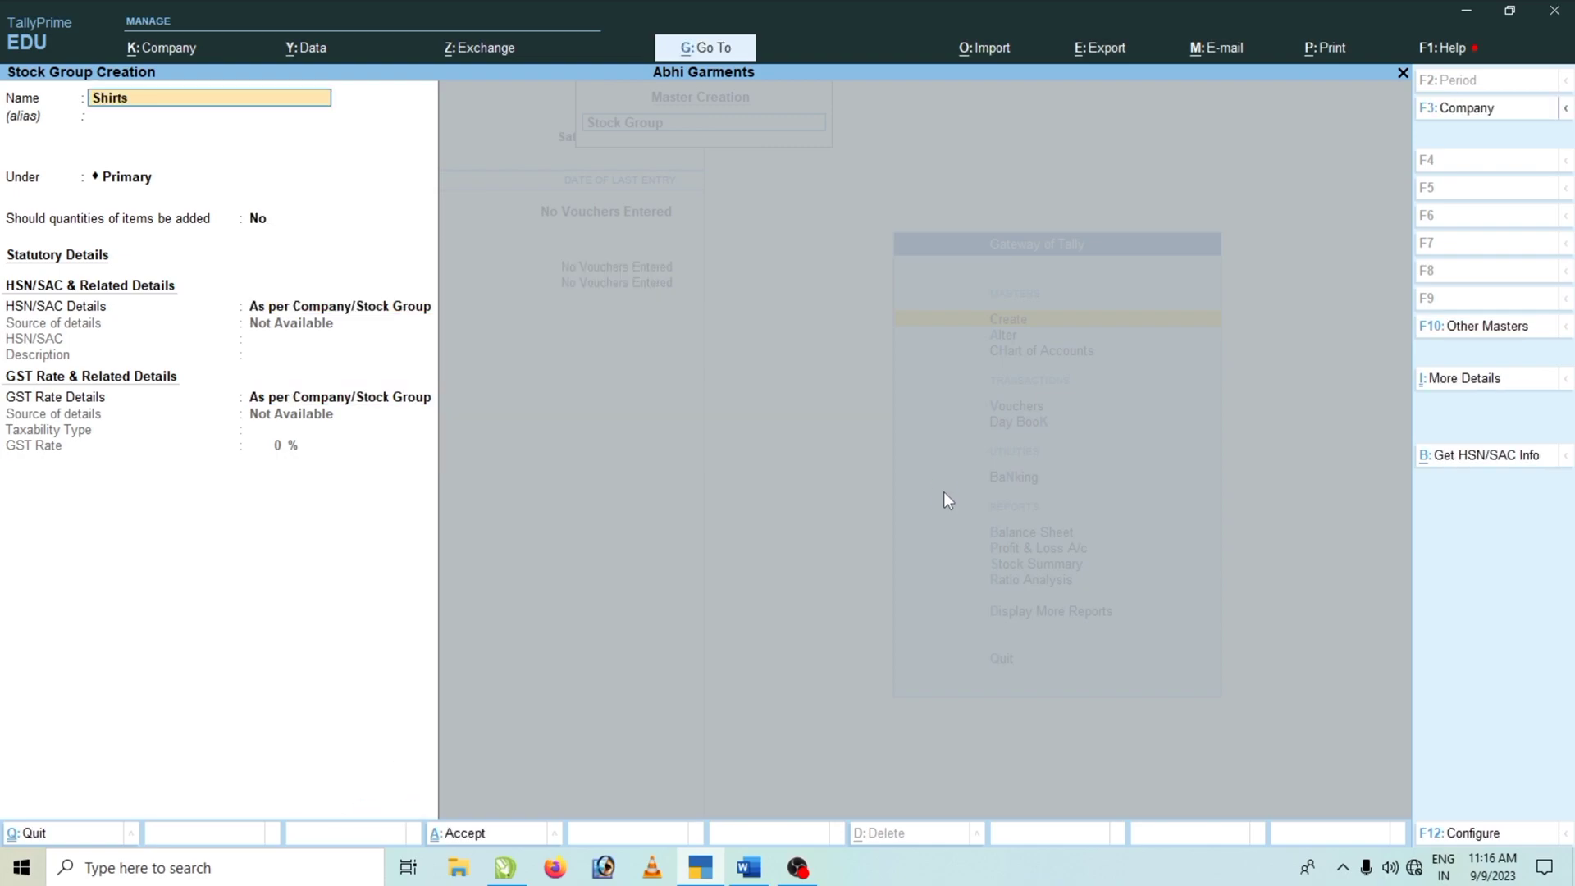
pyautogui.press('Return')
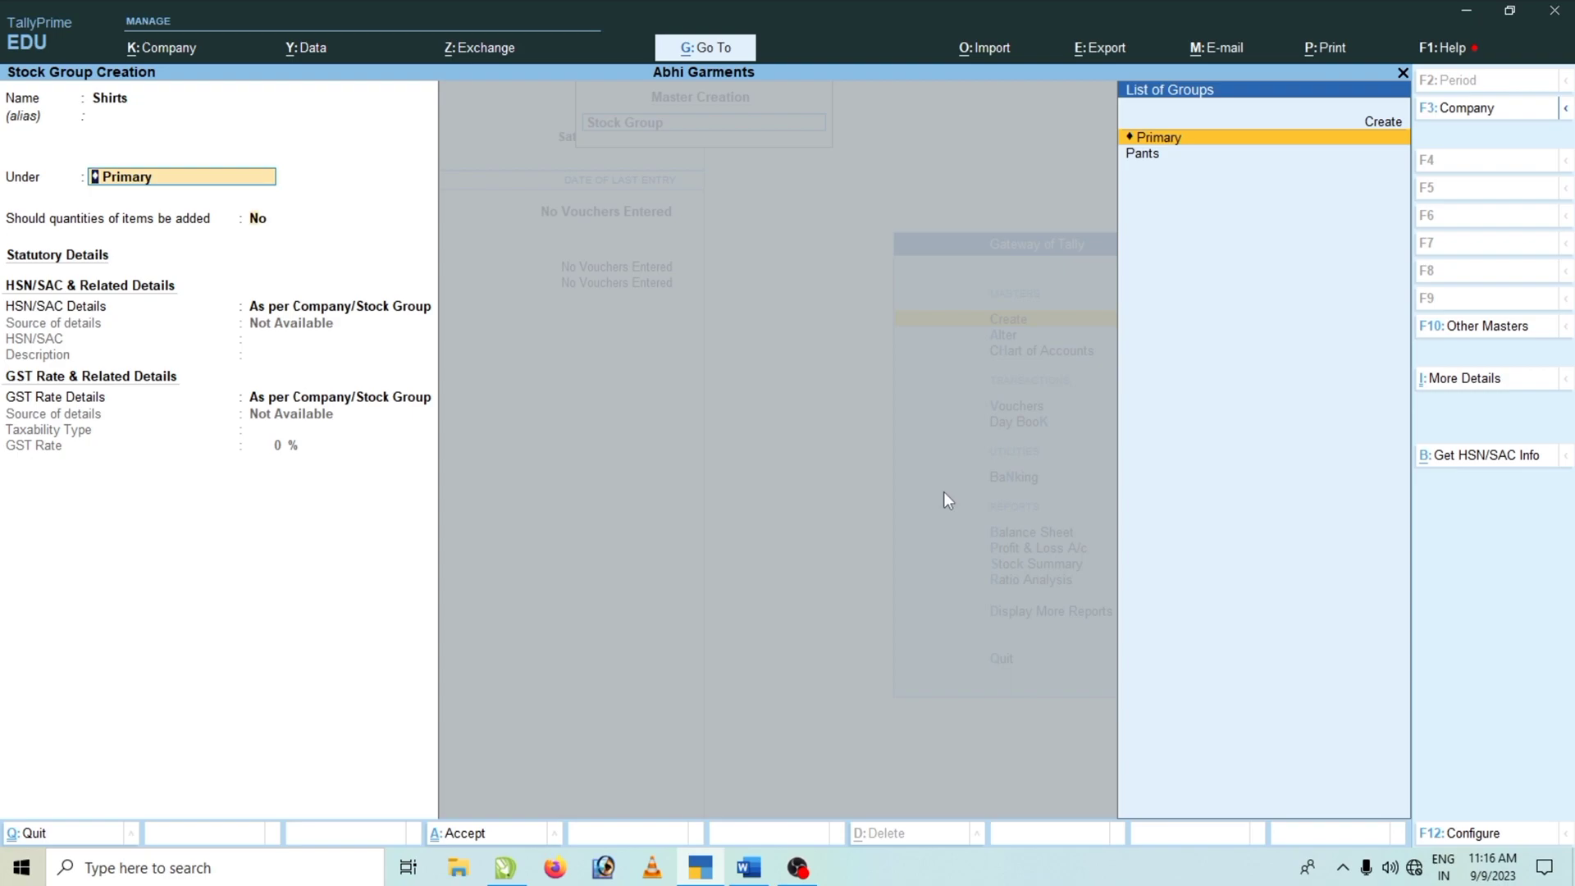
pyautogui.press('Return')
pyautogui.press('Return')
pyautogui.press('Return')
pyautogui.press('Return')
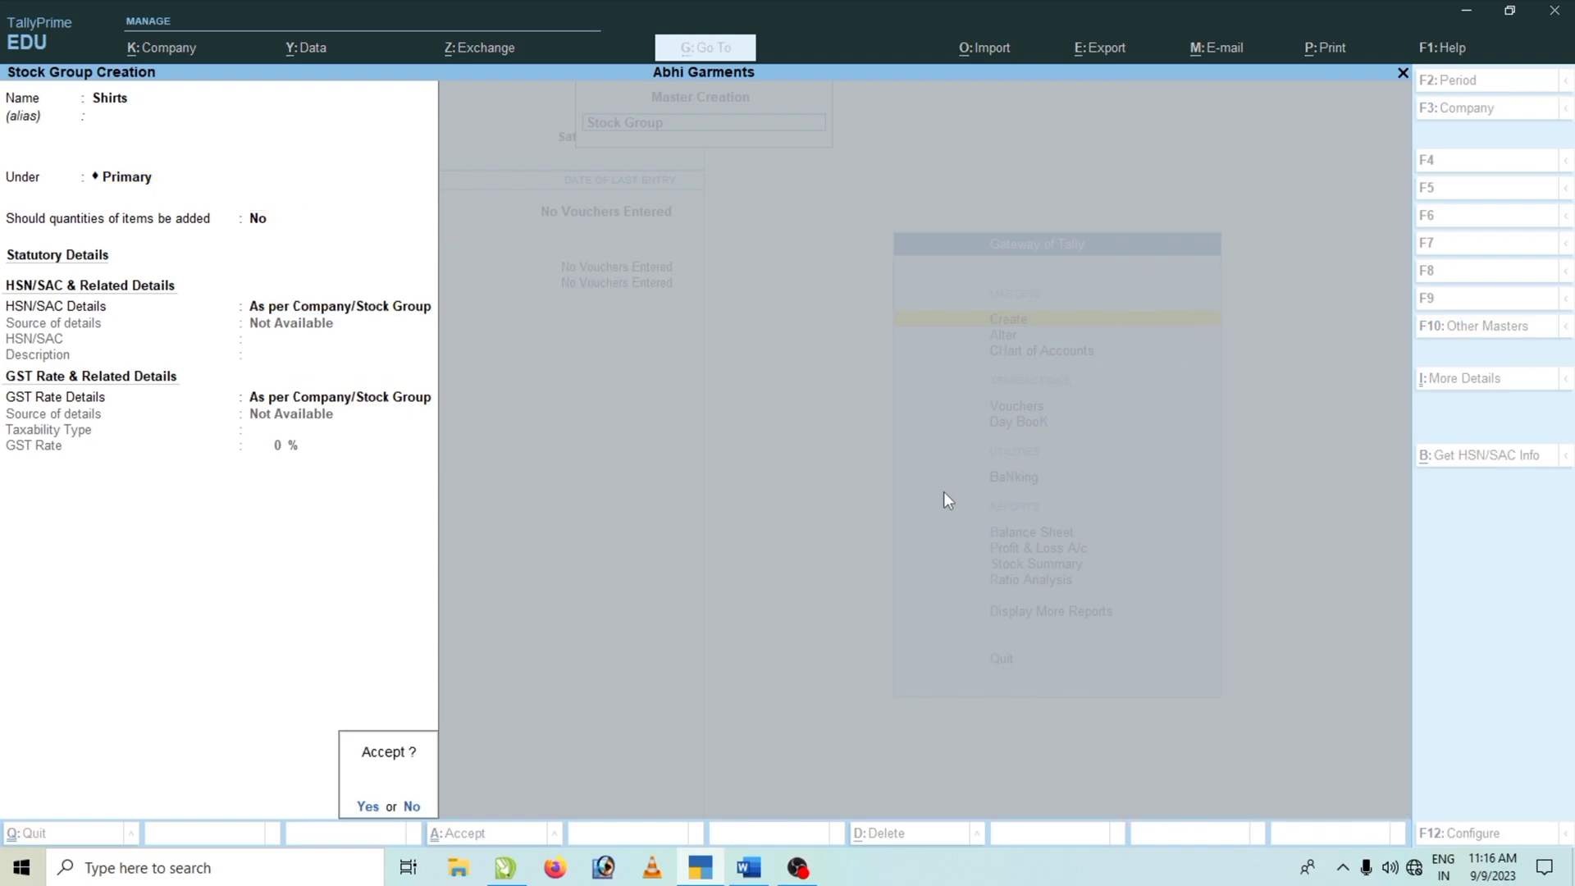
pyautogui.press('Return')
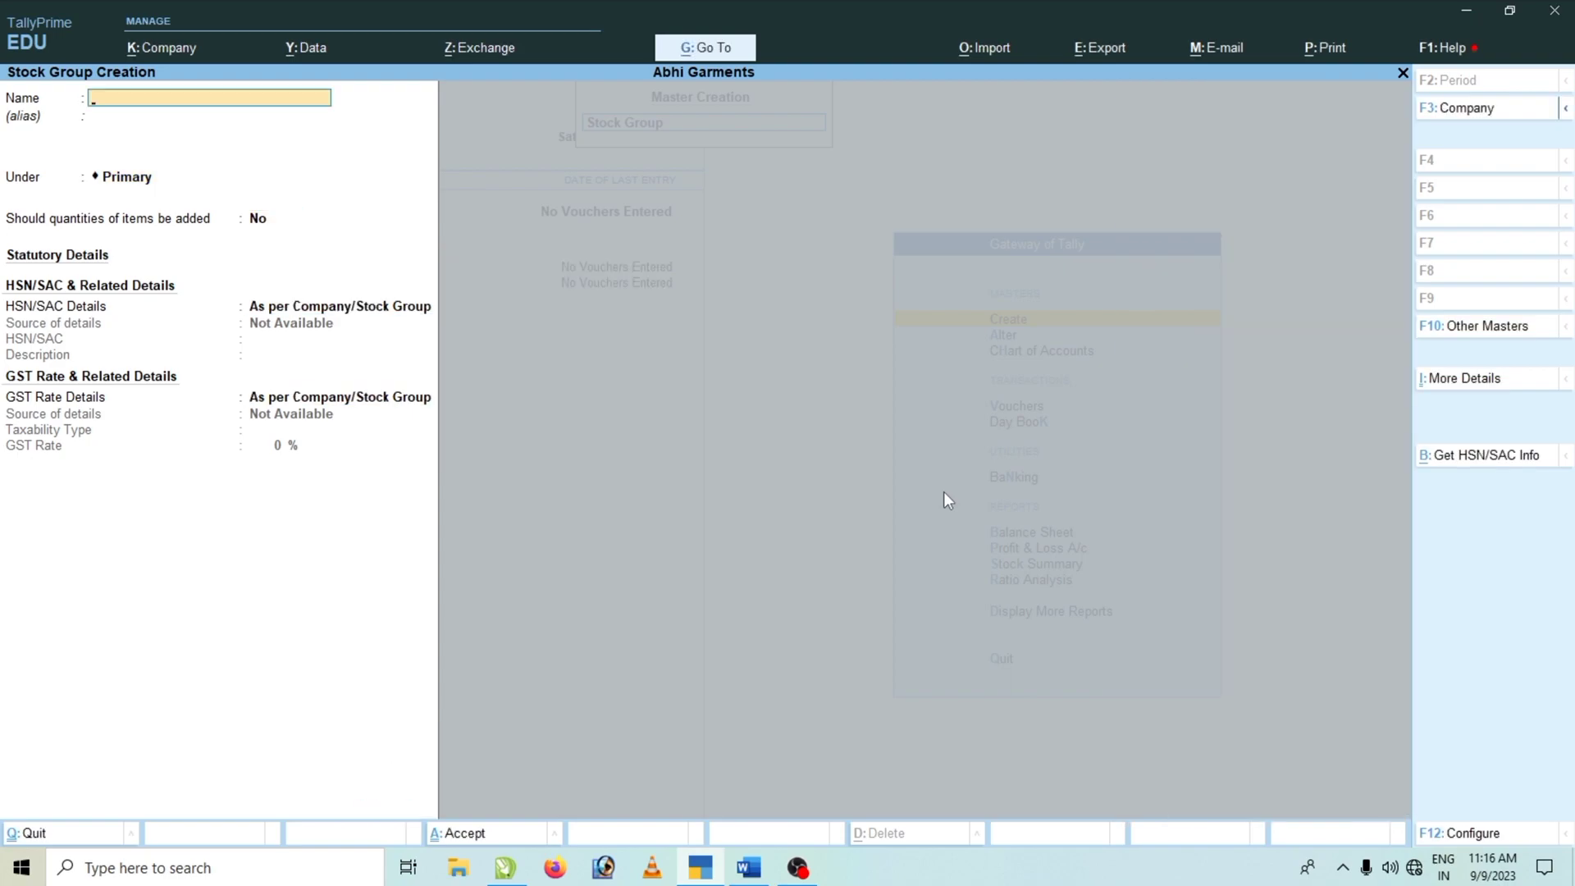
# Step: Leave stock group creation, start a new stock item, and name it Jeans
pyautogui.press('Escape')
pyautogui.press('Return')
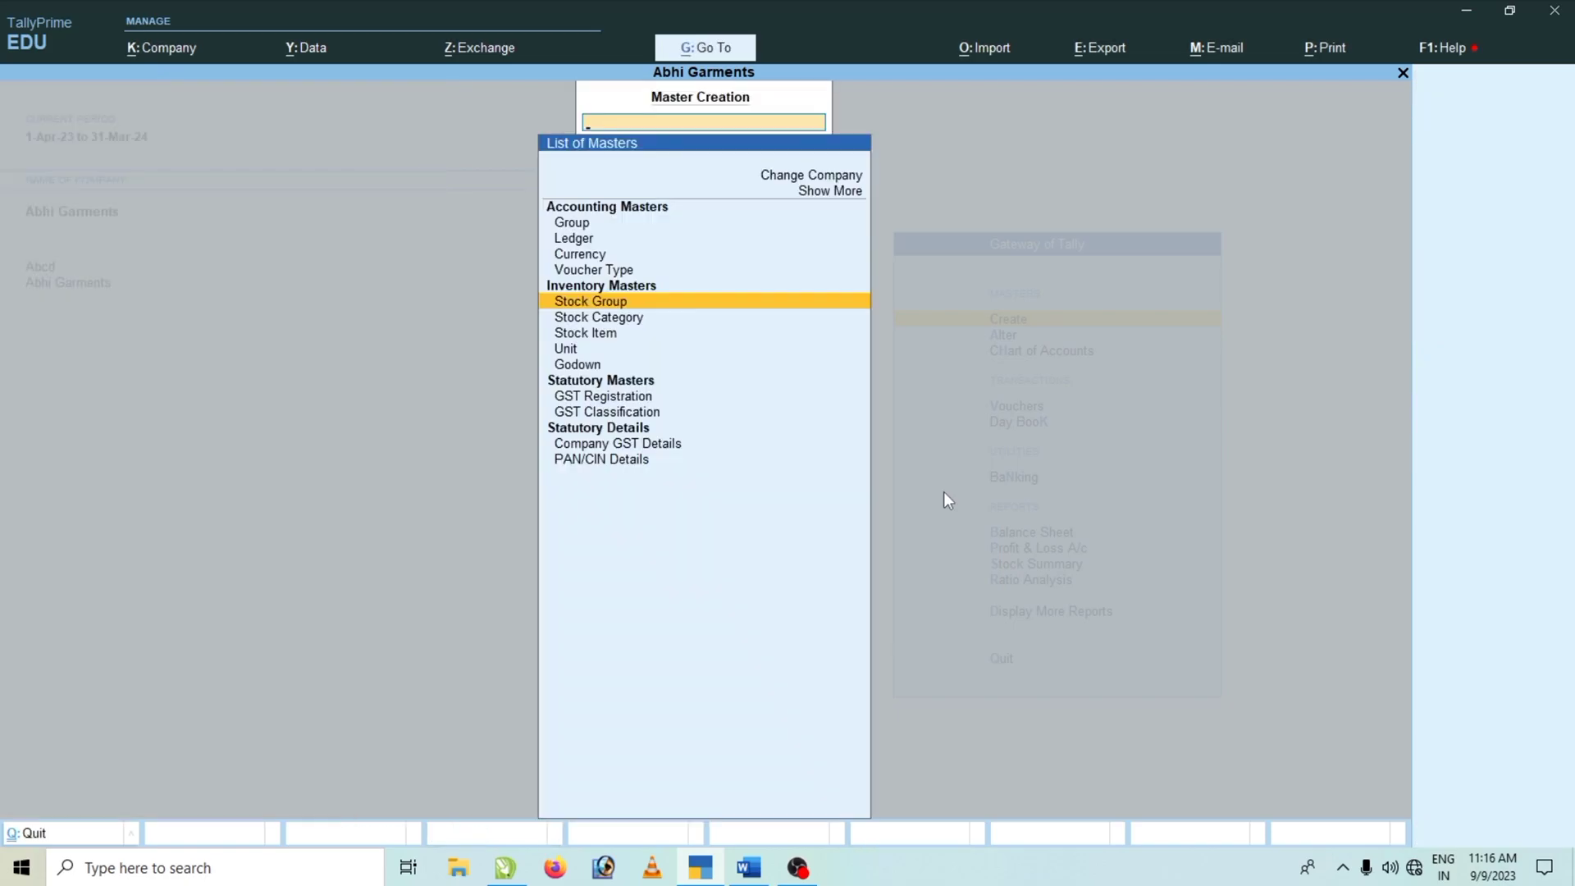
pyautogui.press('Down')
pyautogui.press('Down')
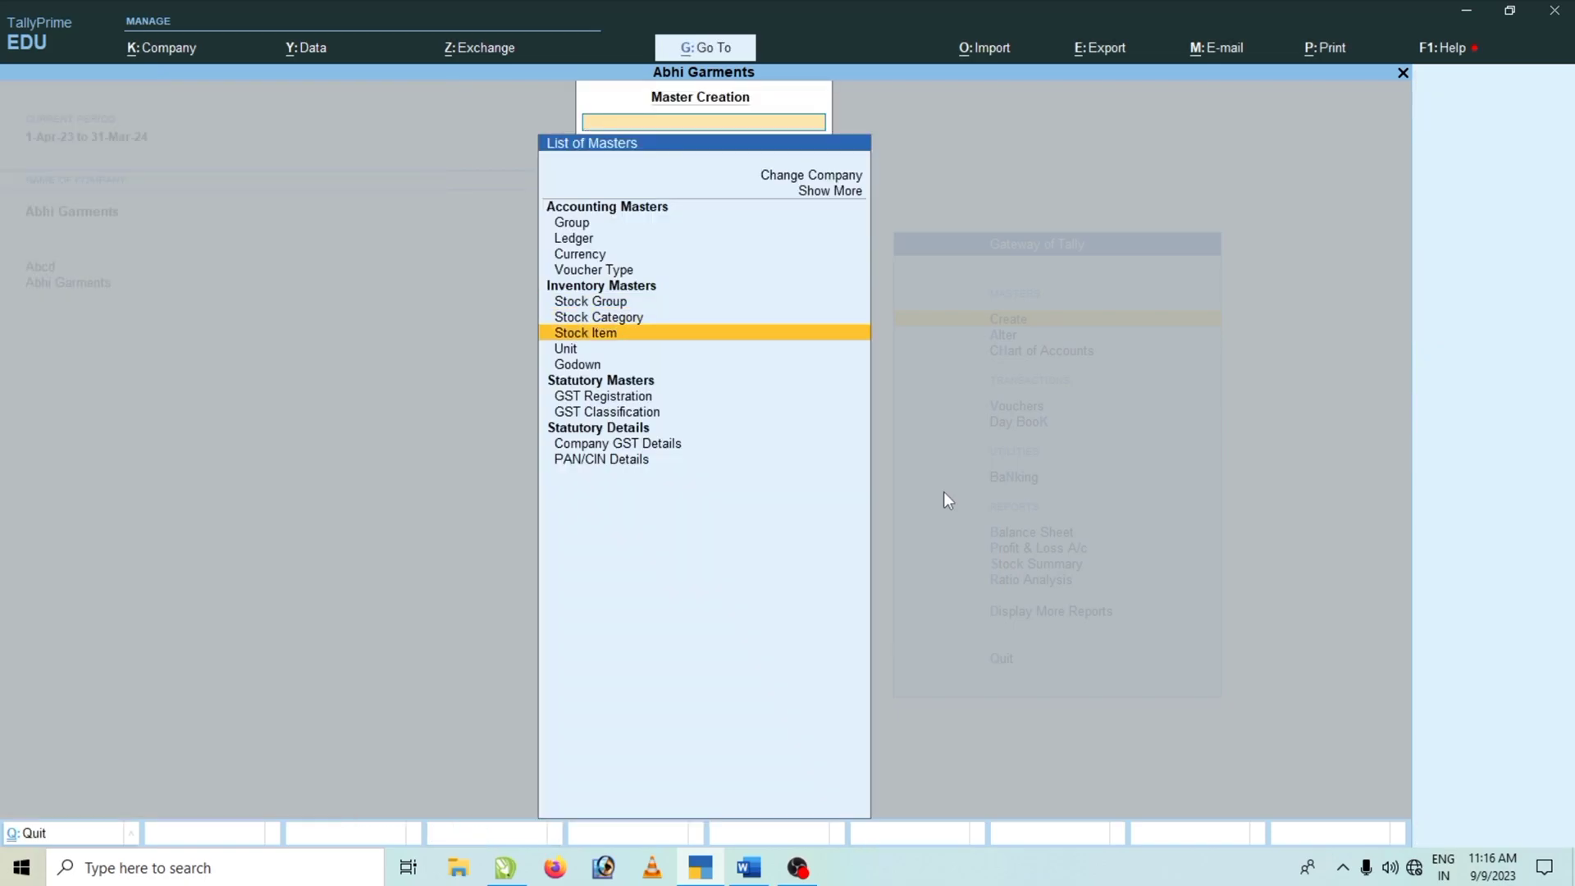
pyautogui.press('Return')
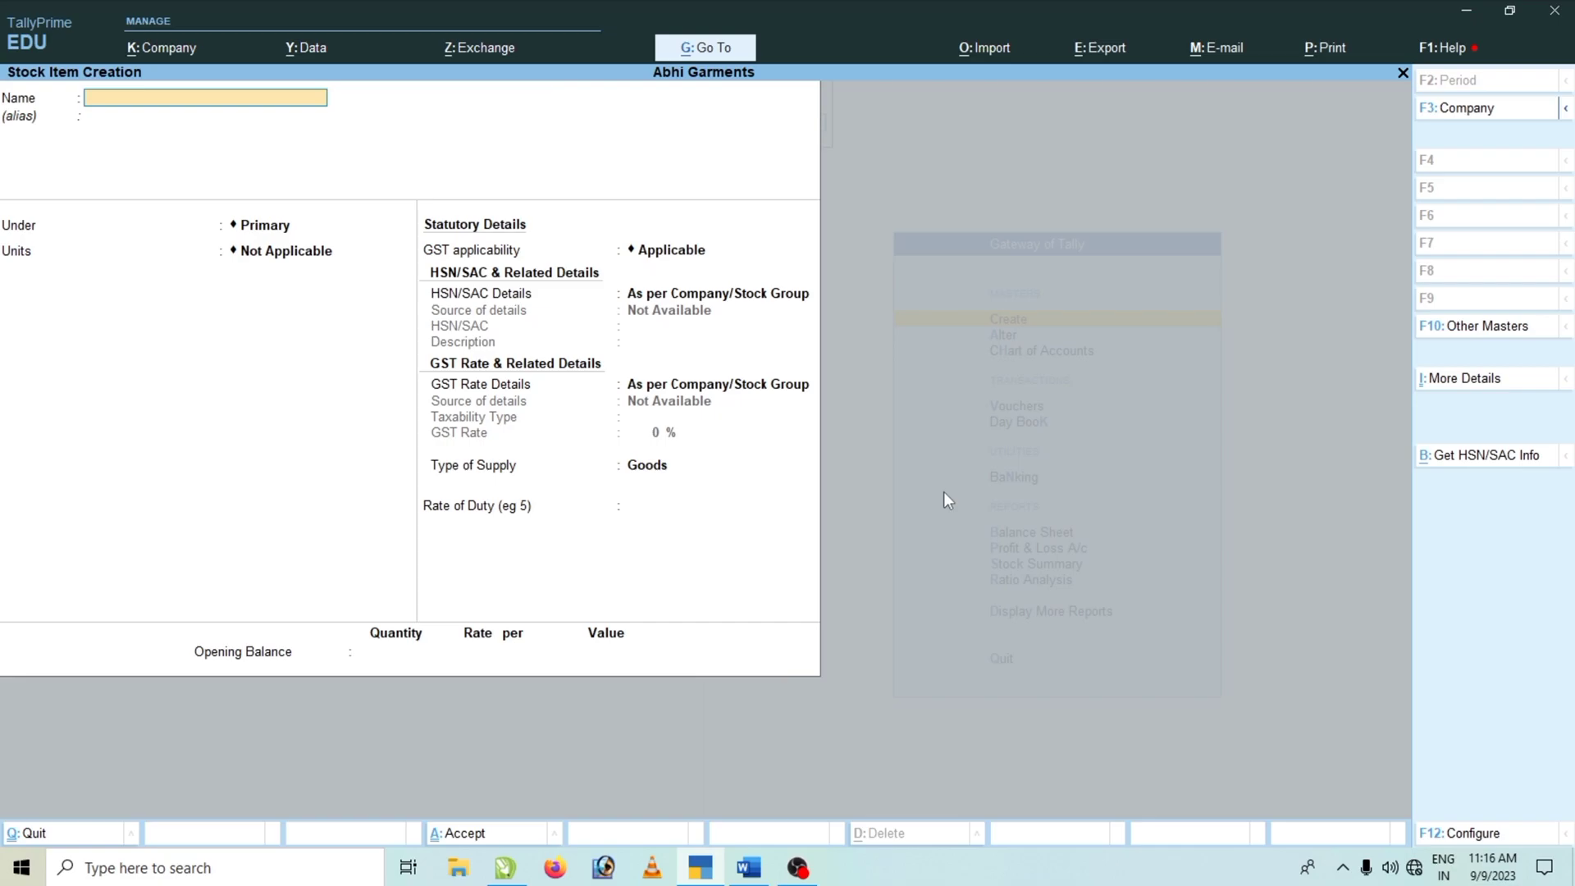
pyautogui.write('Jeans')
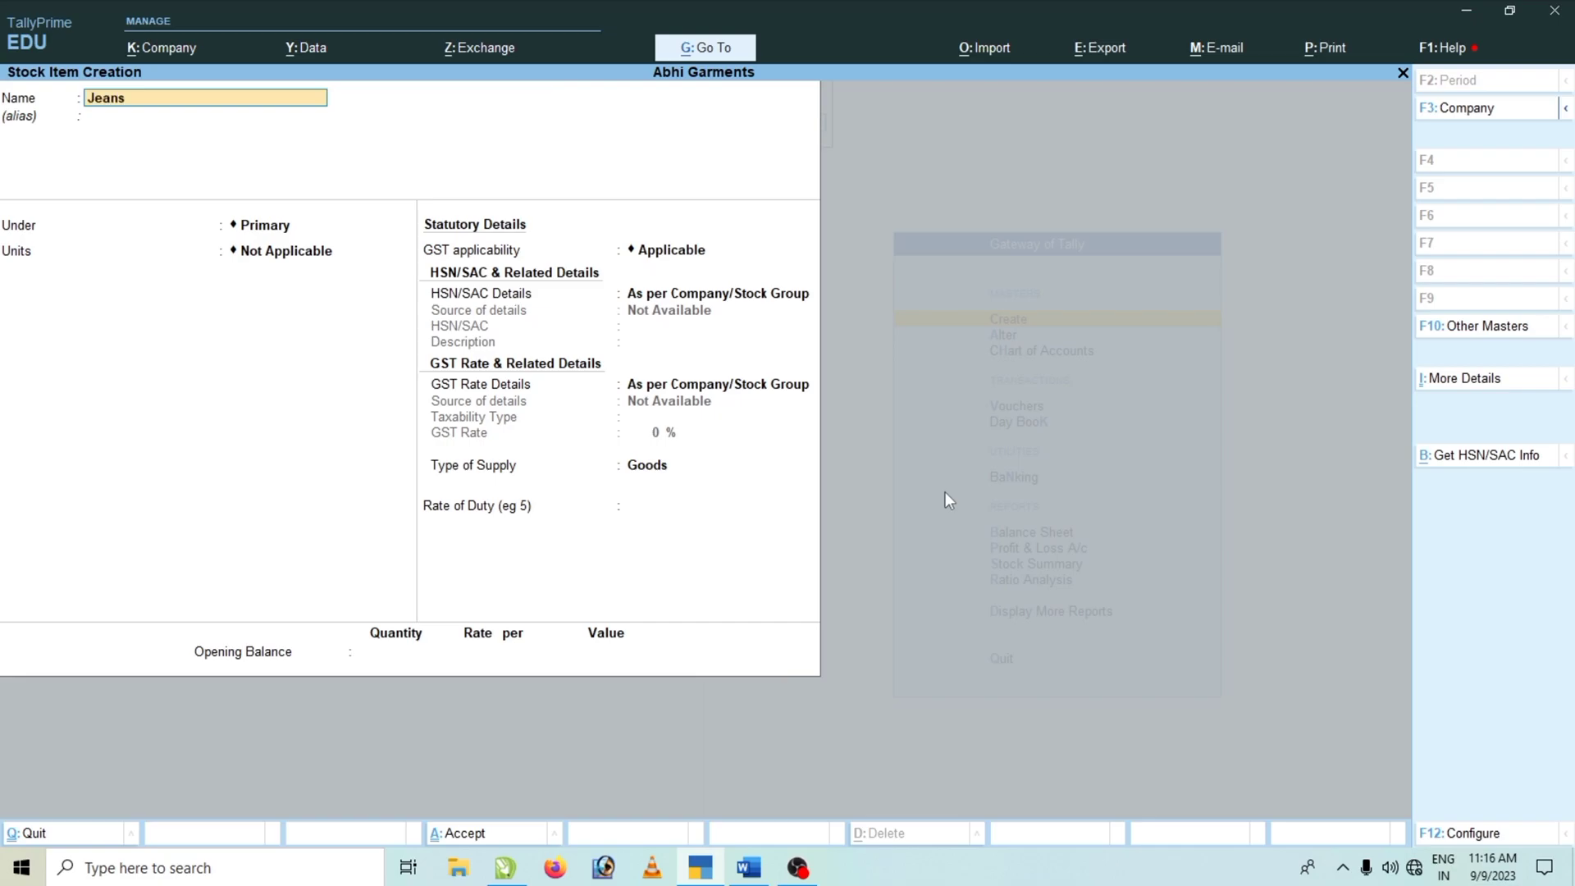
# Step: Place the Jeans item under the Pants group, following the Word table, and set its unit to pcs
pyautogui.click(748, 867)
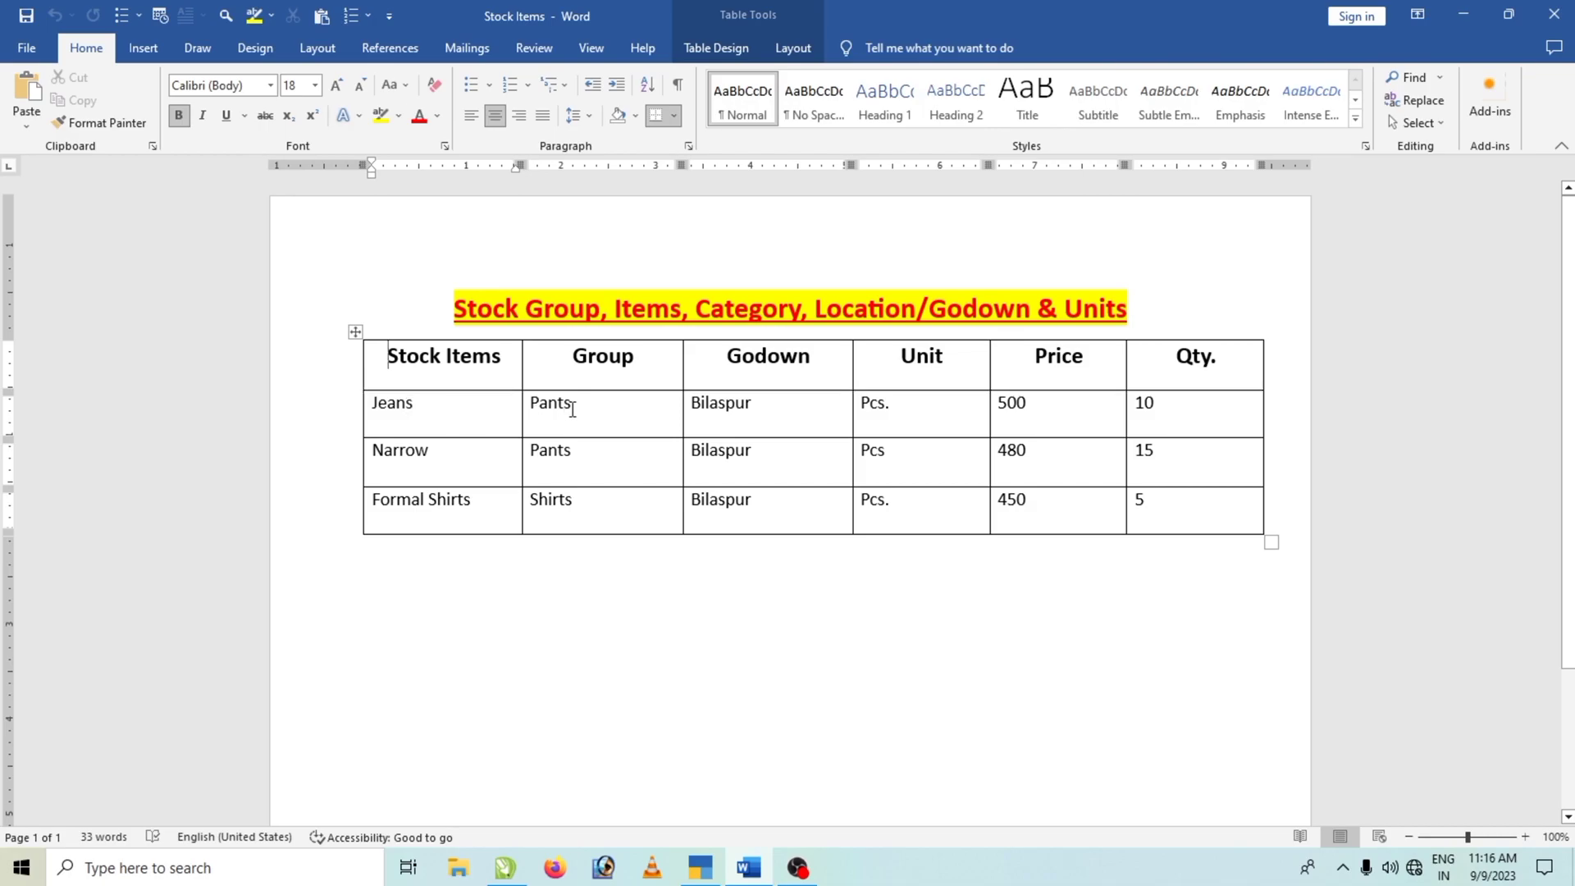
pyautogui.click(714, 871)
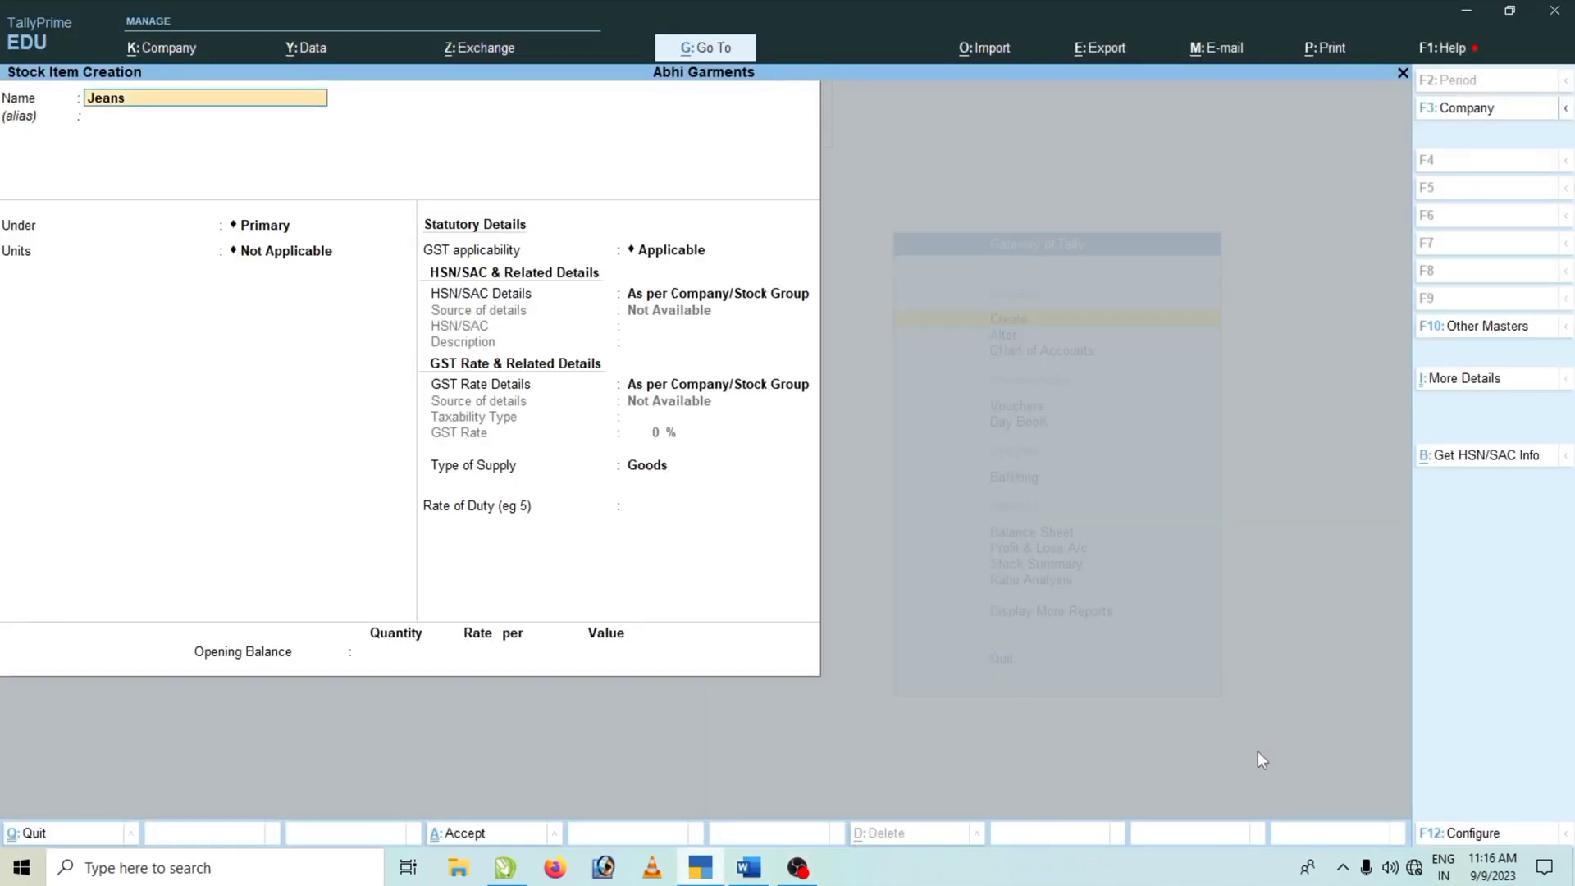
pyautogui.press('Return')
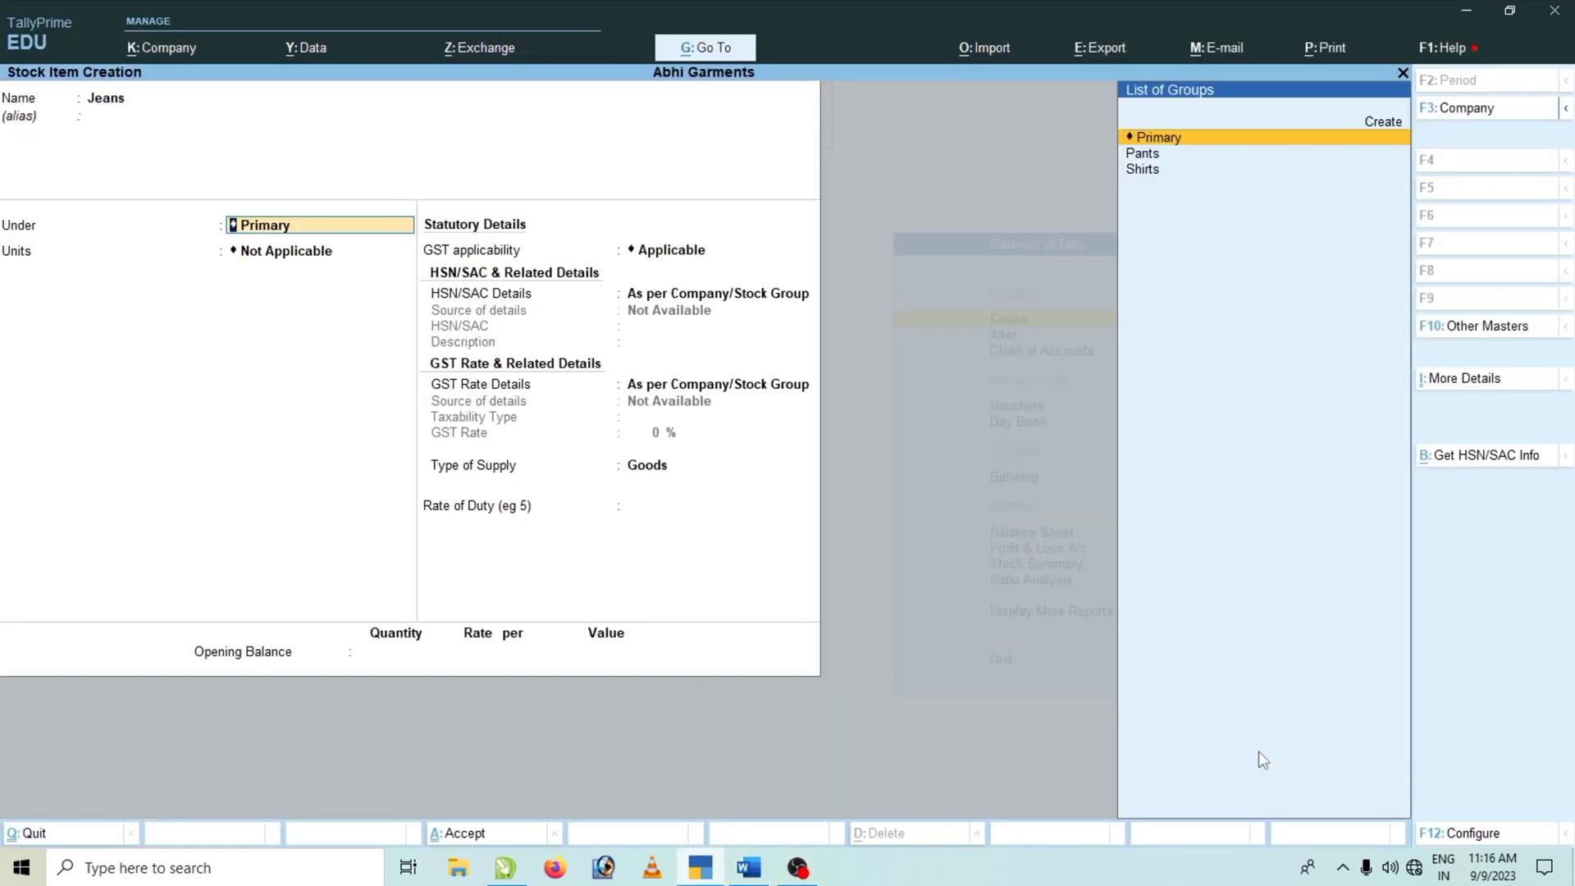
pyautogui.press('Down')
pyautogui.press('Return')
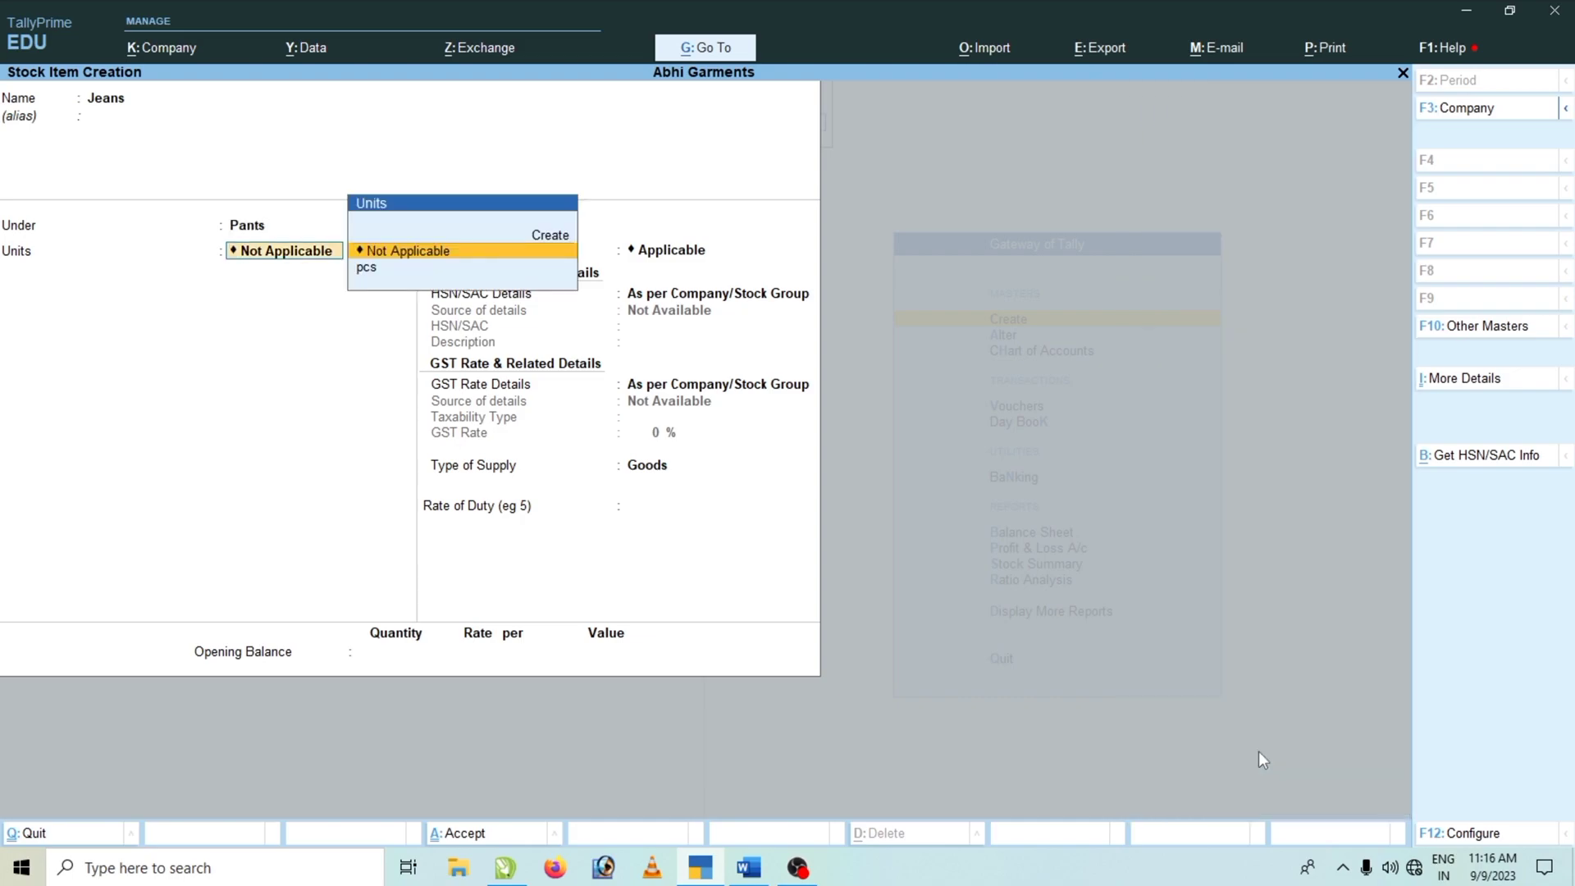
pyautogui.press('Down')
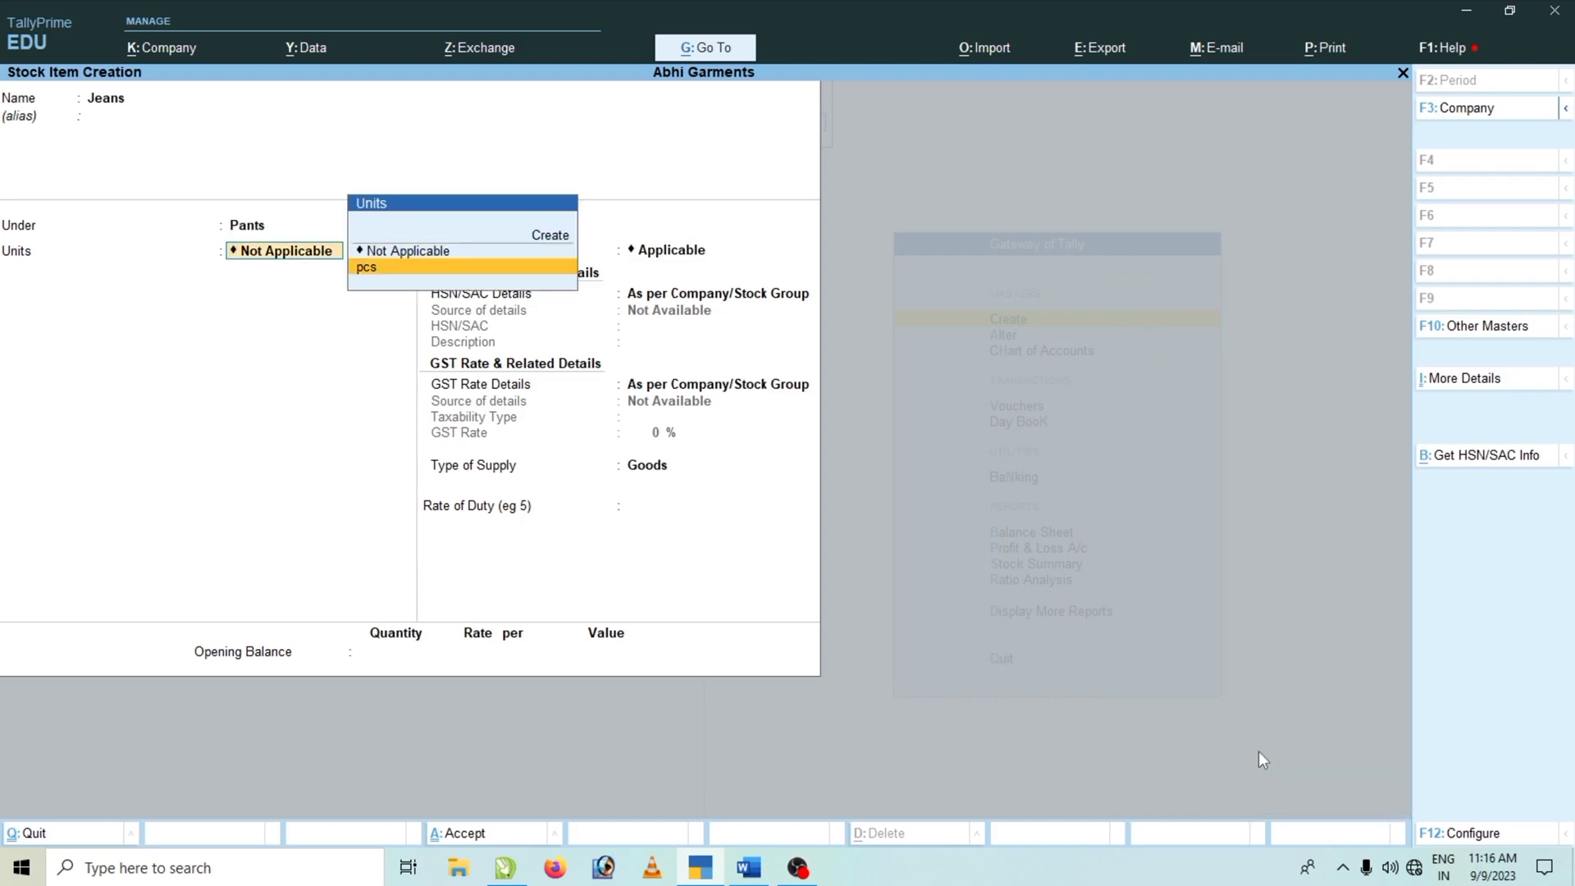
pyautogui.press('Return')
# Step: Keep the default GST, HSN/SAC and Goods supply details for Jeans, without entering a rate of duty
pyautogui.press('Return')
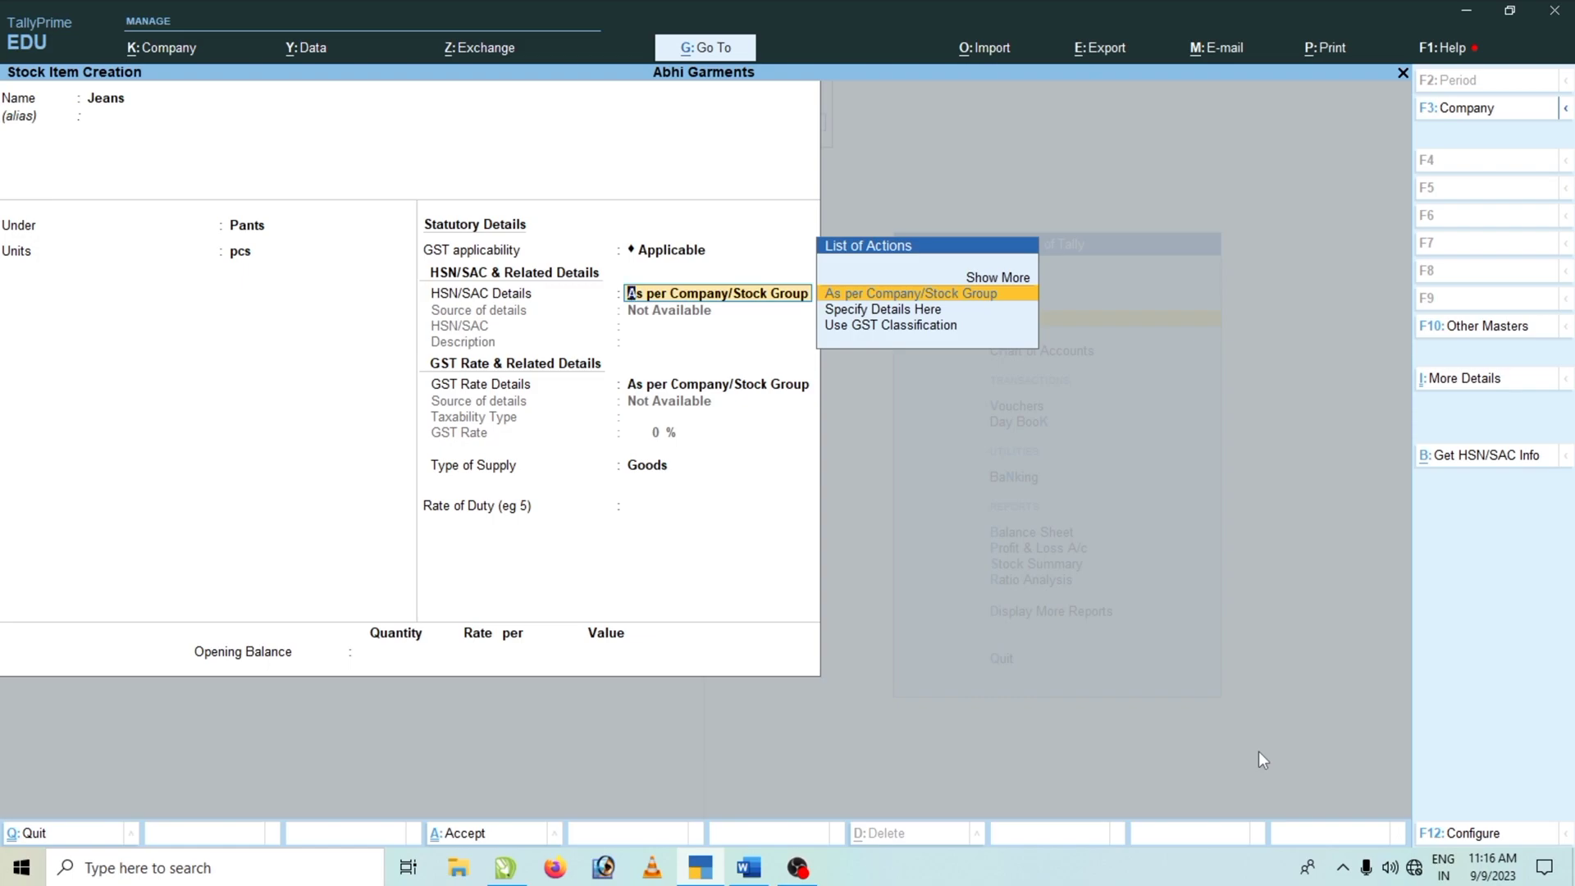
pyautogui.press('Return')
pyautogui.press('Return')
pyautogui.press('Return')
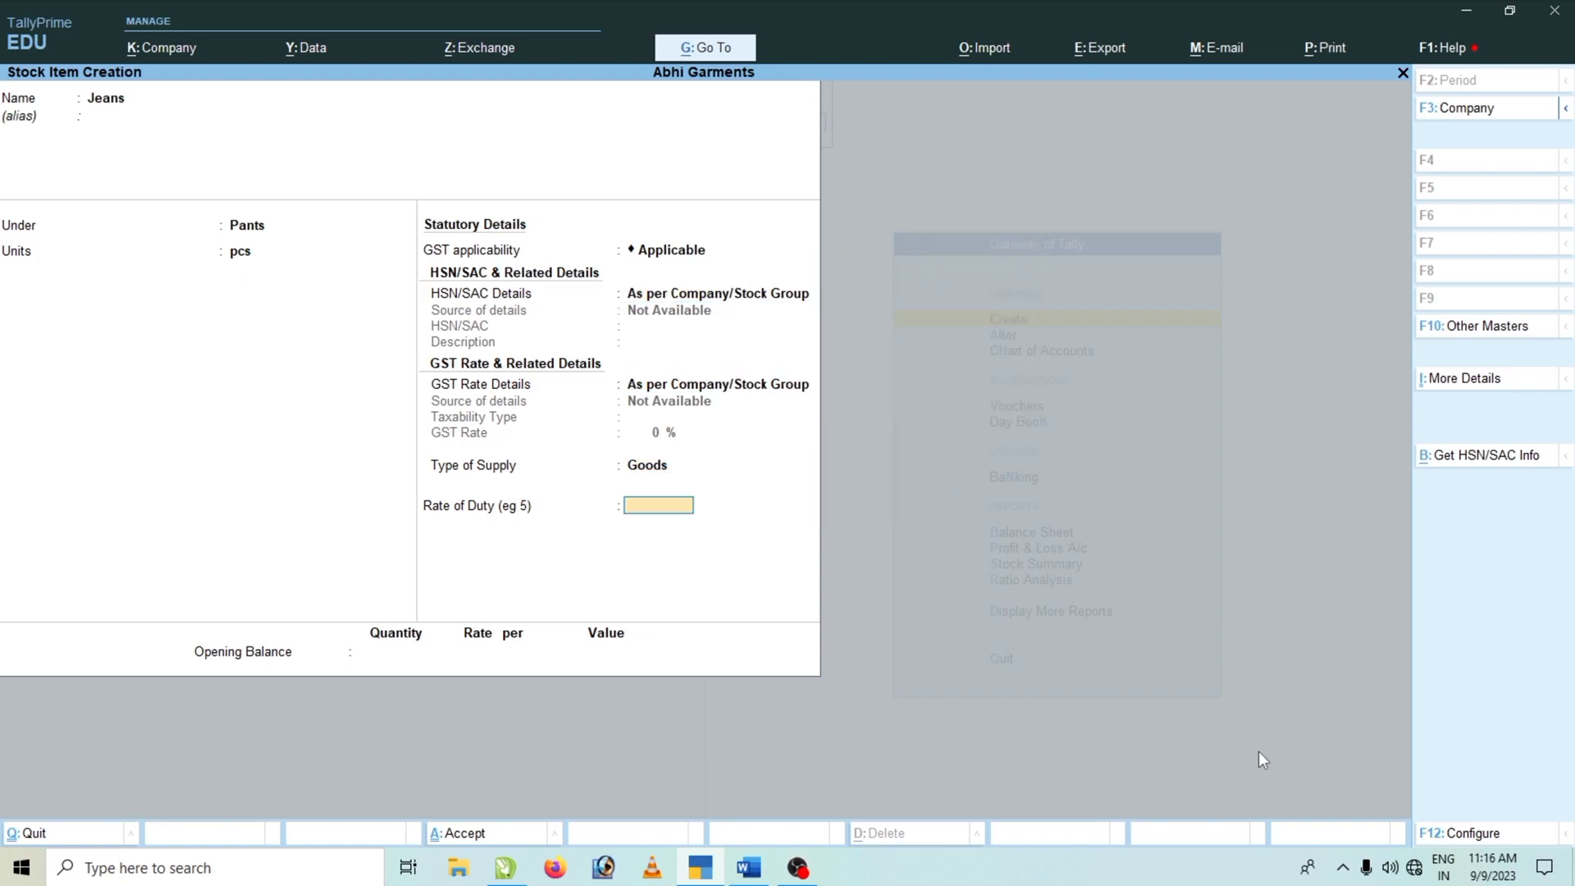
pyautogui.press('Return')
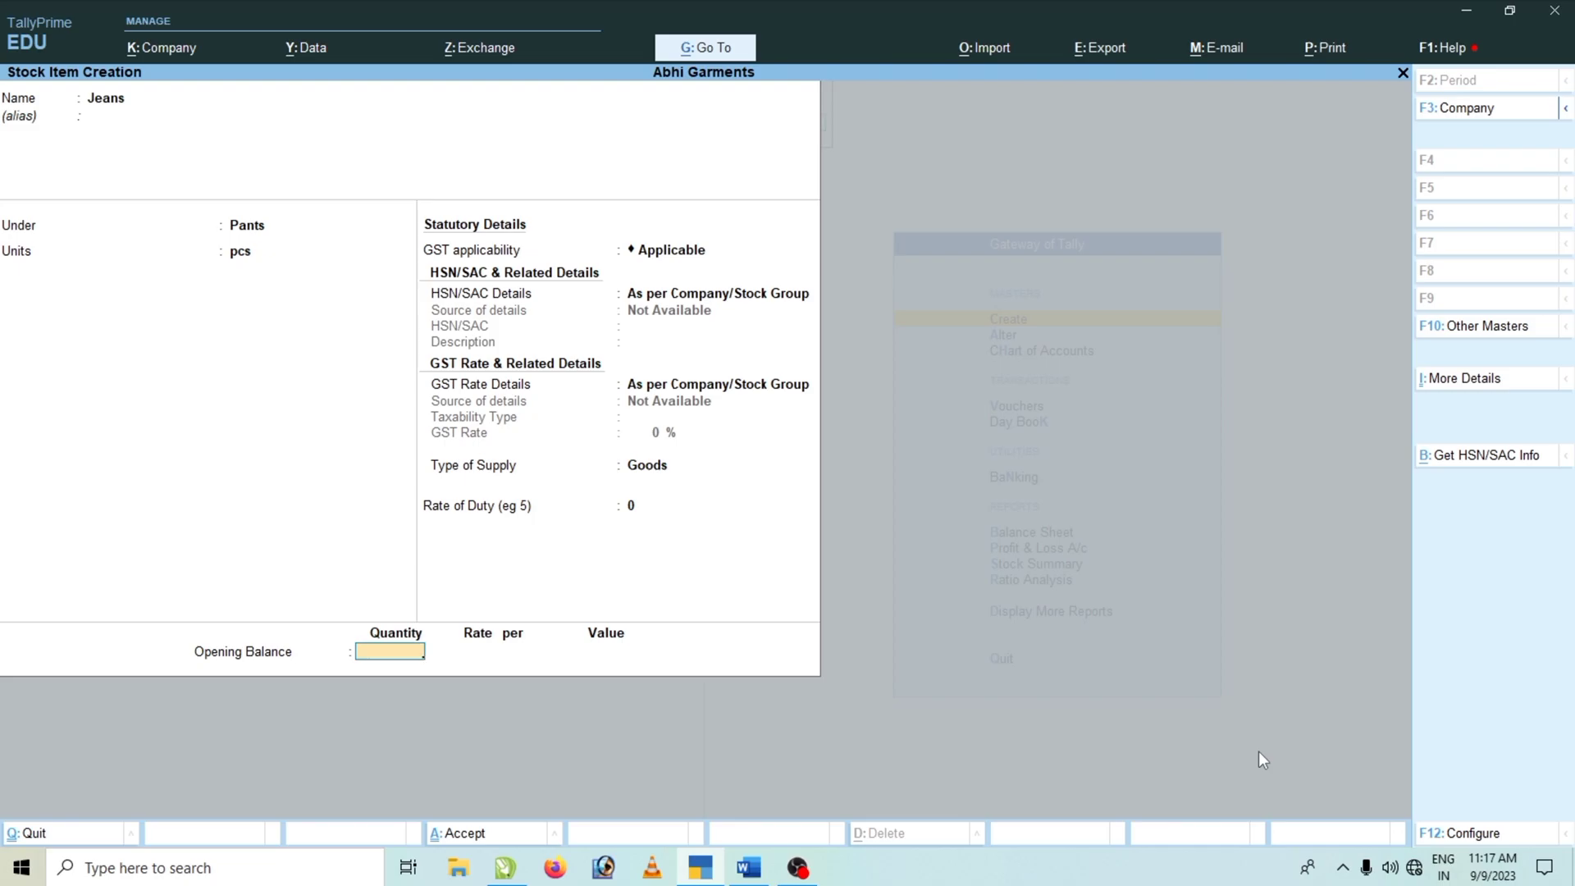
# Step: Enter an opening quantity of 10 for Jeans from the Word table and allocate all of it to the Bilaspur godown
pyautogui.click(748, 867)
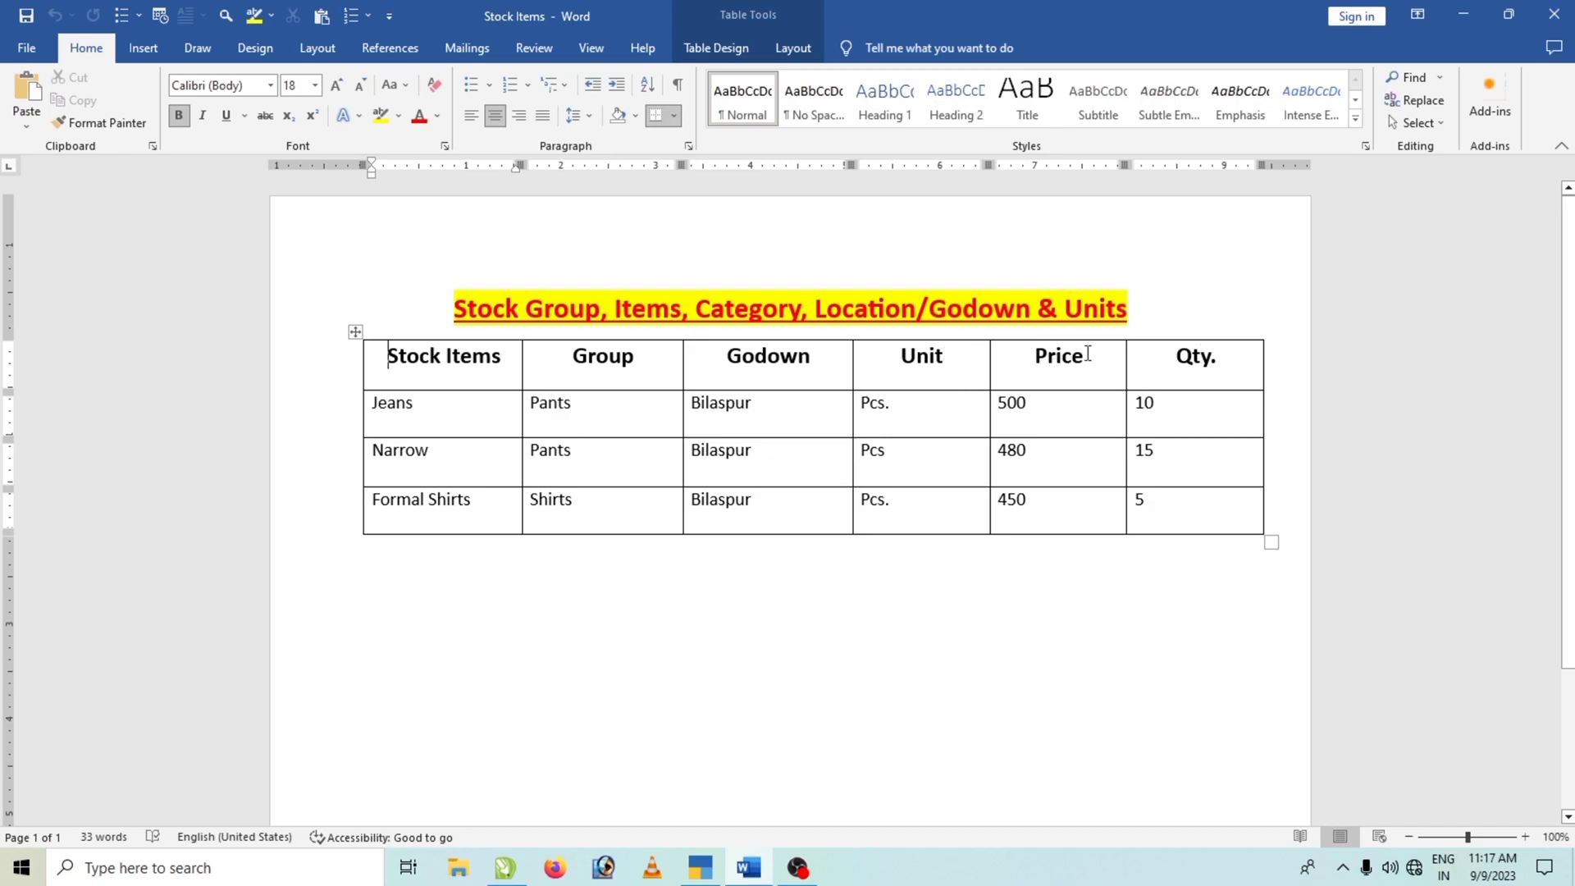
pyautogui.click(707, 878)
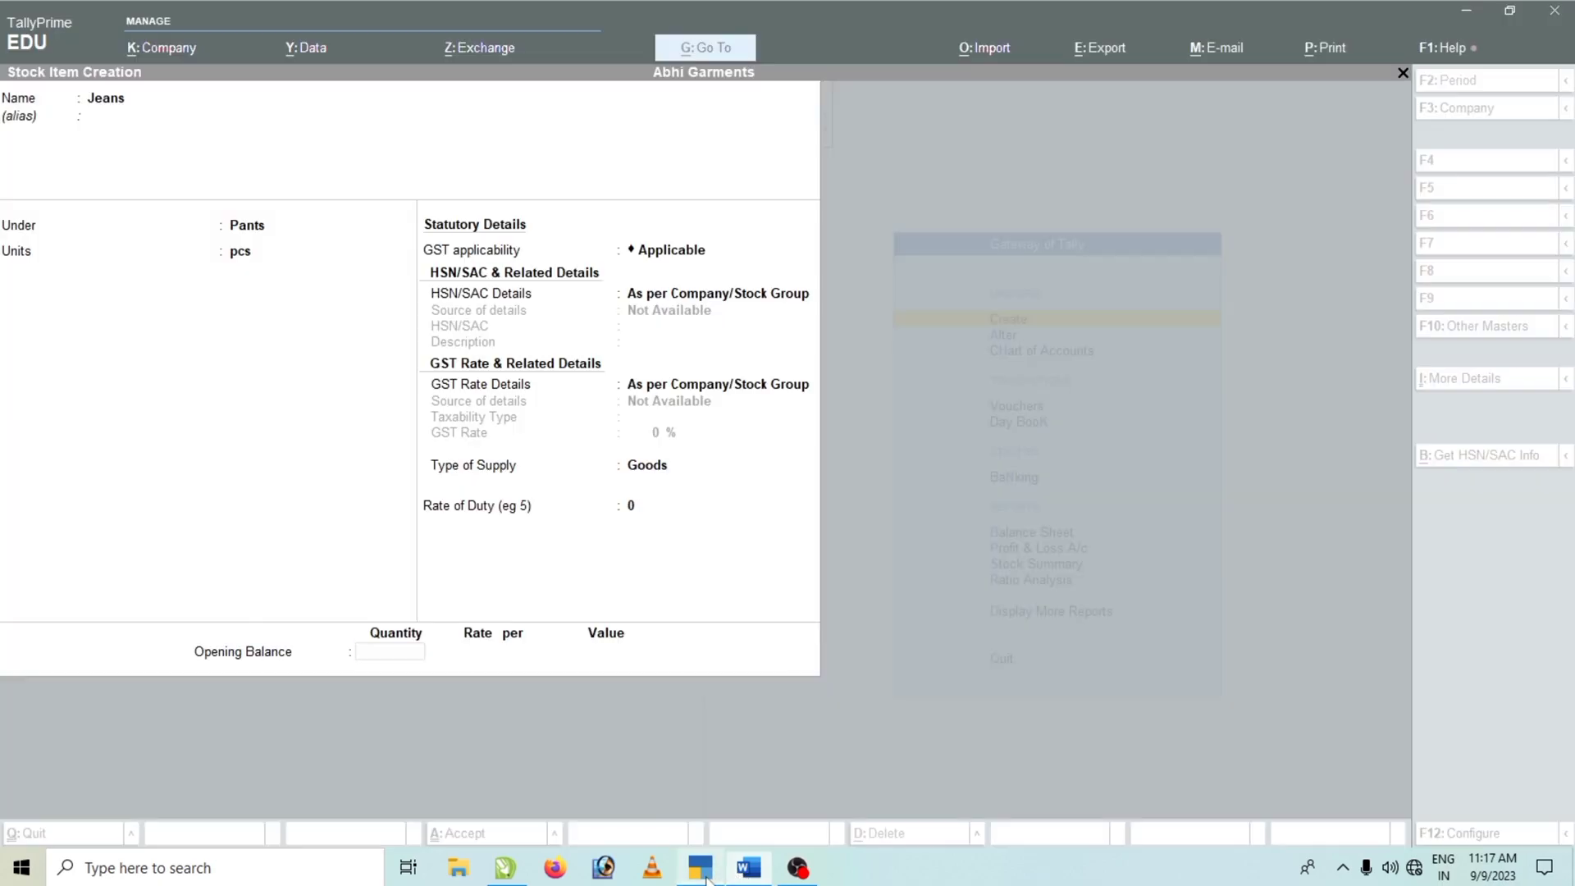
pyautogui.write('0')
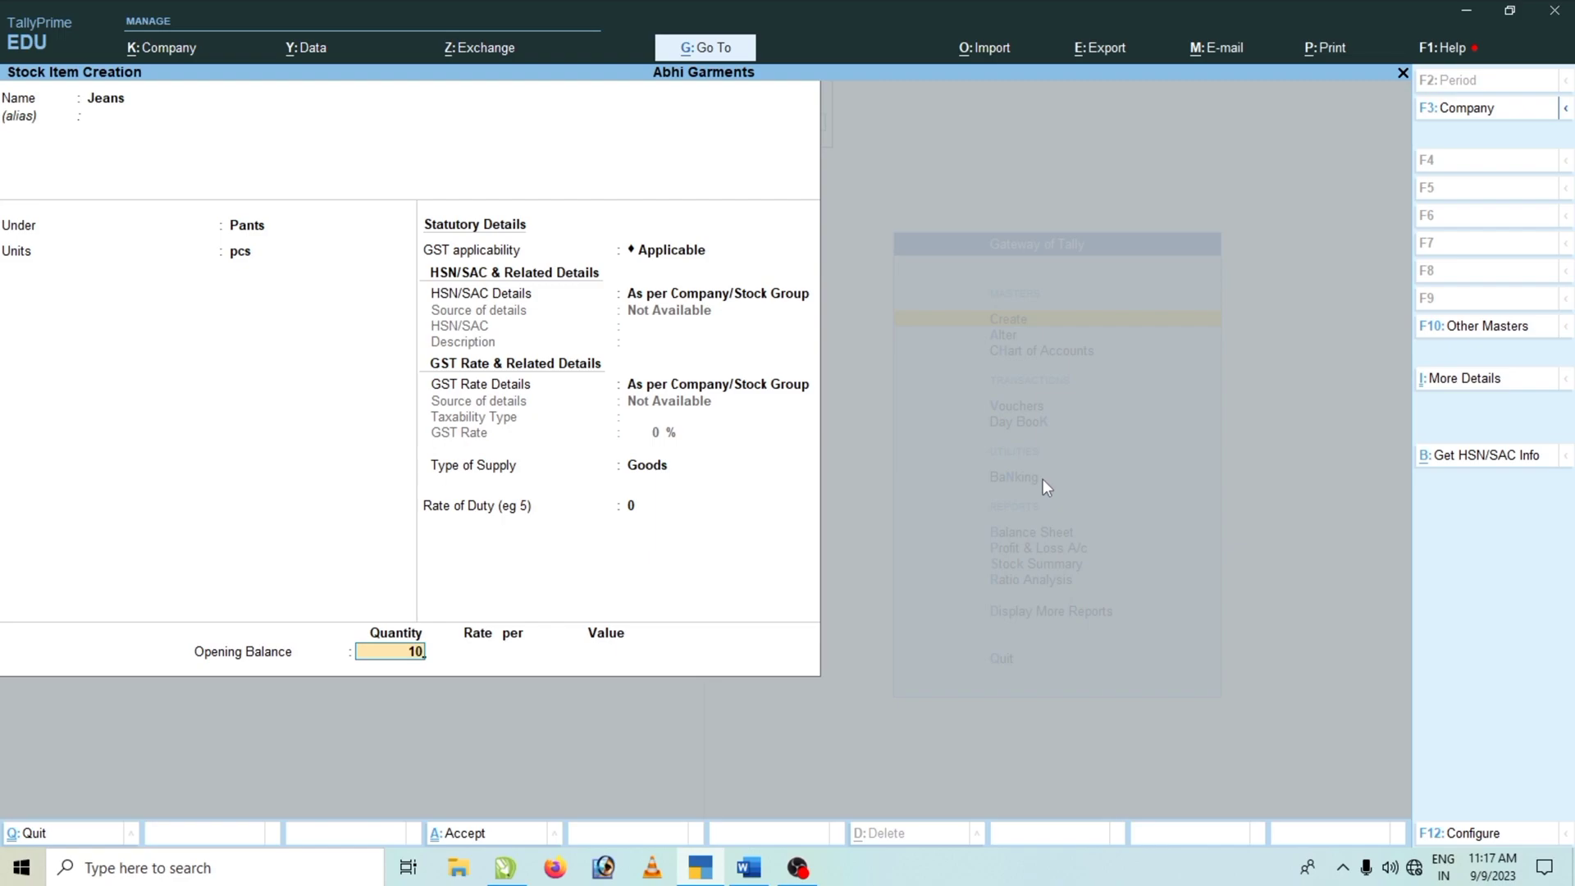
pyautogui.press('Return')
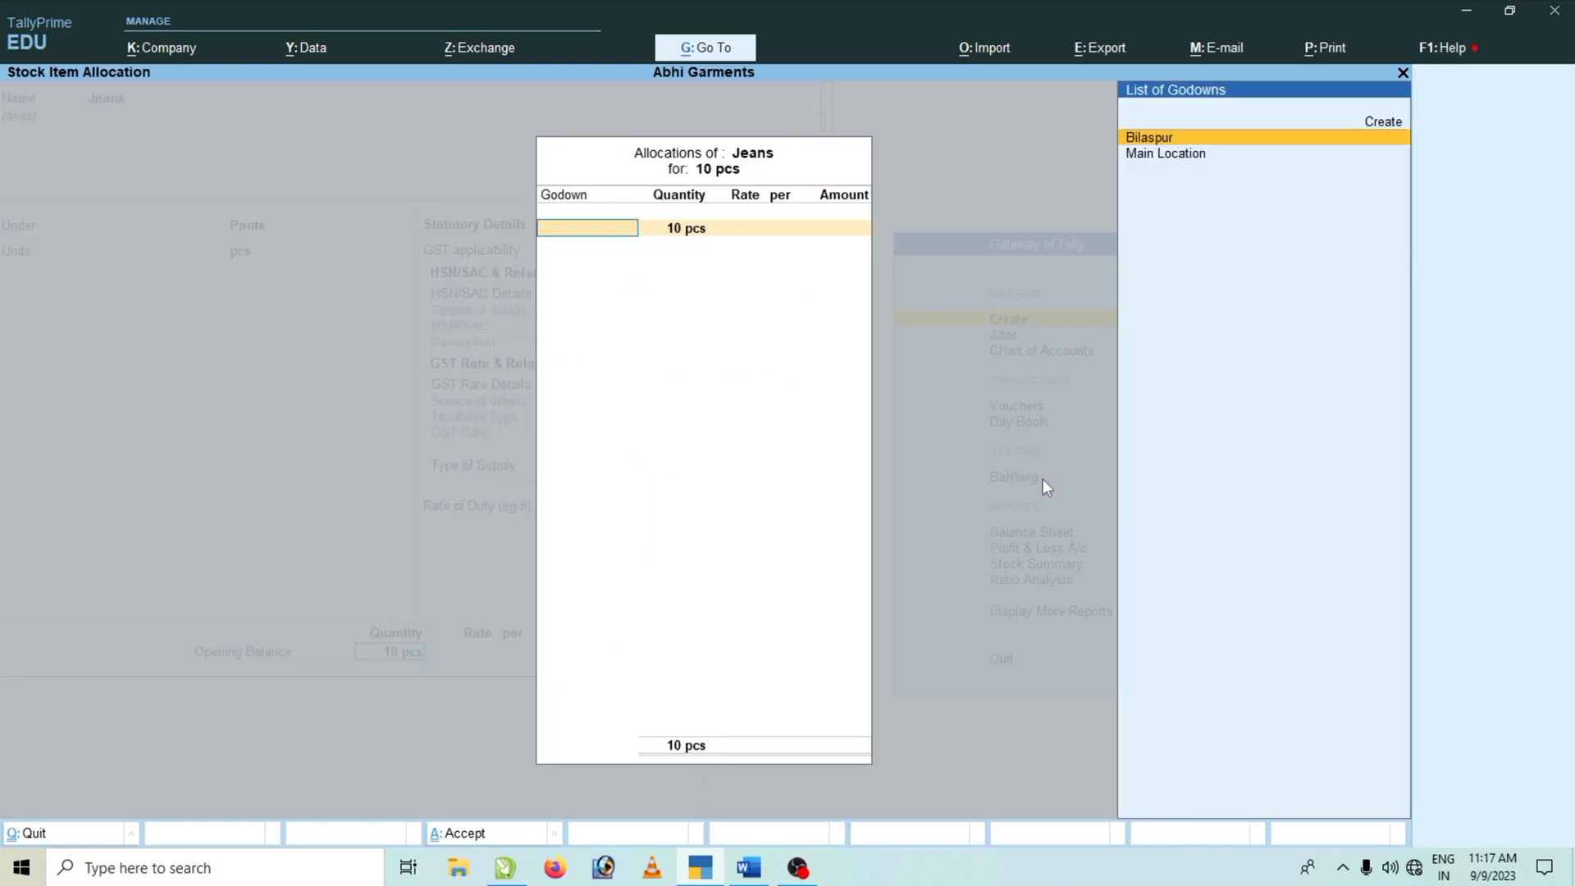
pyautogui.press('Return')
pyautogui.press('Return')
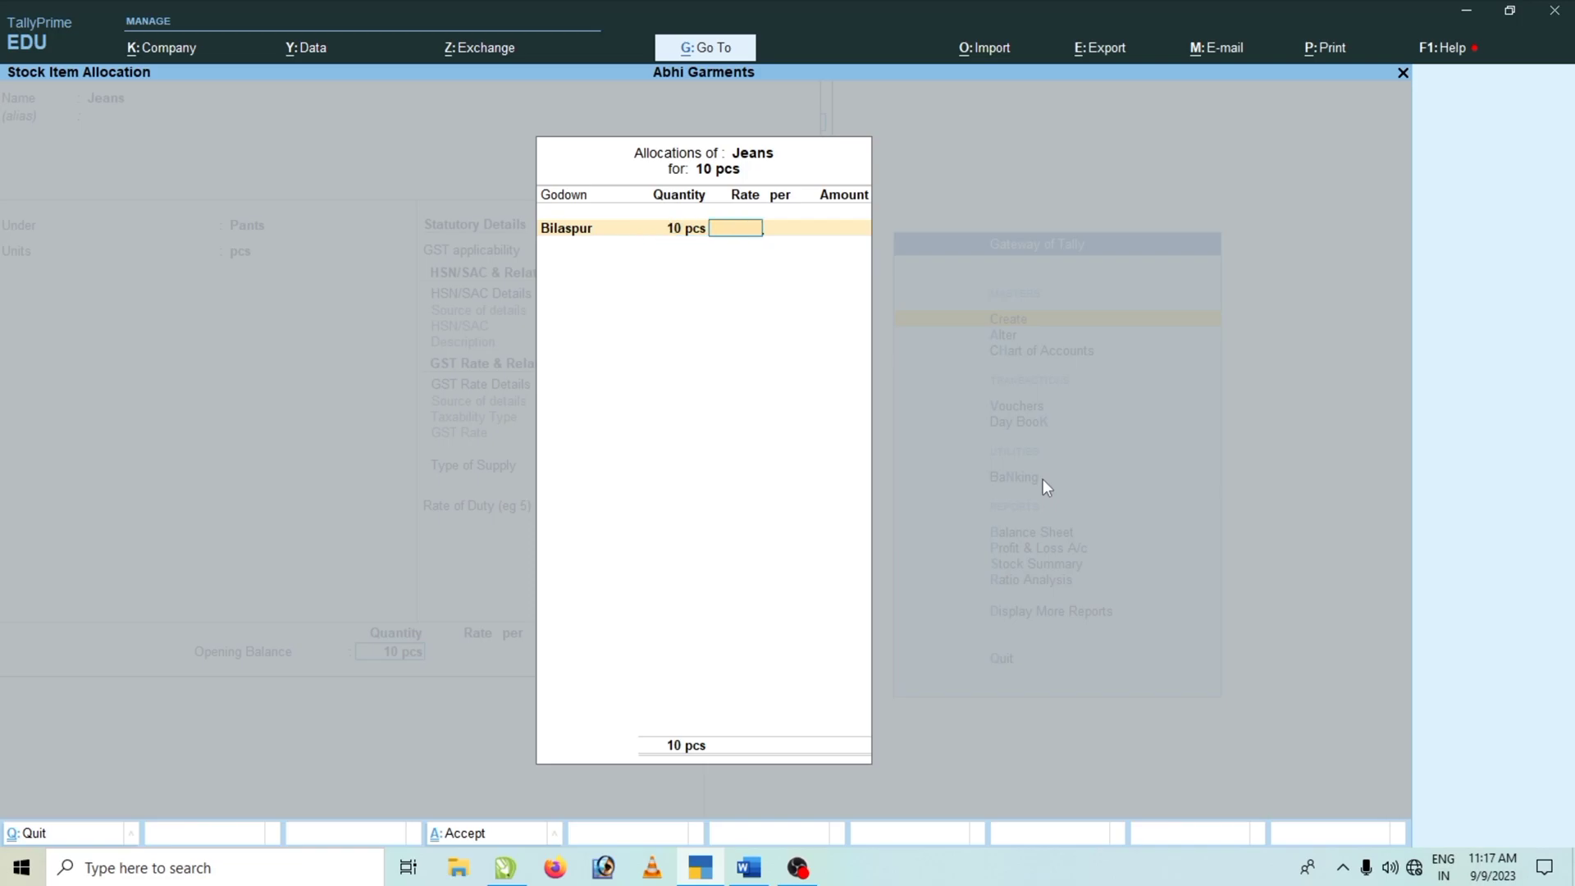
# Step: Set the Jeans rate to 500 per pcs, as in the Word table, and save the stock item
pyautogui.click(749, 867)
pyautogui.click(700, 867)
pyautogui.write('500')
pyautogui.press('Return')
pyautogui.press('Return')
pyautogui.press('Return')
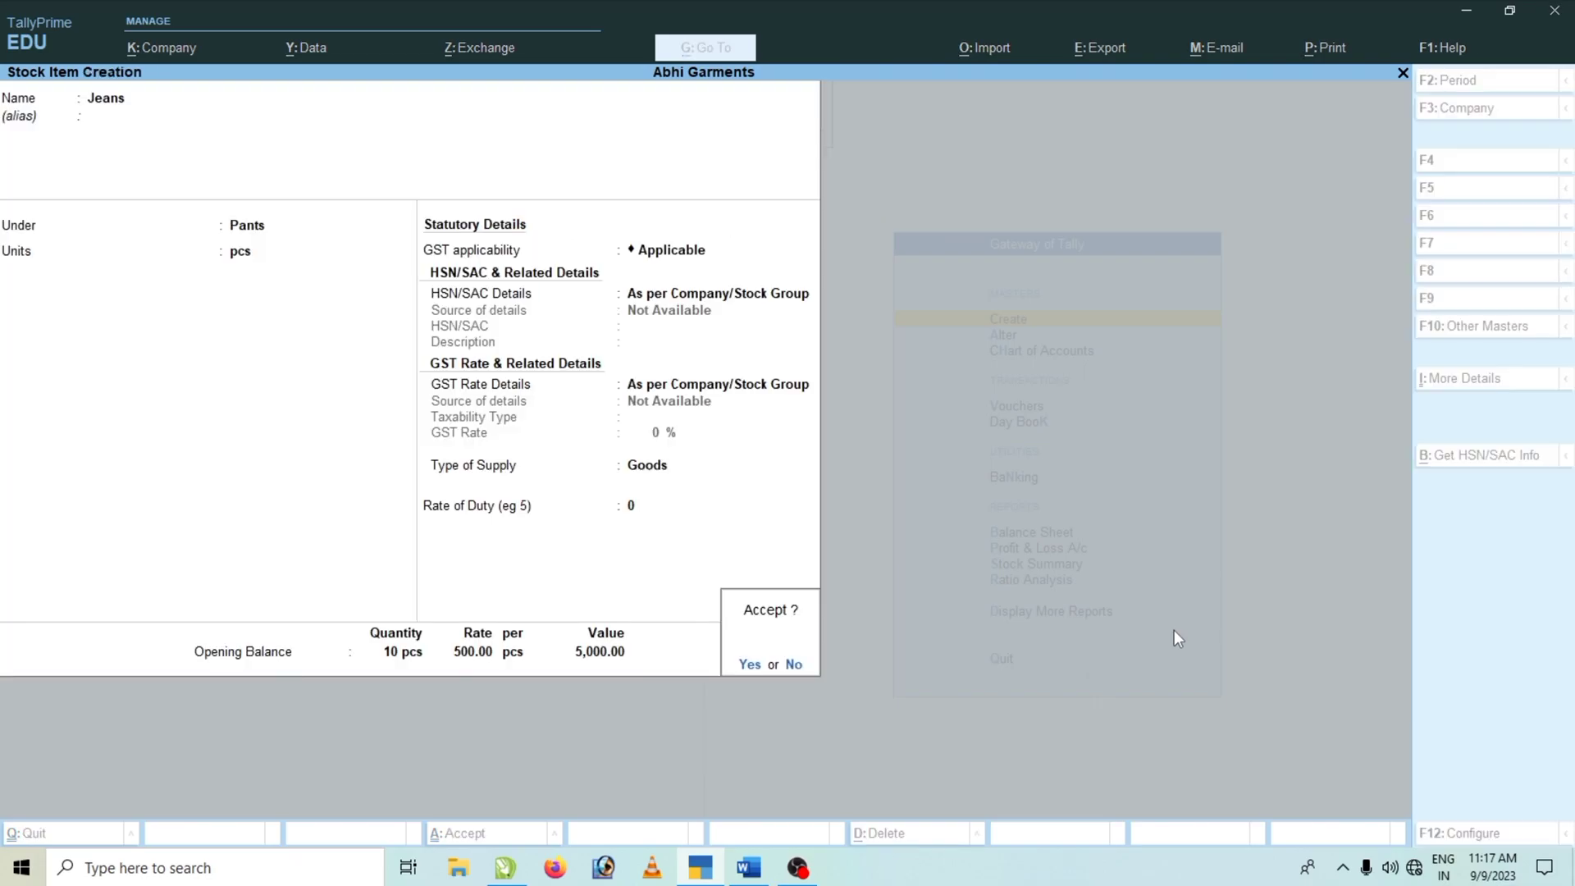
pyautogui.press('Return')
# Step: Name the next stock item Narrow, place it under the Pants group, and set its unit to pcs
pyautogui.write('Narrow')
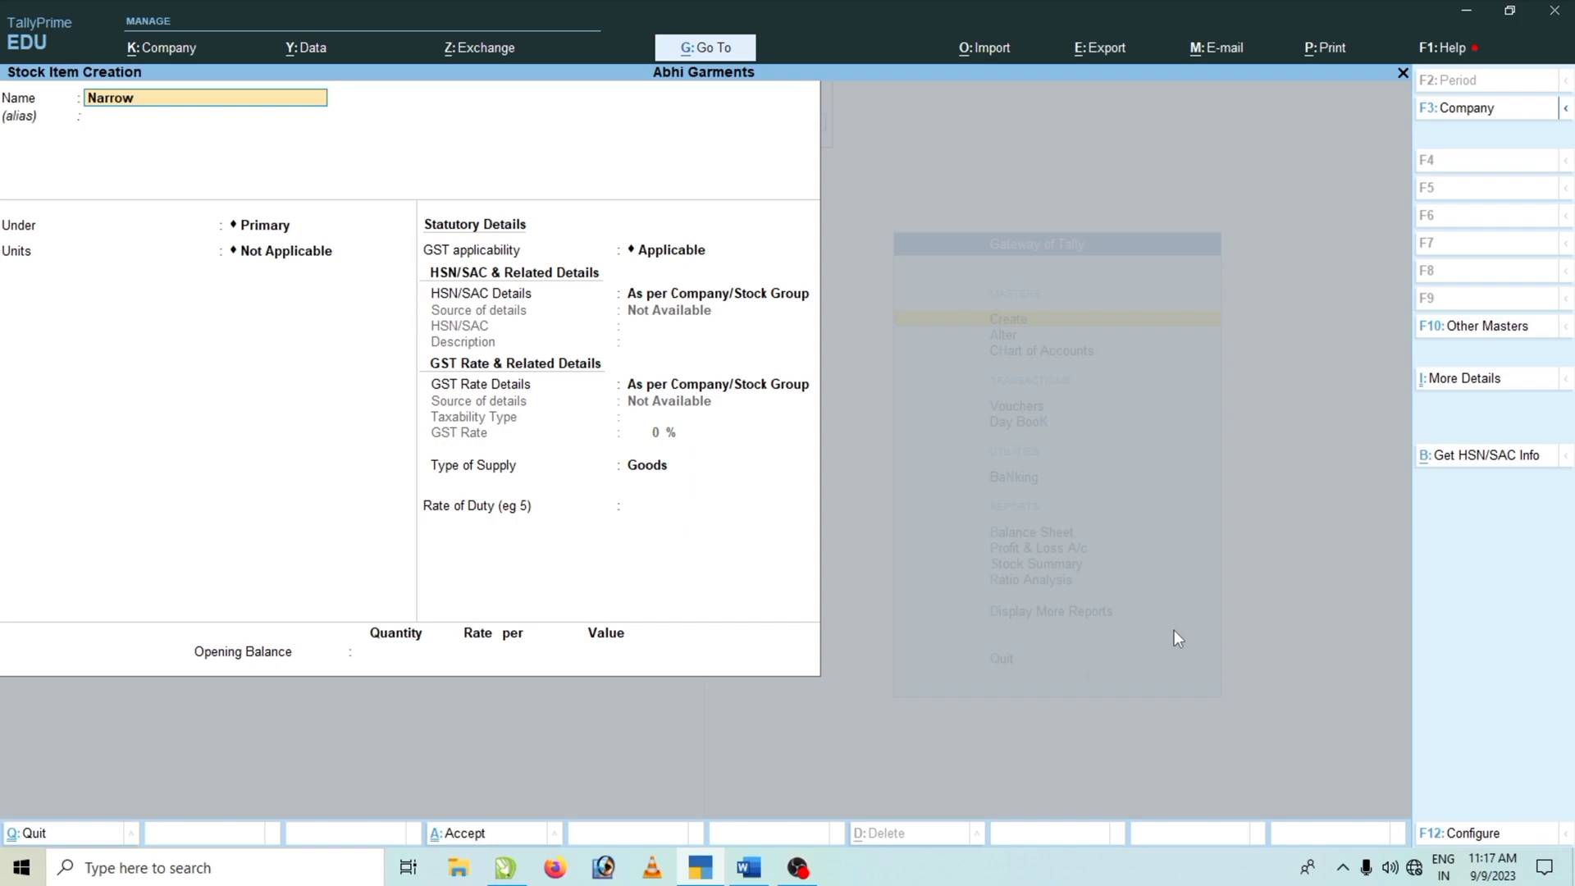
pyautogui.press('Return')
pyautogui.press('Down')
pyautogui.press('Return')
pyautogui.press('Down')
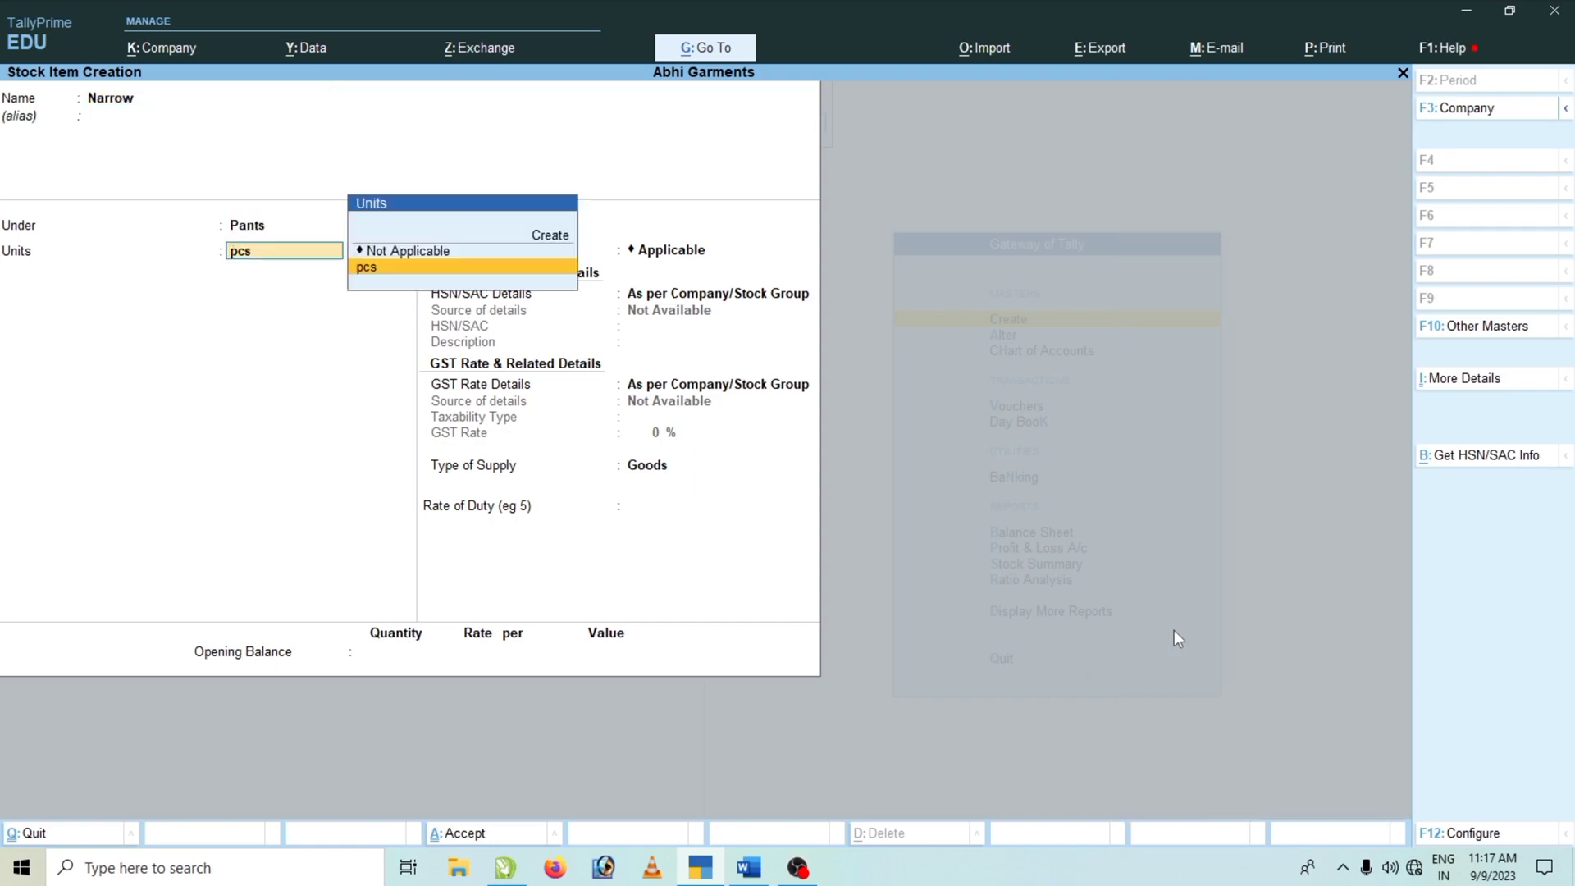
pyautogui.press('Return')
# Step: Accept the default GST, HSN/SAC and Goods supply details for Narrow, without entering a rate of duty
pyautogui.press('Return')
pyautogui.press('Return')
pyautogui.press('Return')
pyautogui.press('Return')
pyautogui.press('Return')
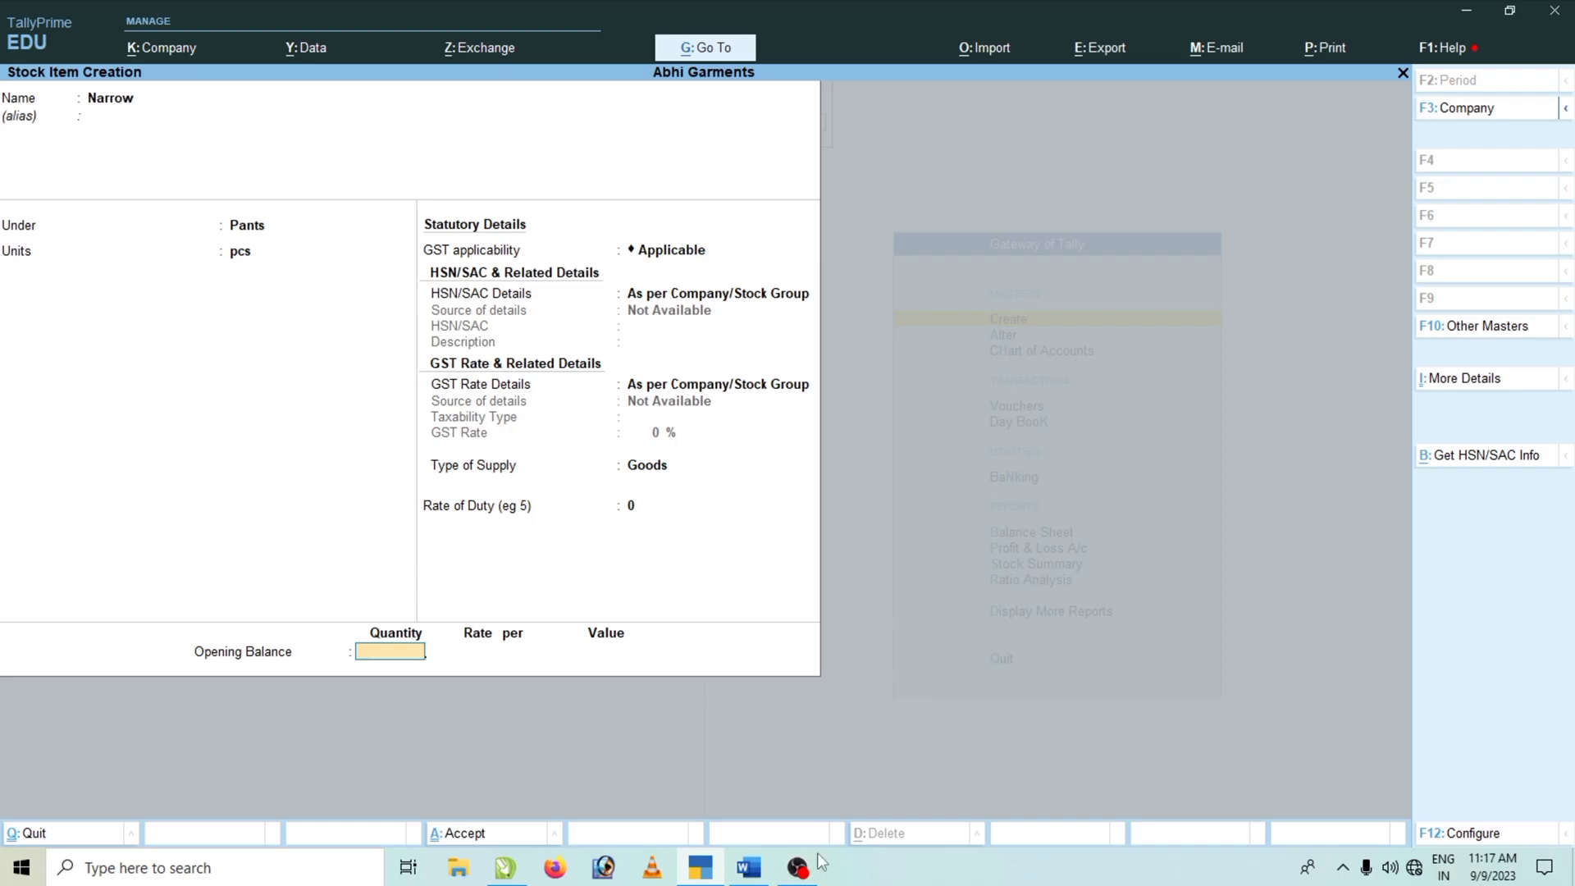
# Step: Enter an opening quantity of 15 for Narrow from the Word table and allocate all of it to the Bilaspur godown
pyautogui.click(749, 870)
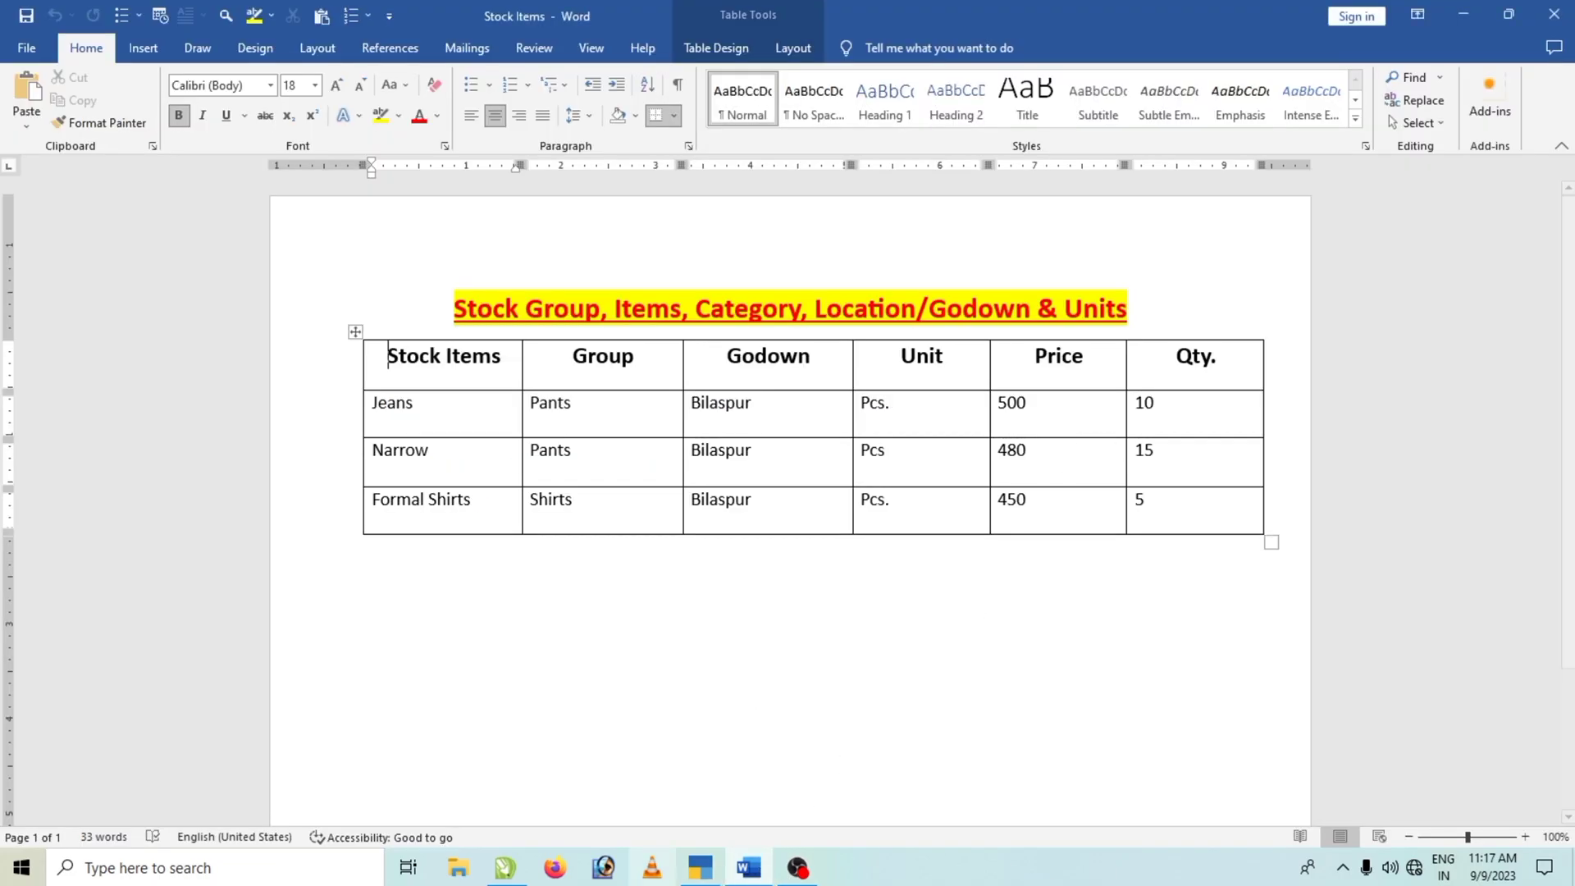
pyautogui.click(701, 871)
pyautogui.write('15')
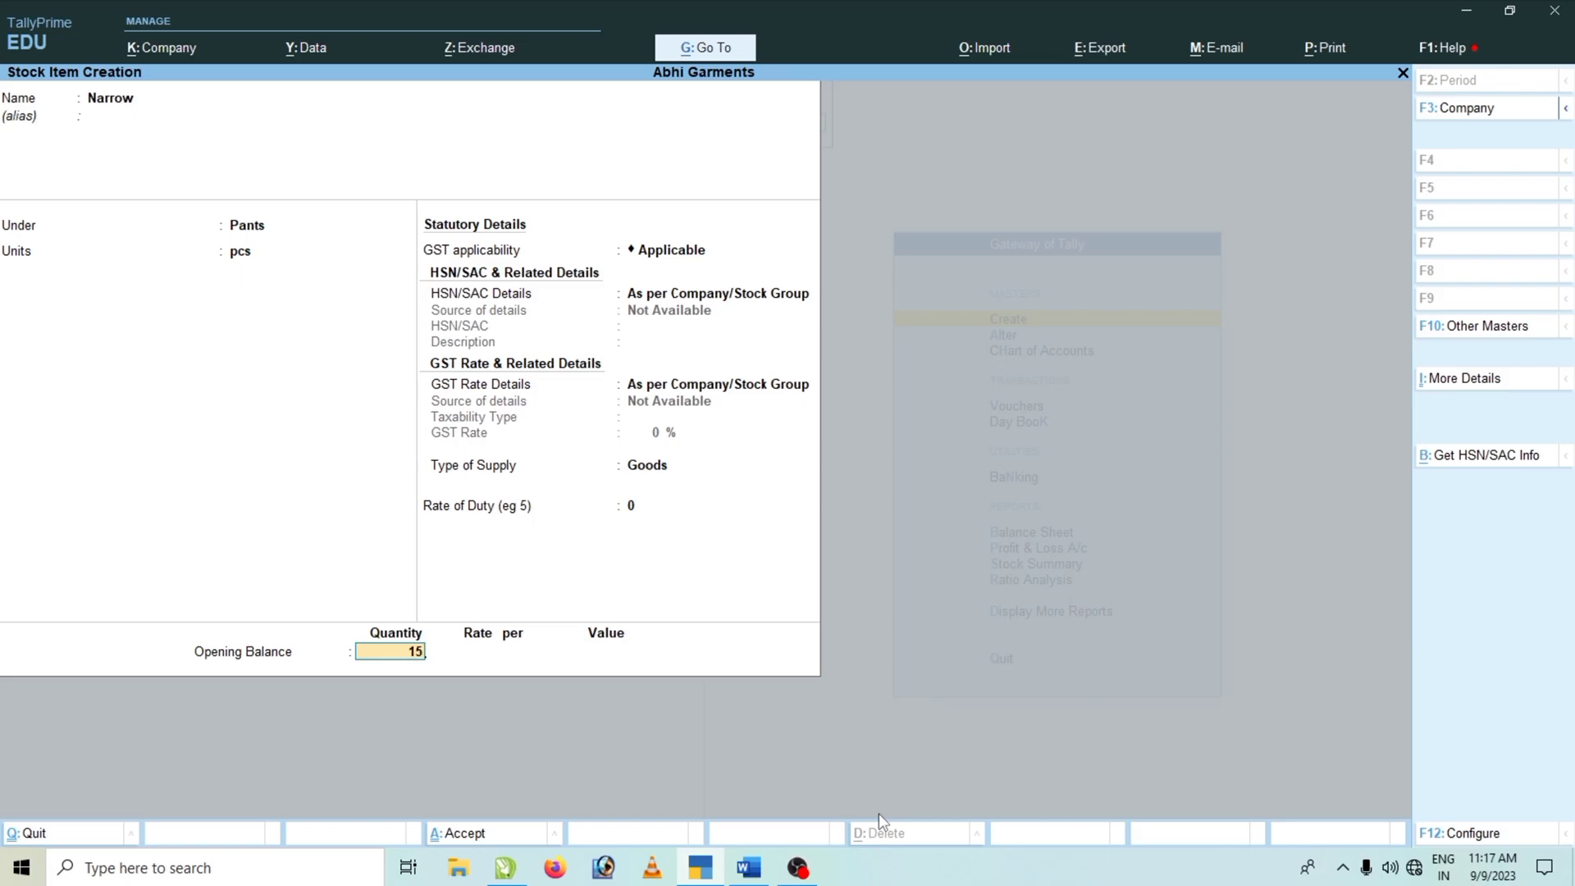
pyautogui.press('Return')
pyautogui.press('Return')
pyautogui.press('Return')
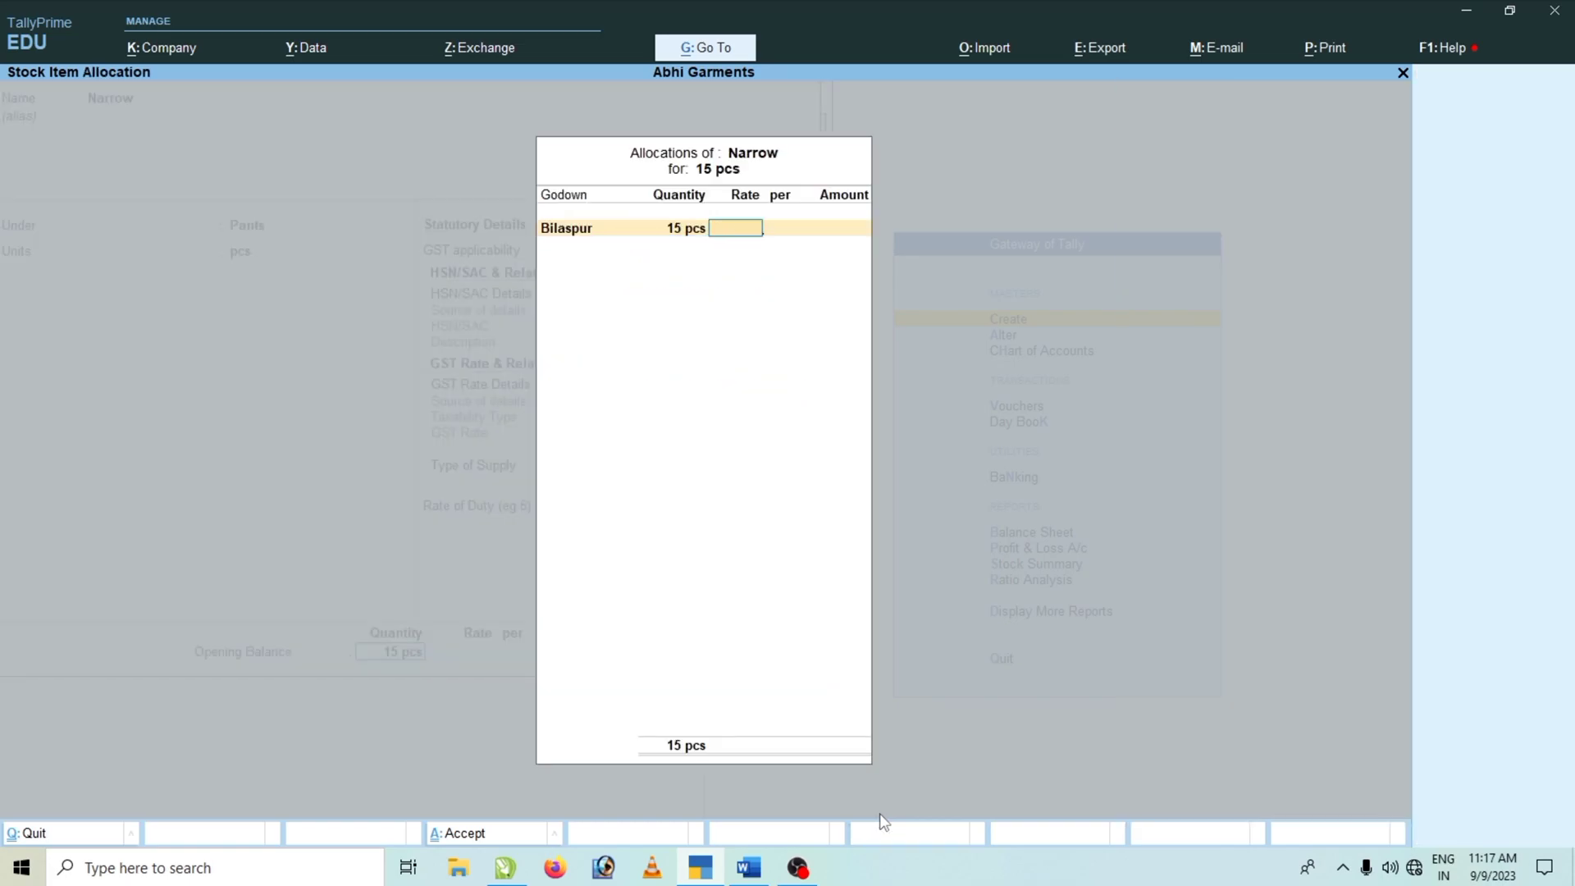
# Step: Set the Narrow rate to 480 per pcs and save the stock item
pyautogui.write('480')
pyautogui.press('Return')
pyautogui.press('Return')
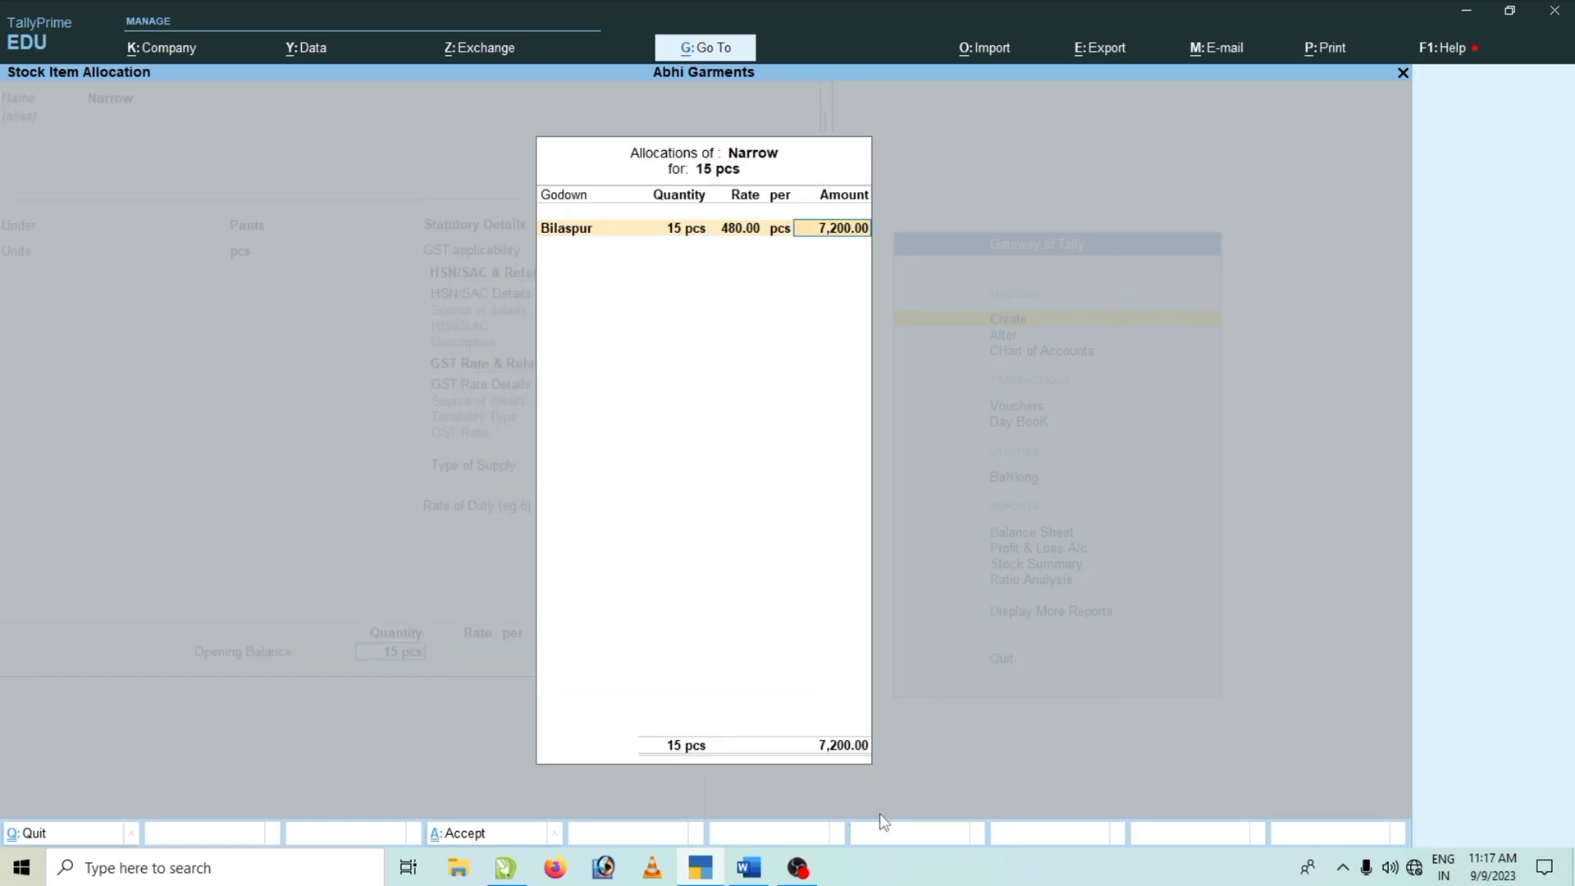
pyautogui.press('Return')
pyautogui.press('Return')
pyautogui.press('Return')
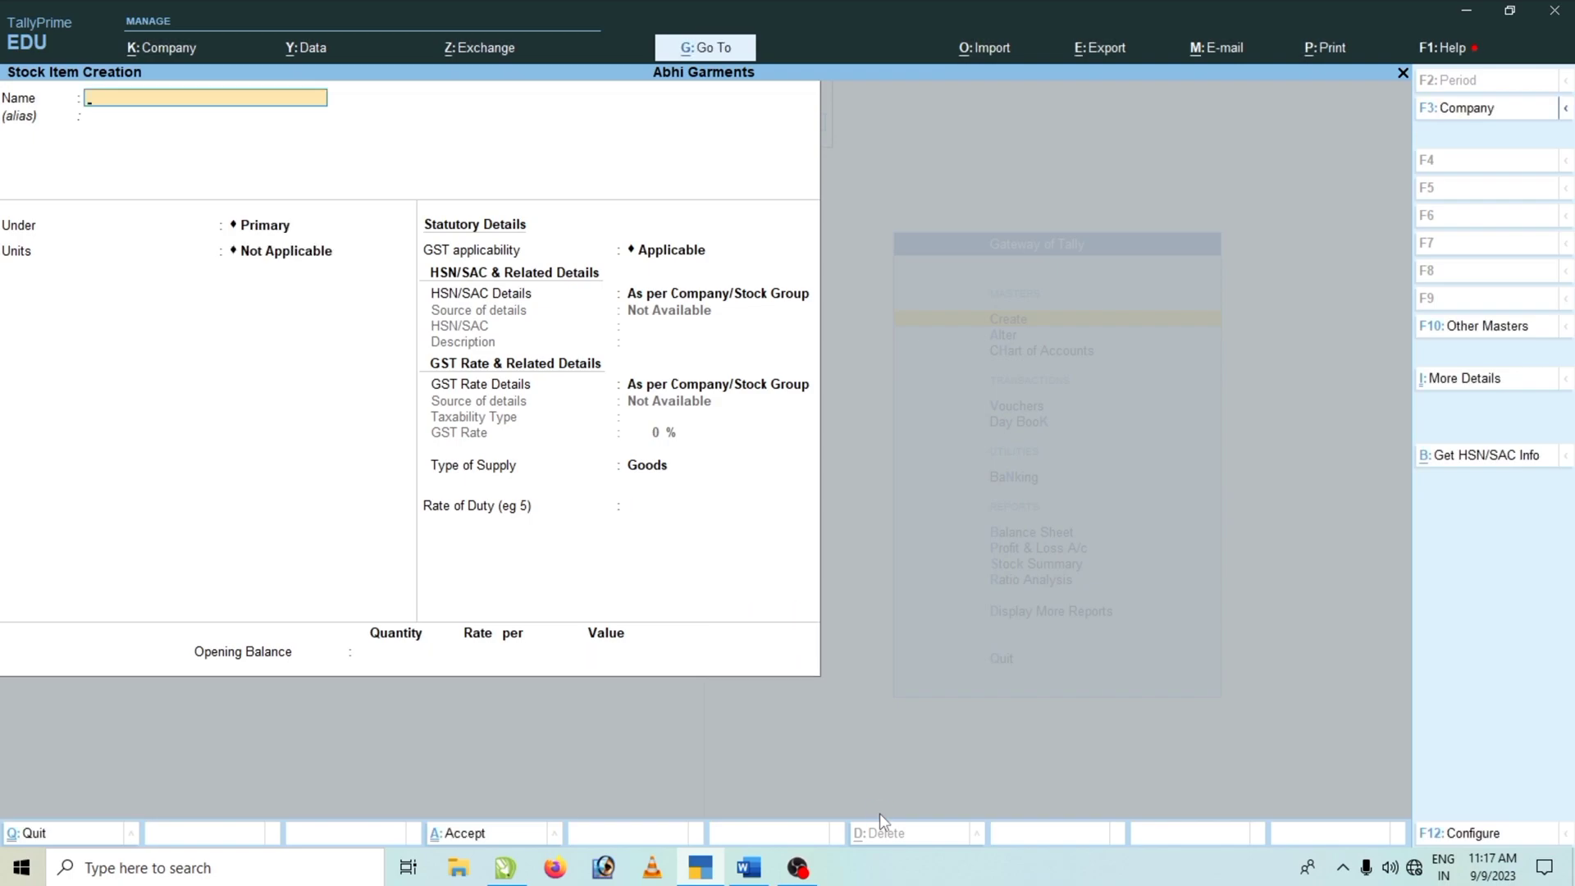
# Step: Name the next stock item Formal Shirt, place it under the Shirts group, and set its unit to pcs
pyautogui.write('Formal Shirts')
pyautogui.press('Return')
pyautogui.press('BackSpace')
pyautogui.press('BackSpace')
pyautogui.press('Return')
pyautogui.press('Return')
pyautogui.press('Down')
pyautogui.press('Down')
pyautogui.press('Return')
pyautogui.press('Down')
pyautogui.press('Return')
# Step: Accept the default GST, HSN/SAC and Goods supply details for Formal Shirt, without entering a rate of duty
pyautogui.press('Return')
pyautogui.press('Return')
pyautogui.press('Return')
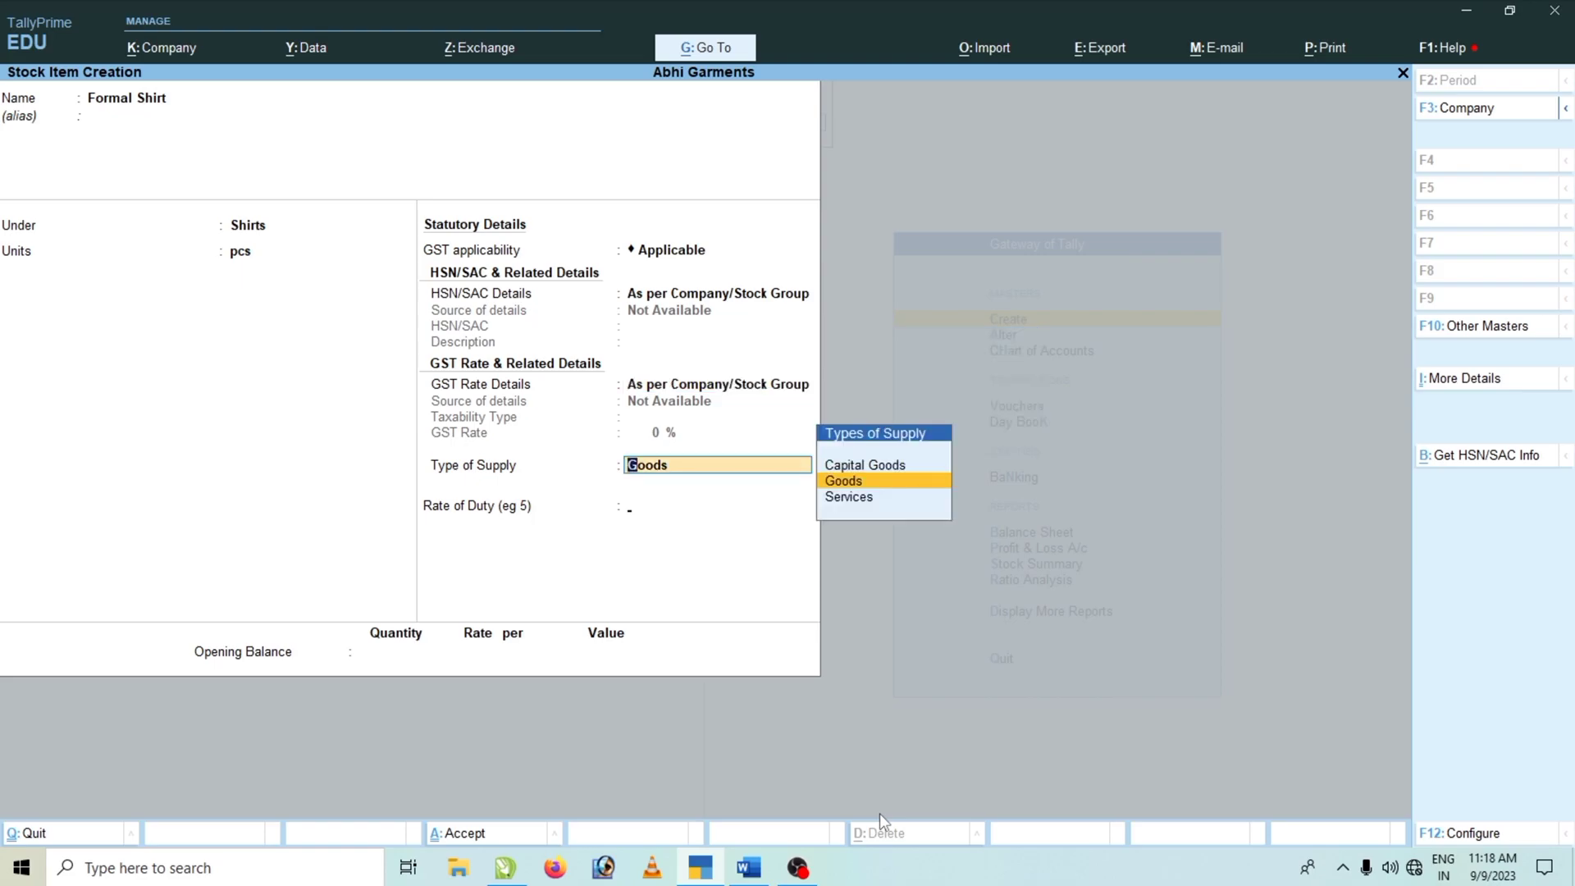
pyautogui.press('Return')
pyautogui.press('Return')
# Step: Enter an opening quantity of 5 for Formal Shirt and allocate all of it to the Bilaspur godown
pyautogui.write('5')
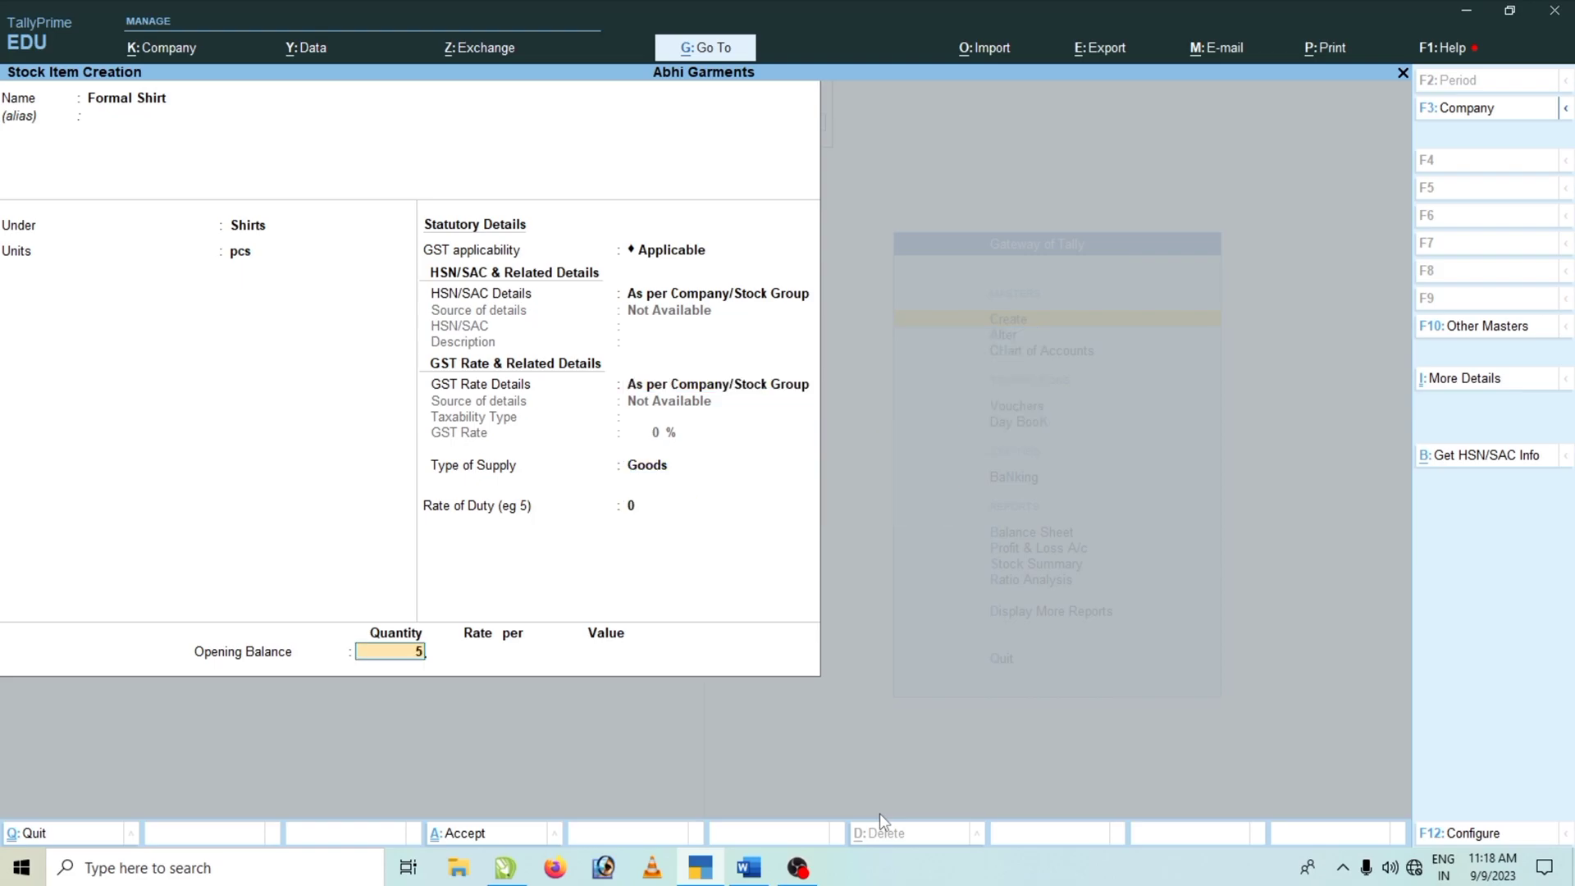
pyautogui.press('Return')
pyautogui.press('Return')
pyautogui.press('Return')
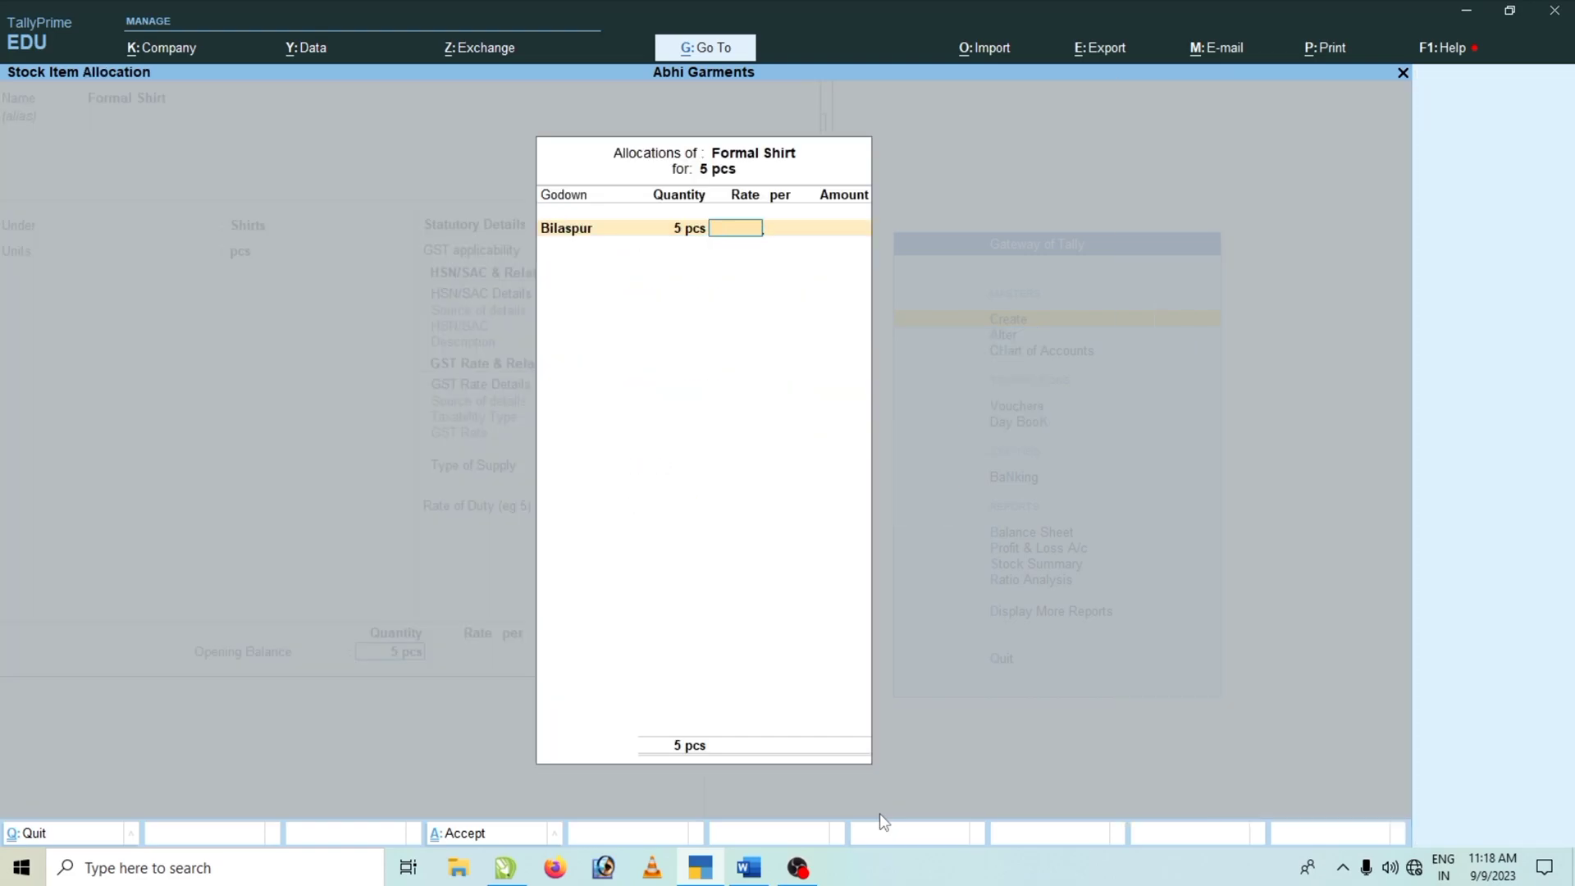
# Step: Set the Formal Shirt rate to 450 per pcs, save the stock item, and return to the Gateway of Tally
pyautogui.write('450')
pyautogui.press('Return')
pyautogui.press('Return')
pyautogui.press('Return')
pyautogui.press('Return')
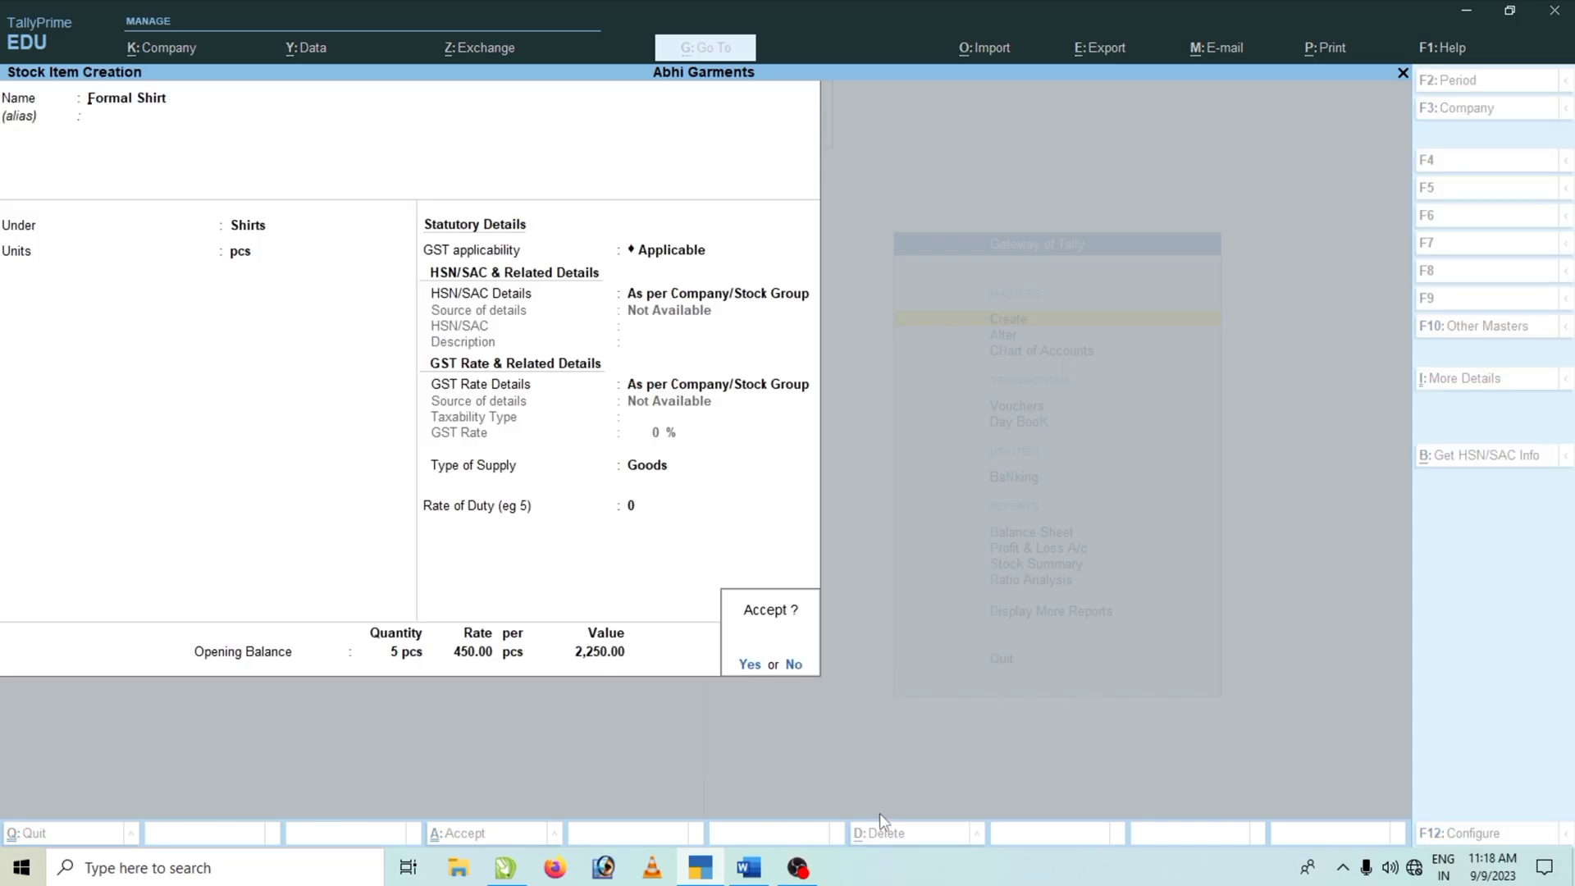
pyautogui.press('Return')
pyautogui.press('Escape')
pyautogui.press('Return')
pyautogui.press('Escape')
pyautogui.press('Escape')
pyautogui.press('Escape')
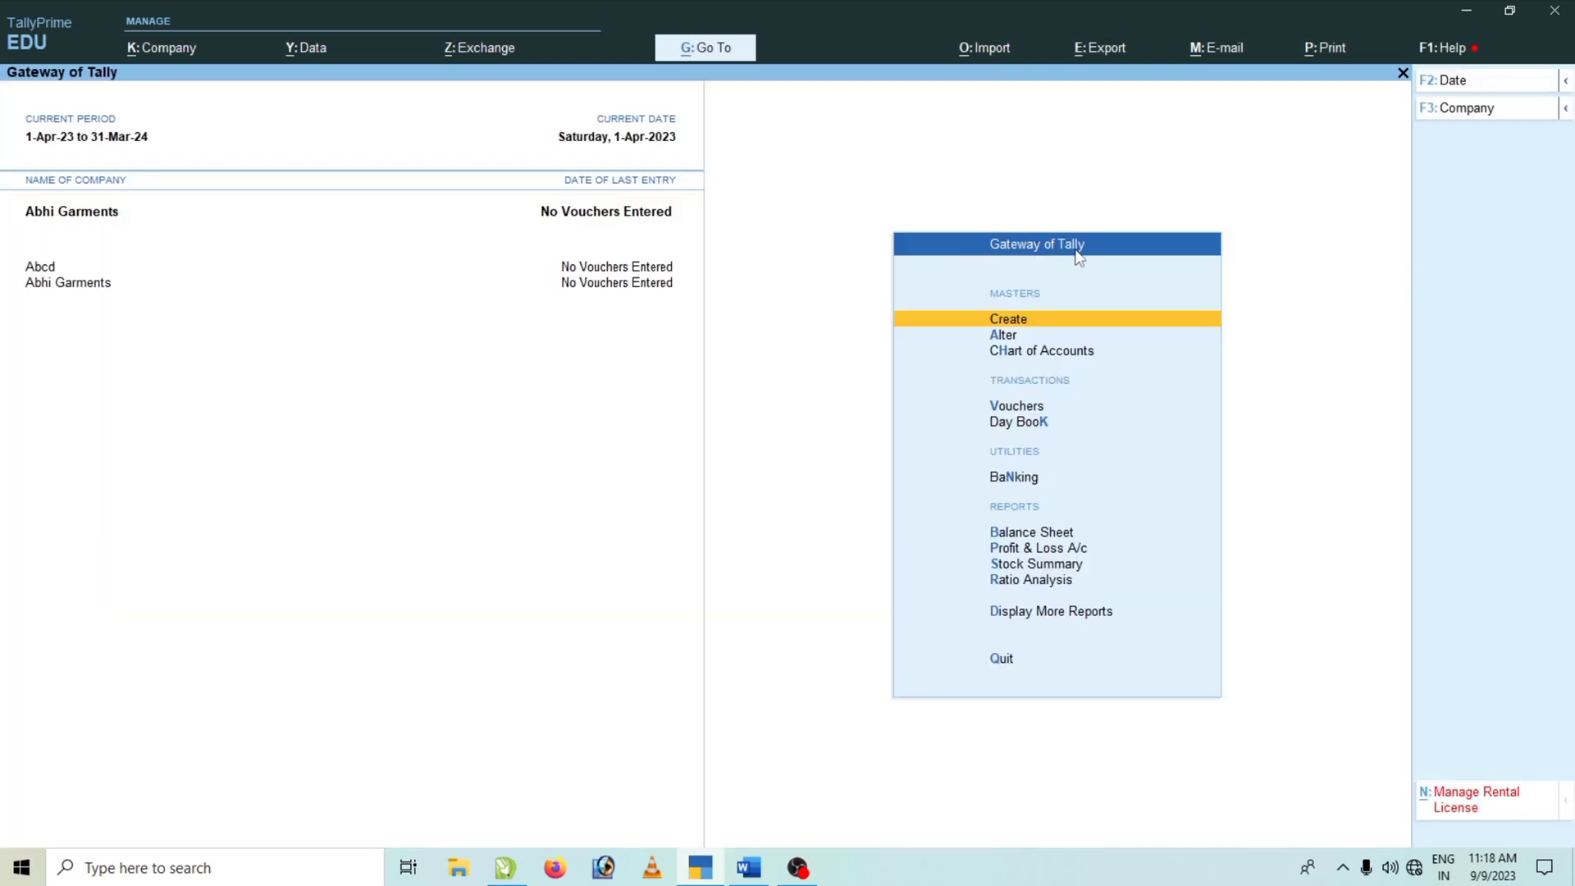
# Step: Open the Stock Summary report for Abhi Garments
pyautogui.press('Down')
pyautogui.press('Down')
pyautogui.press('Down')
pyautogui.press('Down')
pyautogui.press('Down')
pyautogui.press('Down')
pyautogui.press('Down')
pyautogui.press('Down')
pyautogui.press('Down')
pyautogui.press('Down')
pyautogui.press('Up')
pyautogui.press('Up')
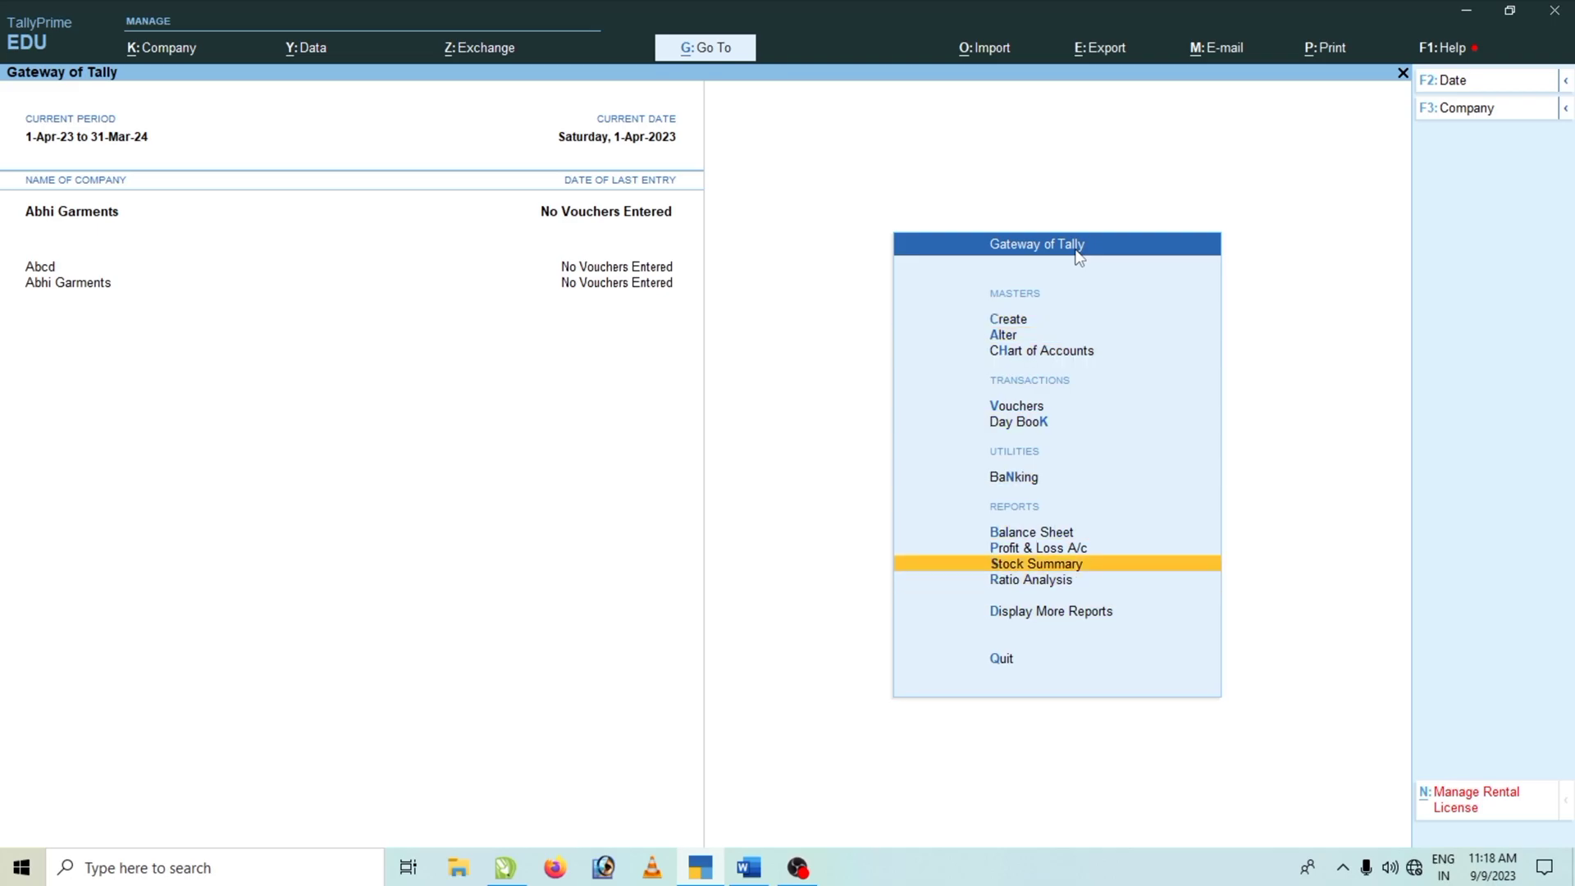
pyautogui.press('Return')
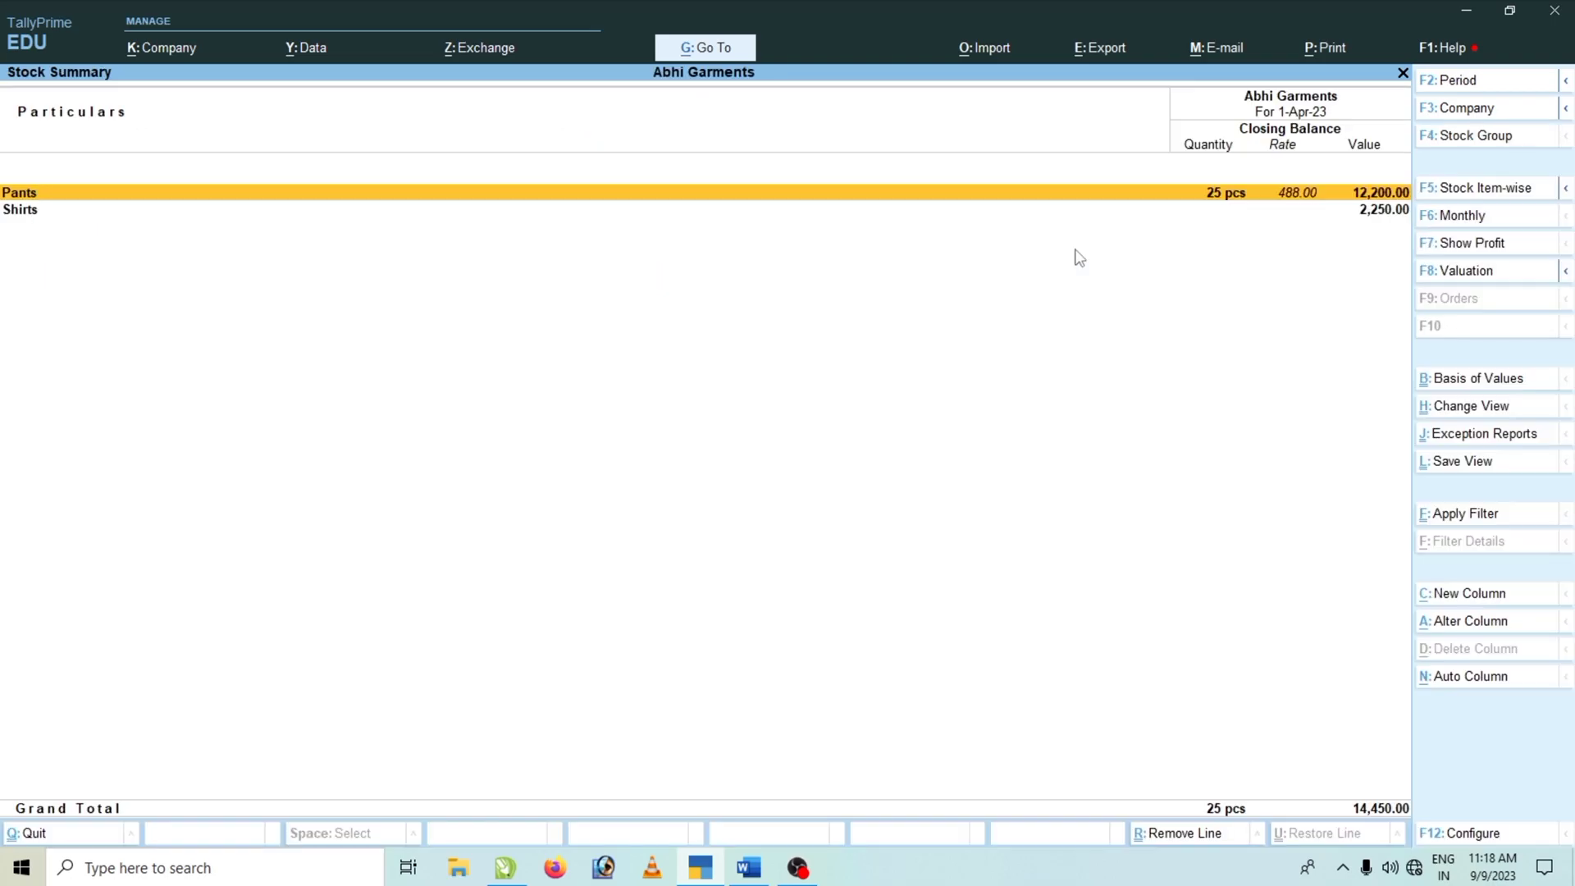
# Step: Open the Pants group from the Stock Summary to examine its items' quantities, rates and values
pyautogui.press('Down')
pyautogui.press('Up')
pyautogui.press('Down')
pyautogui.press('Up')
pyautogui.press('Return')
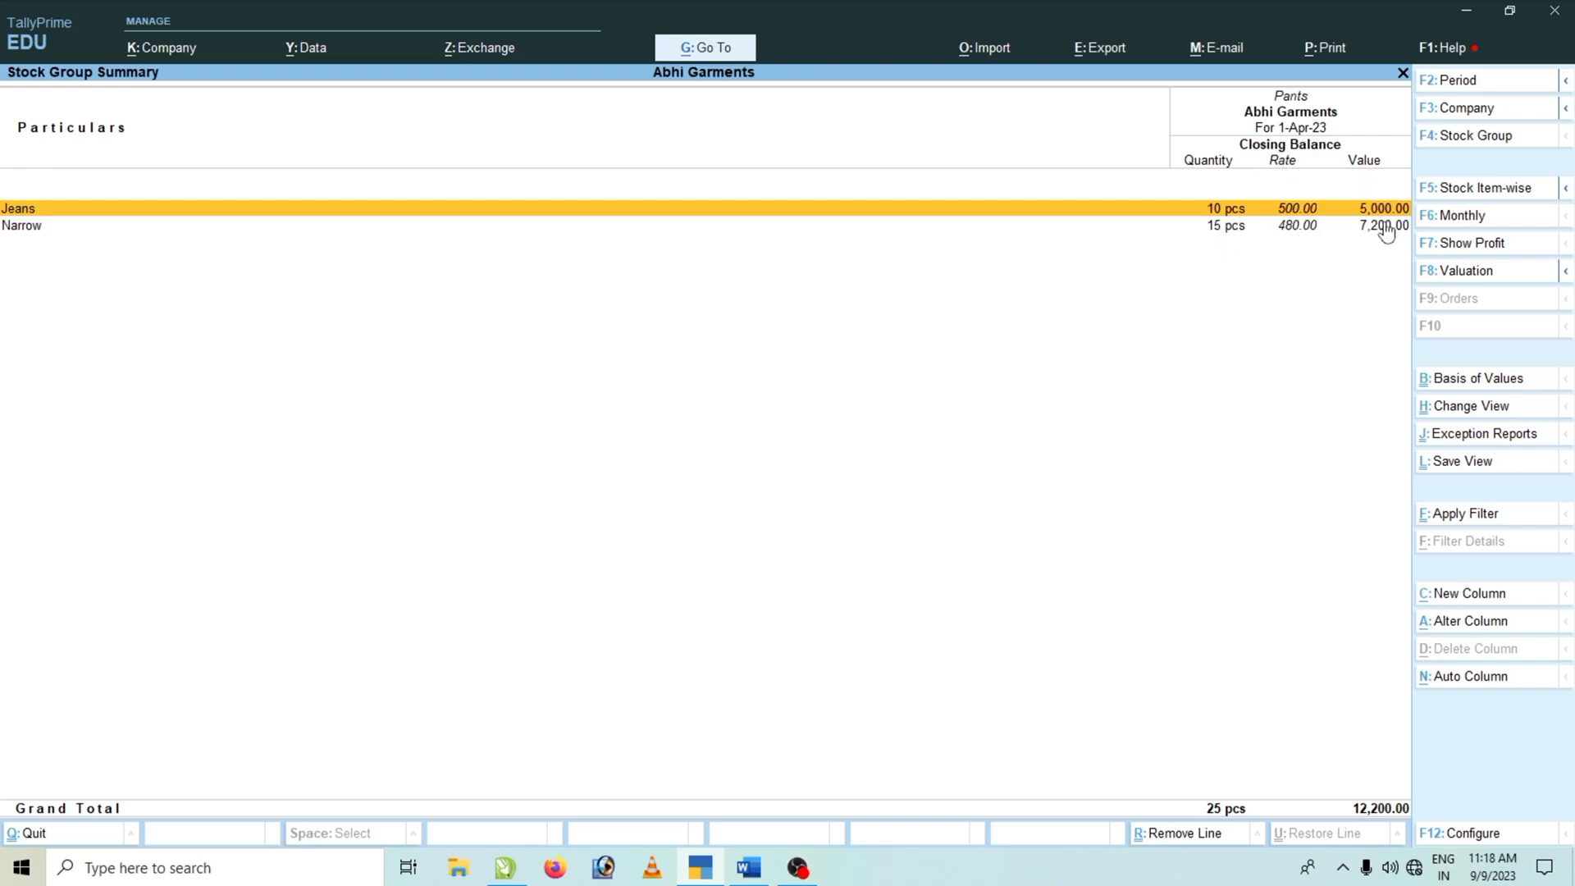
# Step: Leave the Pants summary, examine the item details of the Shirts group, and return to the Stock Summary
pyautogui.press('Escape')
pyautogui.press('Down')
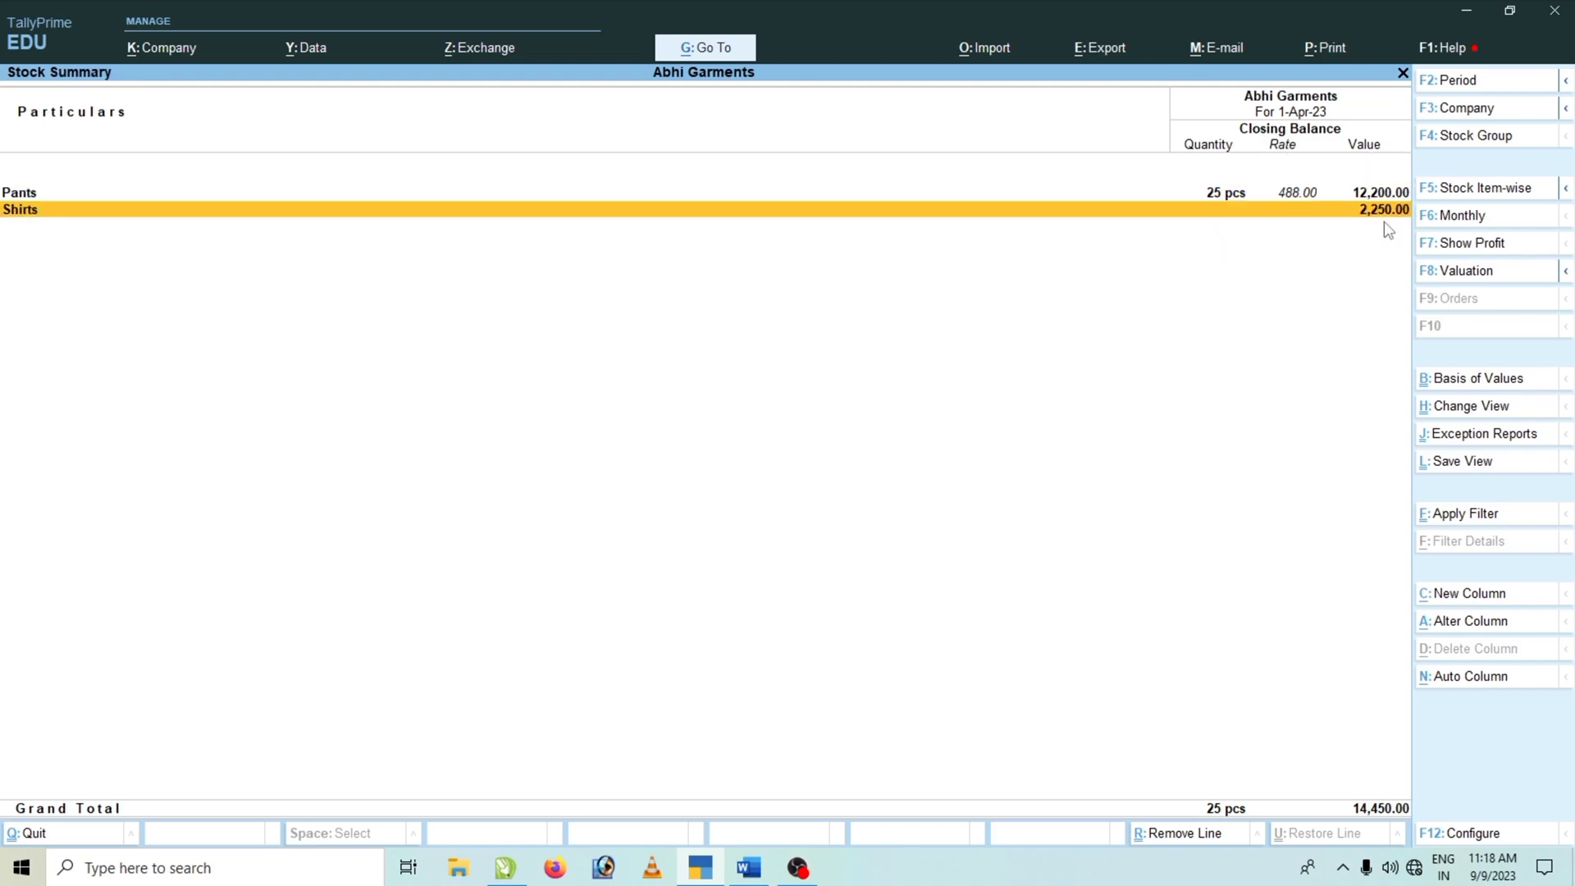
pyautogui.press('Return')
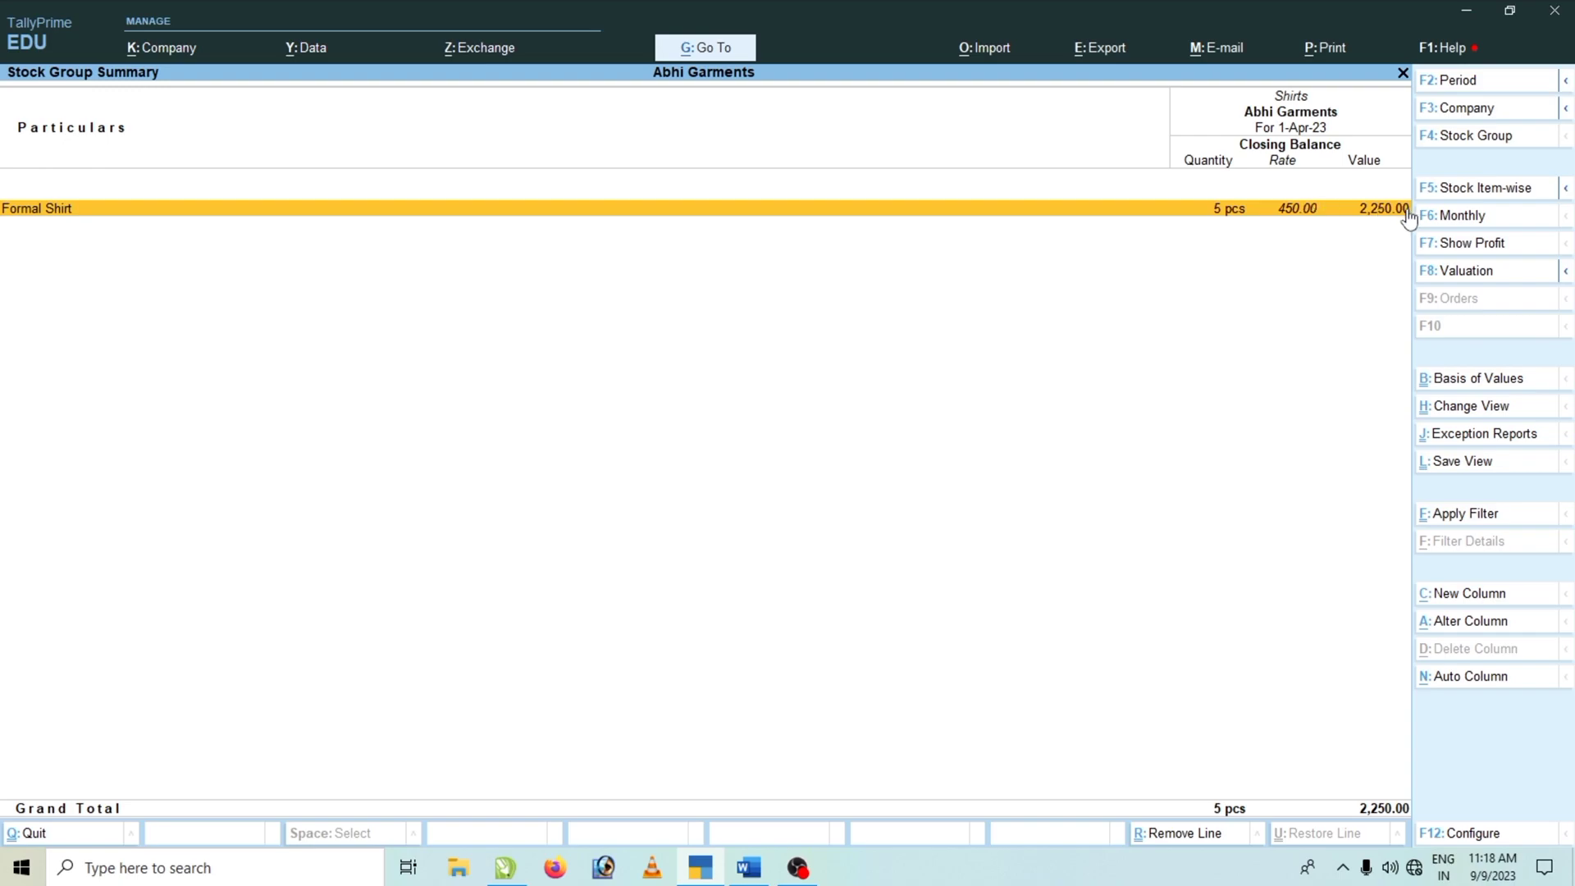
pyautogui.press('Escape')
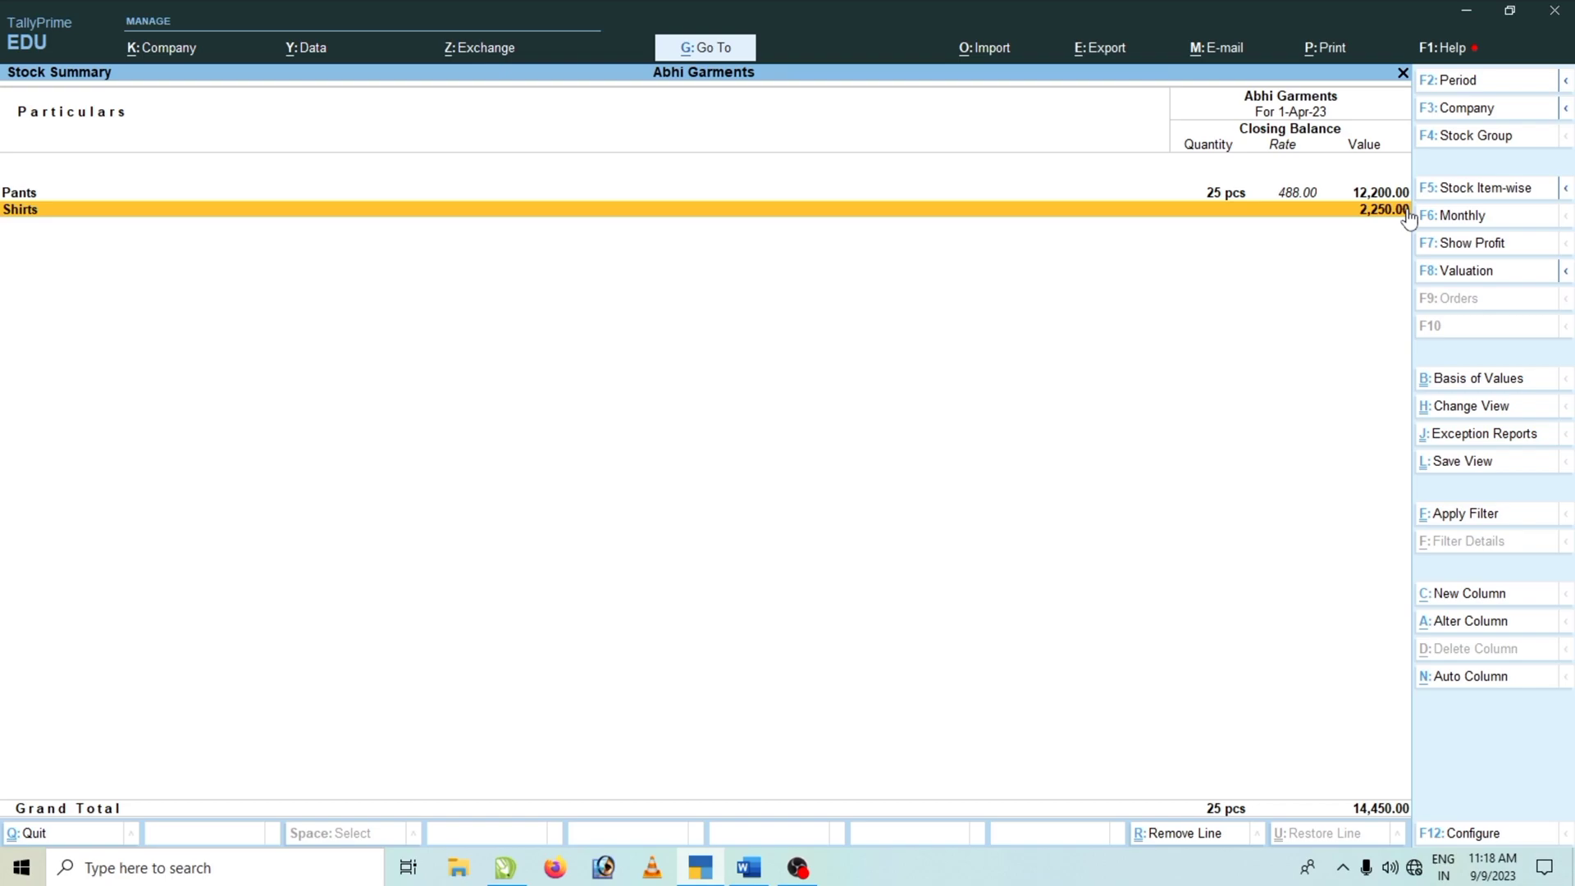
# Step: Reopen the Pants group summary and switch it to the detailed view to check each item's godown allocation
pyautogui.press('Up')
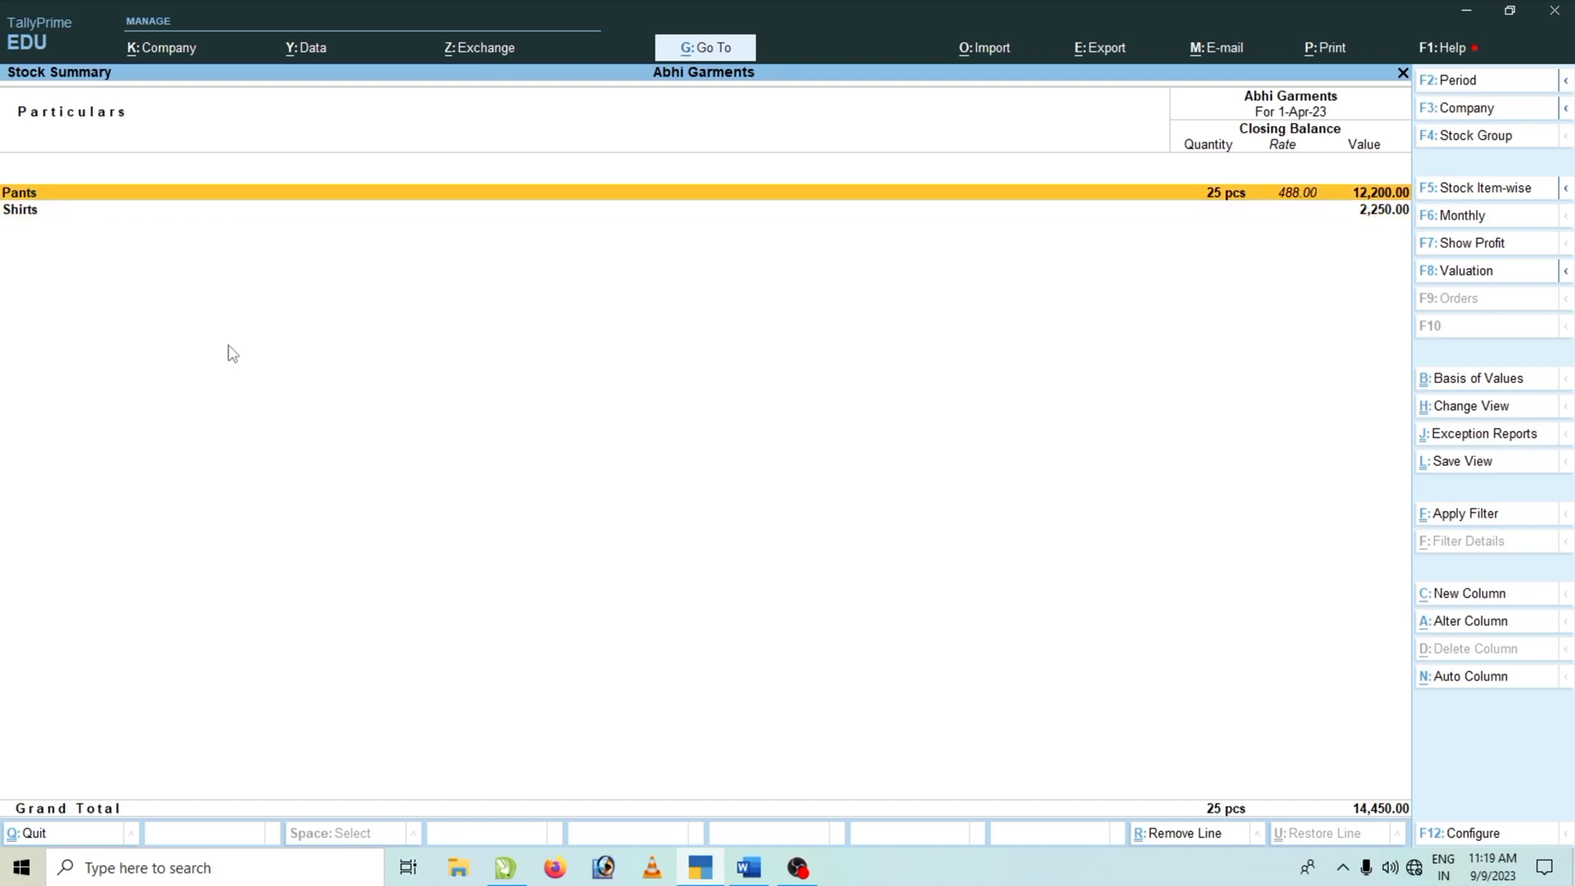
pyautogui.press('Return')
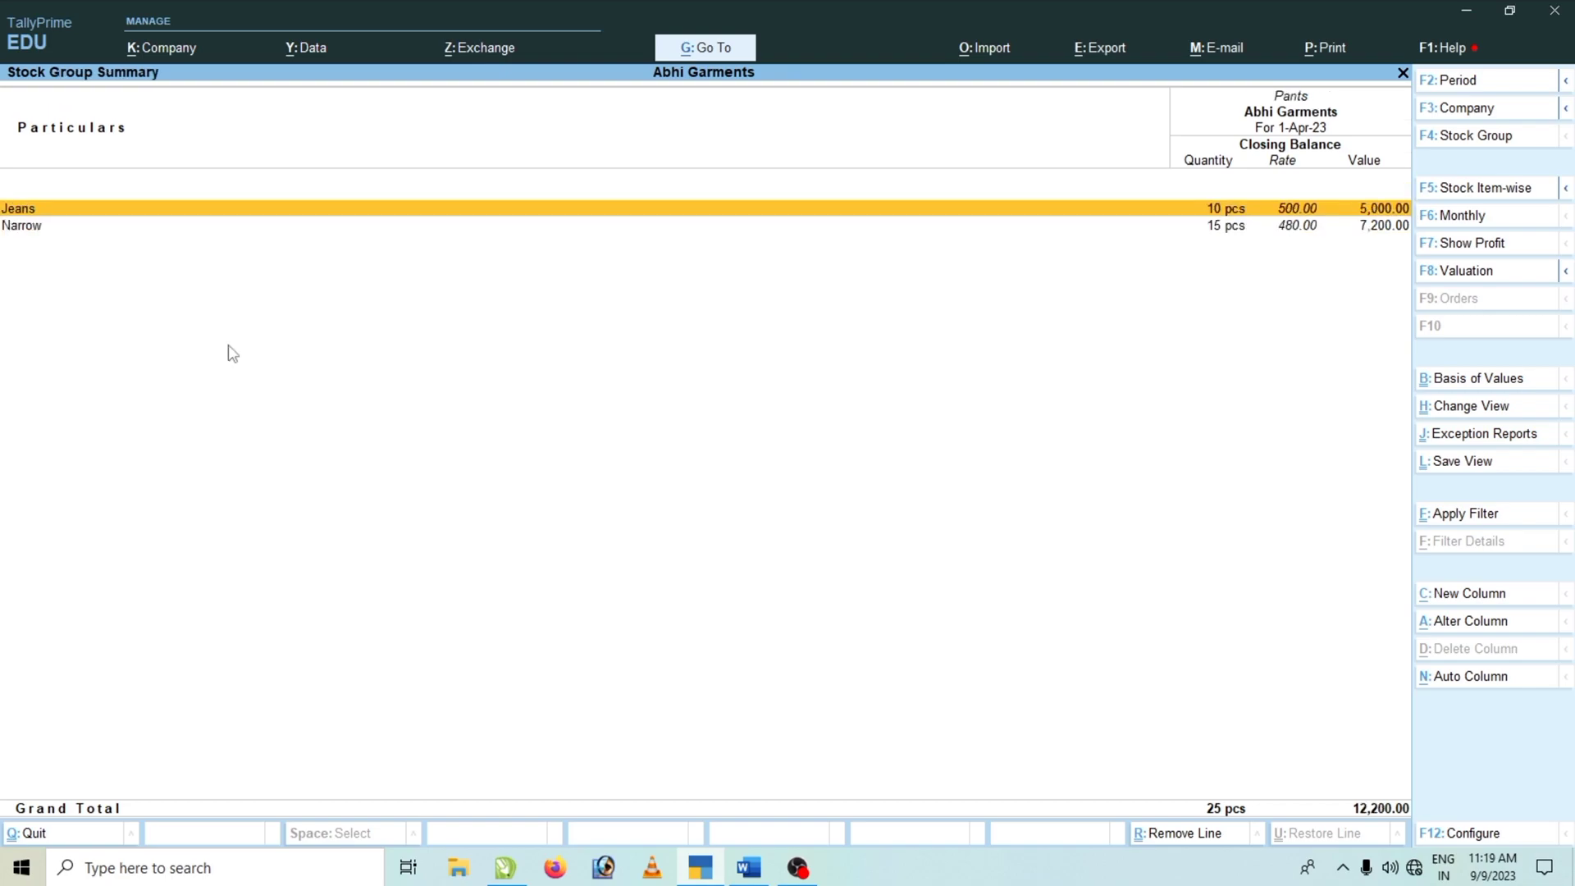
pyautogui.click(1567, 190)
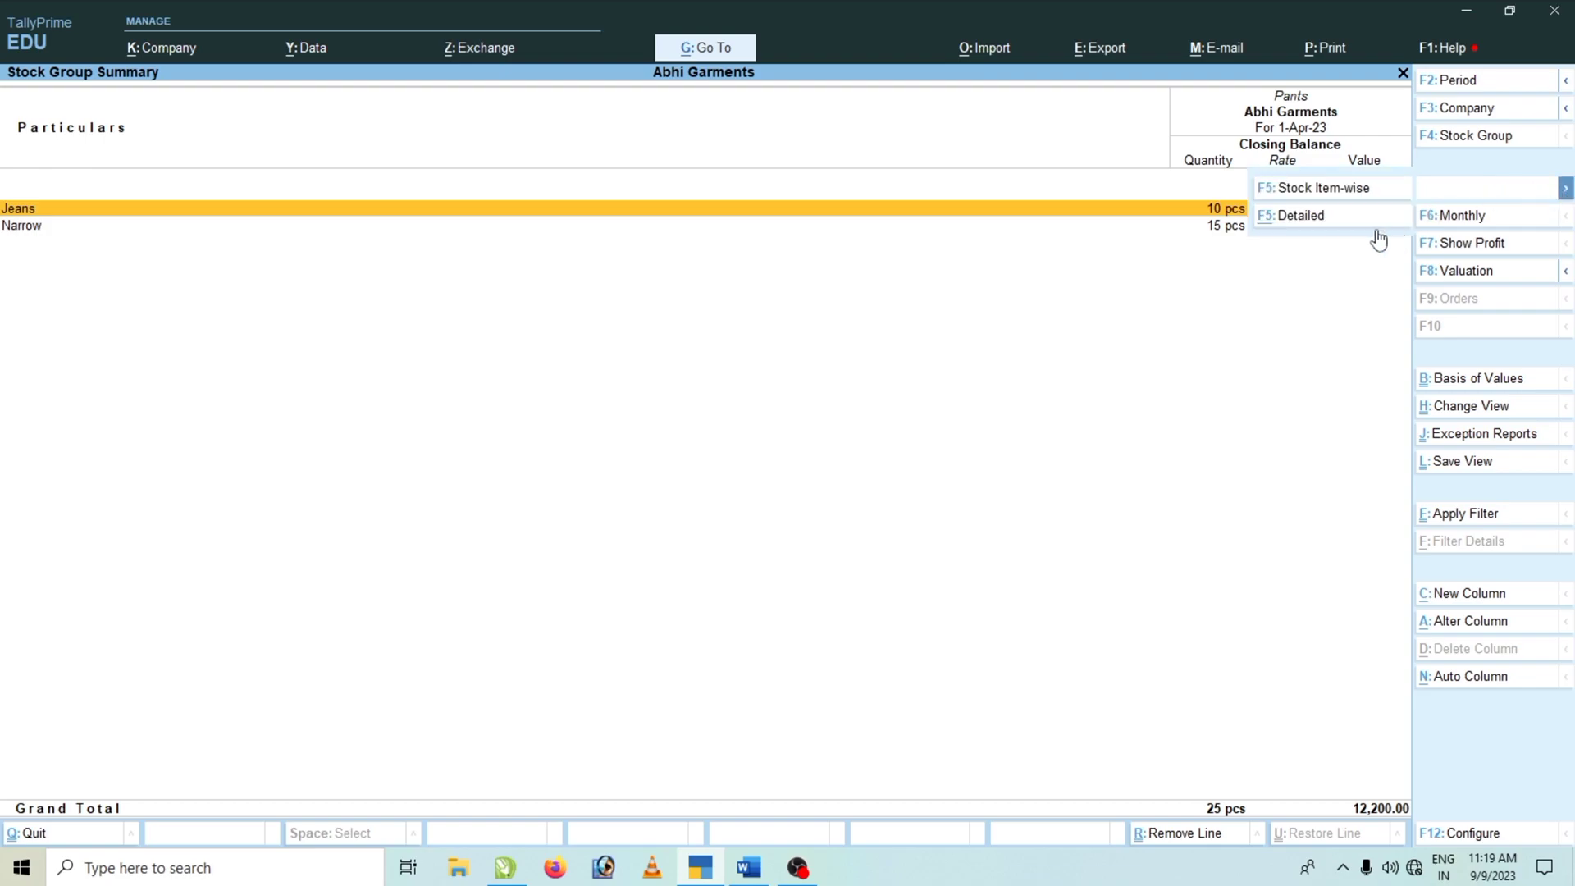
pyautogui.click(1307, 216)
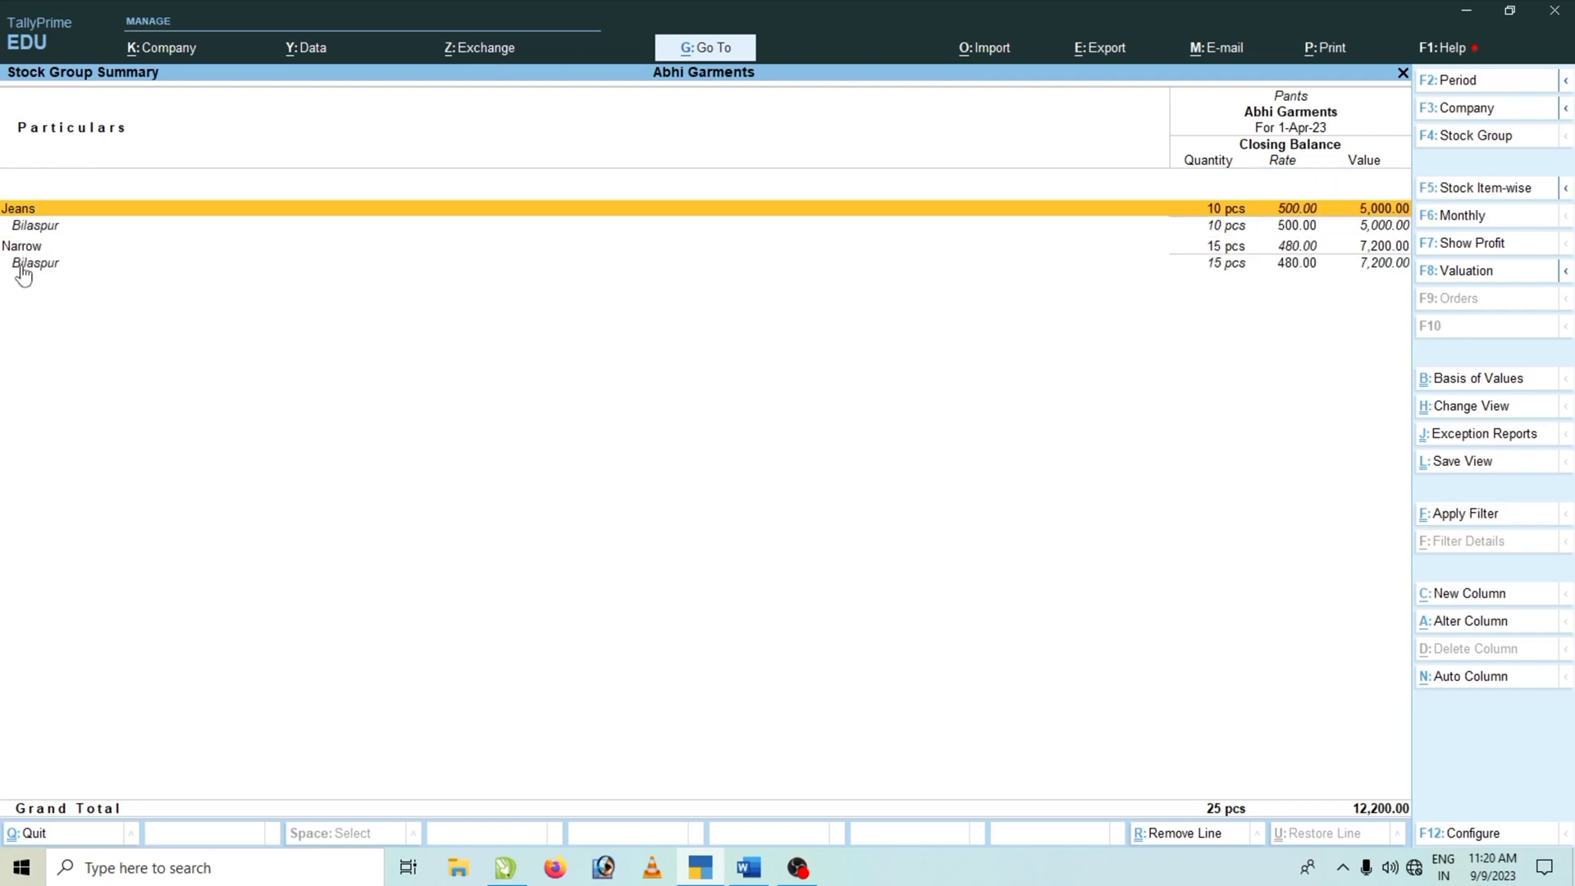